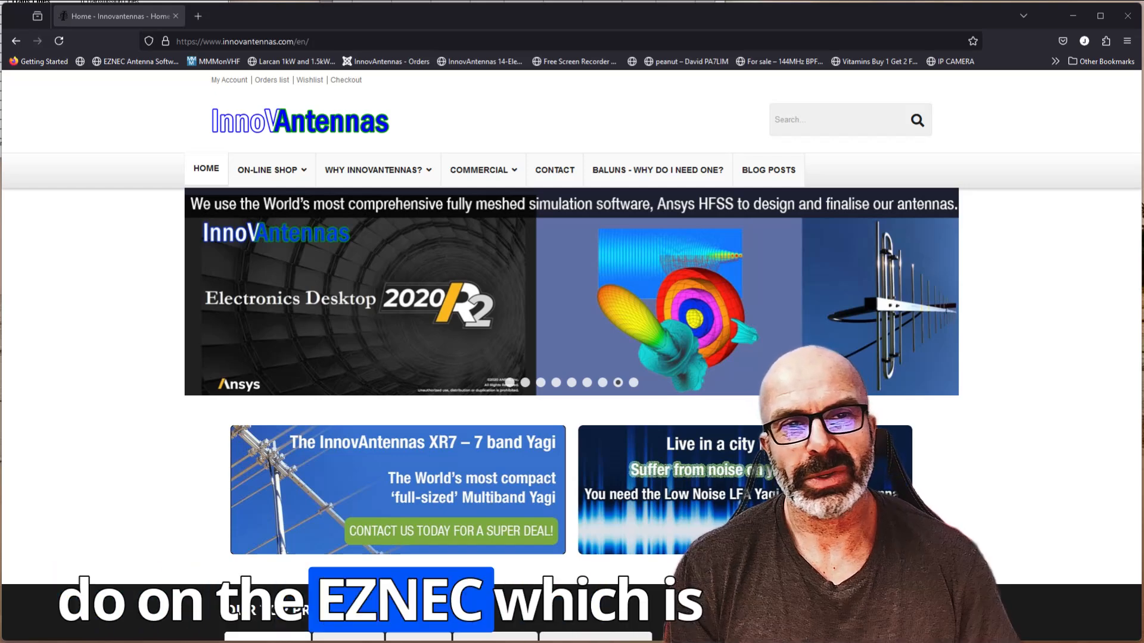
# - Bring the EZNEC main window and the Wires table fully into view, side by side over the browser
pyautogui.moveTo(67, 0); pyautogui.dragTo(227, 118)
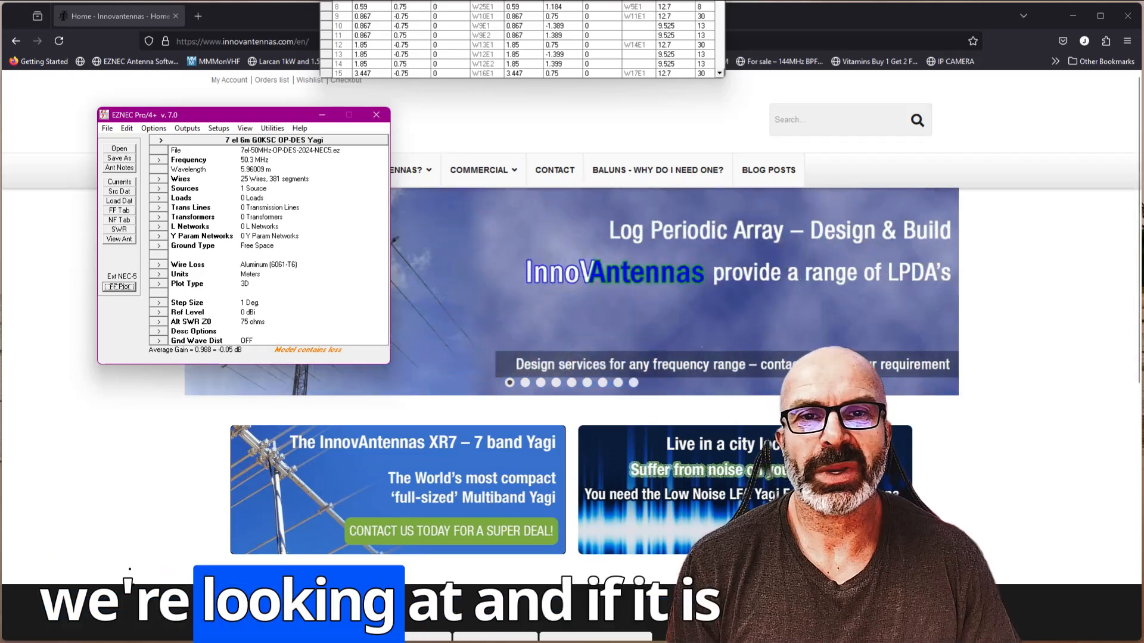
pyautogui.click(620, 2)
pyautogui.moveTo(519, 0); pyautogui.dragTo(731, 67)
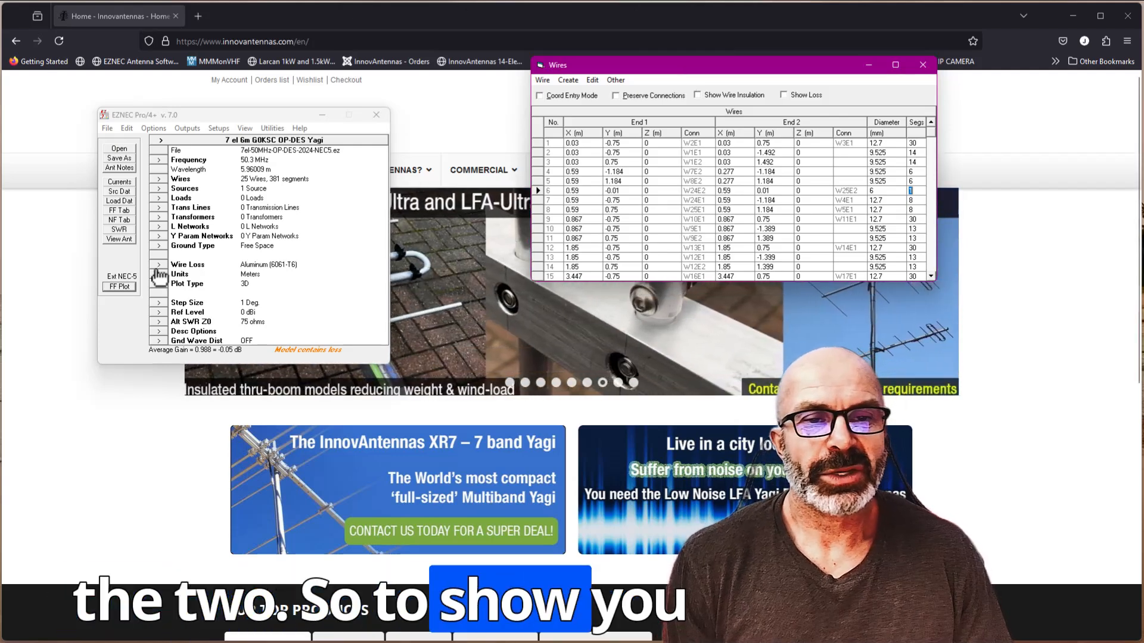
# - Open the antenna view of the 7-element 6 m Yagi, bring its window fully on screen and rotate the model
pyautogui.click(108, 239)
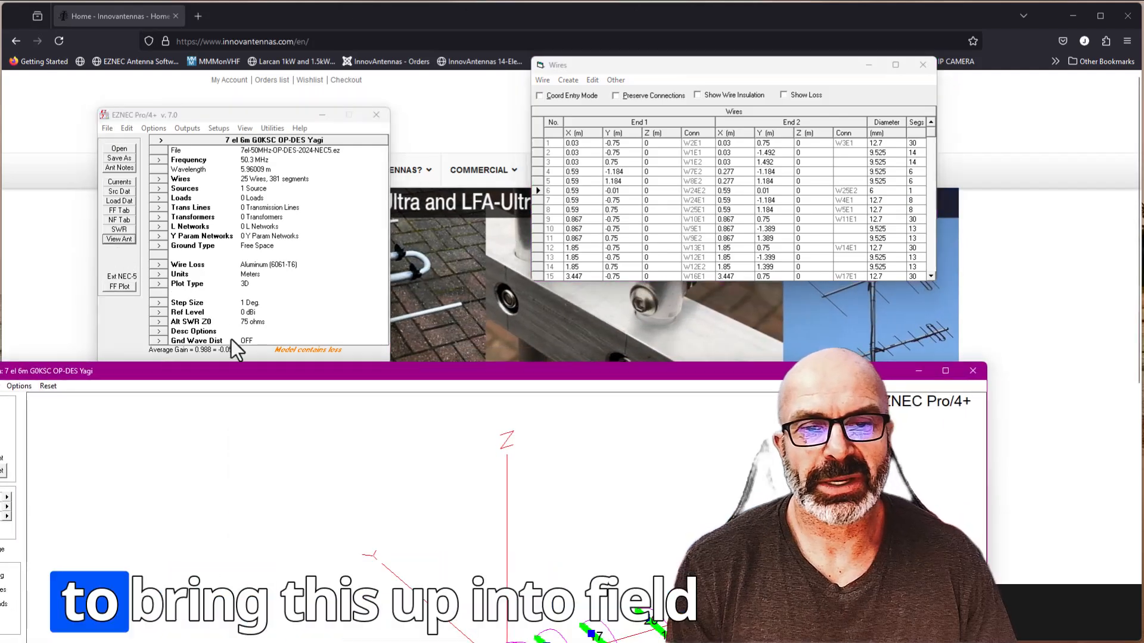
pyautogui.moveTo(264, 377); pyautogui.dragTo(334, 16)
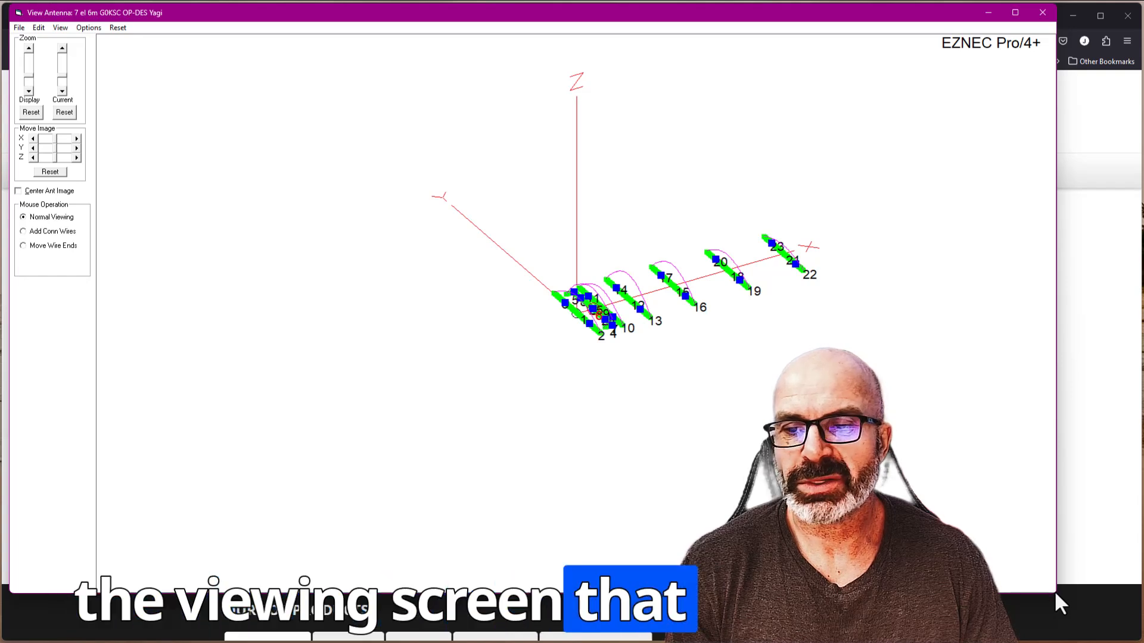
pyautogui.moveTo(1055, 591); pyautogui.dragTo(1070, 602)
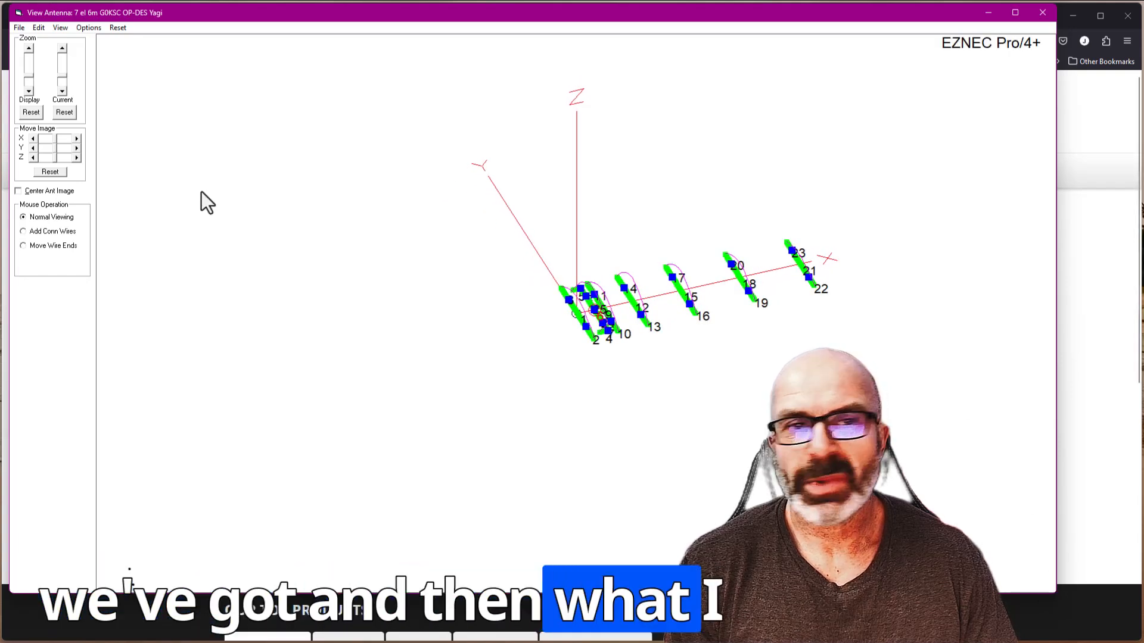
pyautogui.moveTo(9, 7); pyautogui.dragTo(0, 0)
pyautogui.moveTo(71, 59); pyautogui.dragTo(185, 132)
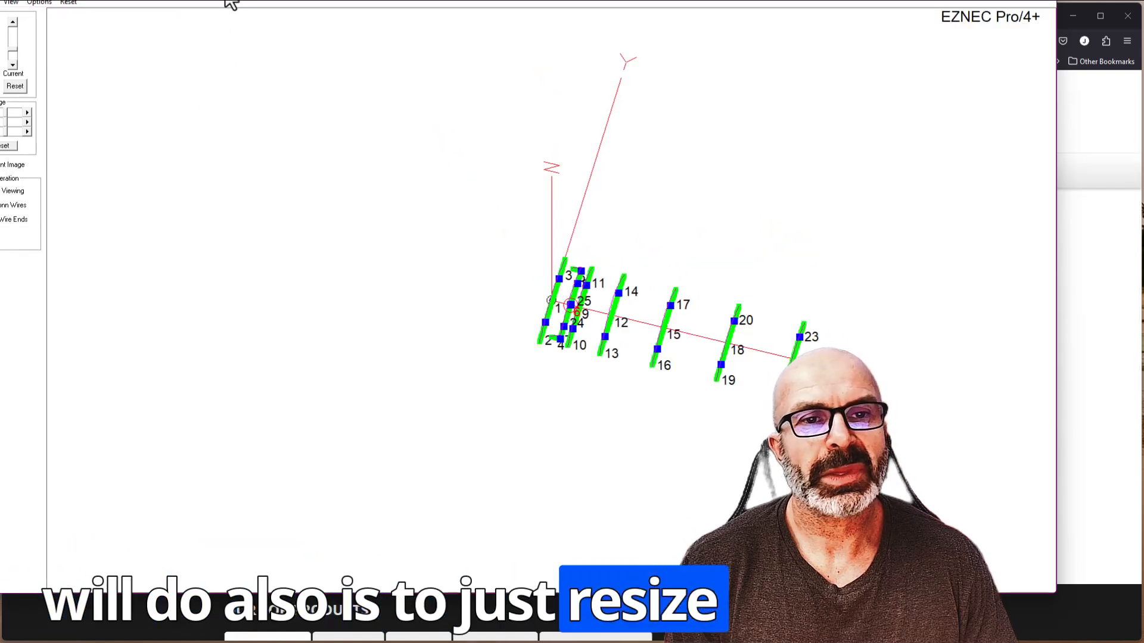
pyautogui.moveTo(230, 2); pyautogui.dragTo(266, 13)
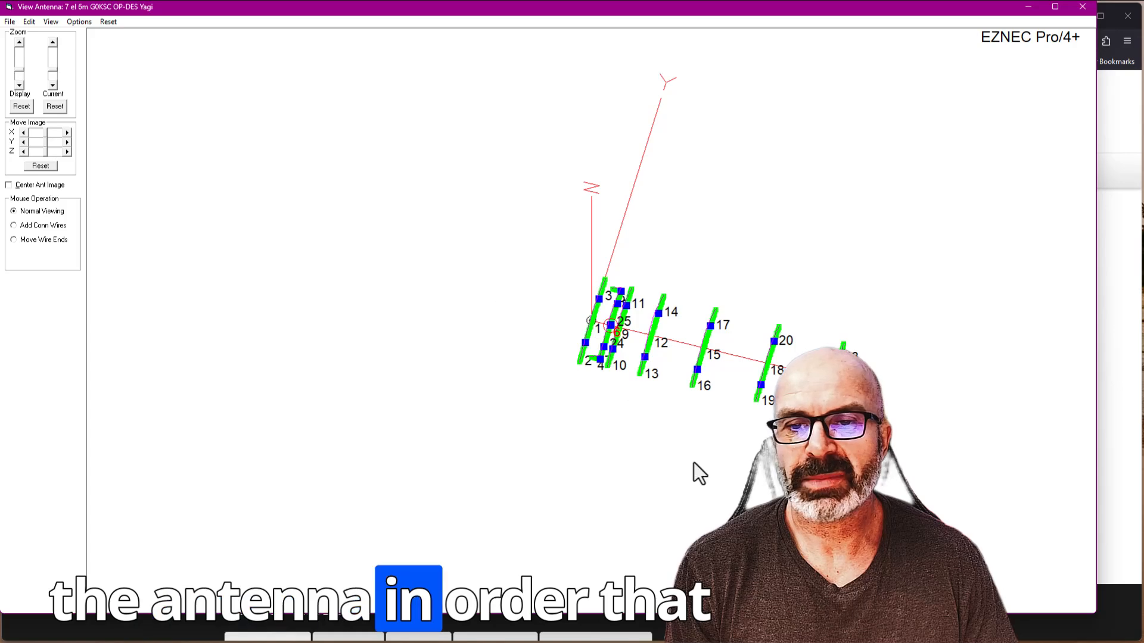
# - Center the antenna image, turn it to a plan view and enlarge it to examine the element segmentation, closing the view when done
pyautogui.click(8, 186)
pyautogui.moveTo(272, 289); pyautogui.dragTo(255, 333)
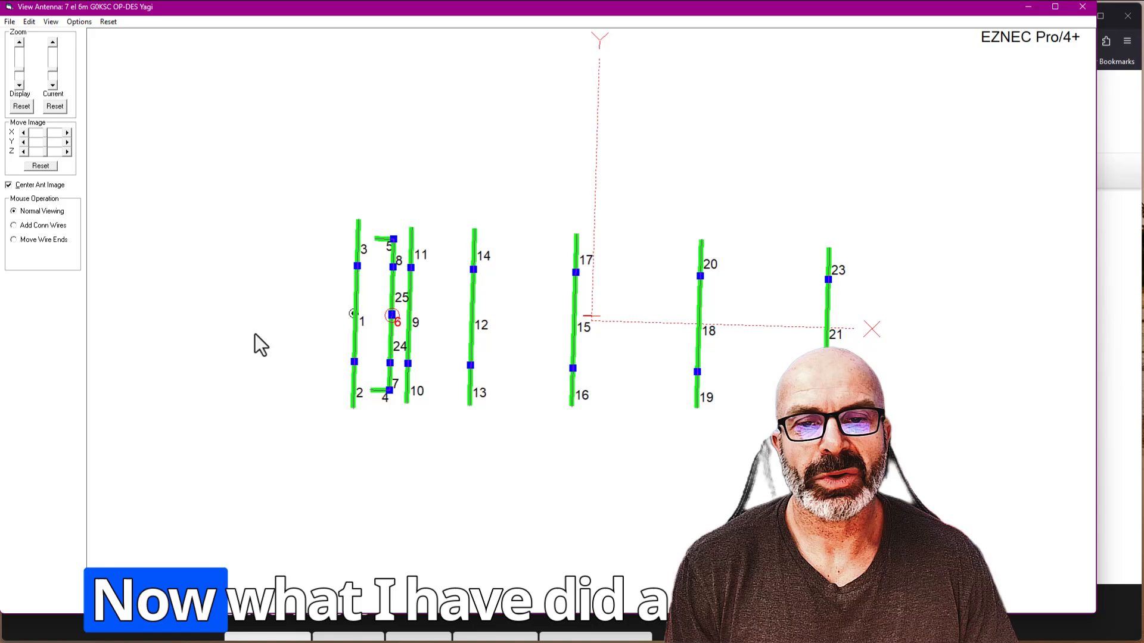
pyautogui.click(22, 41)
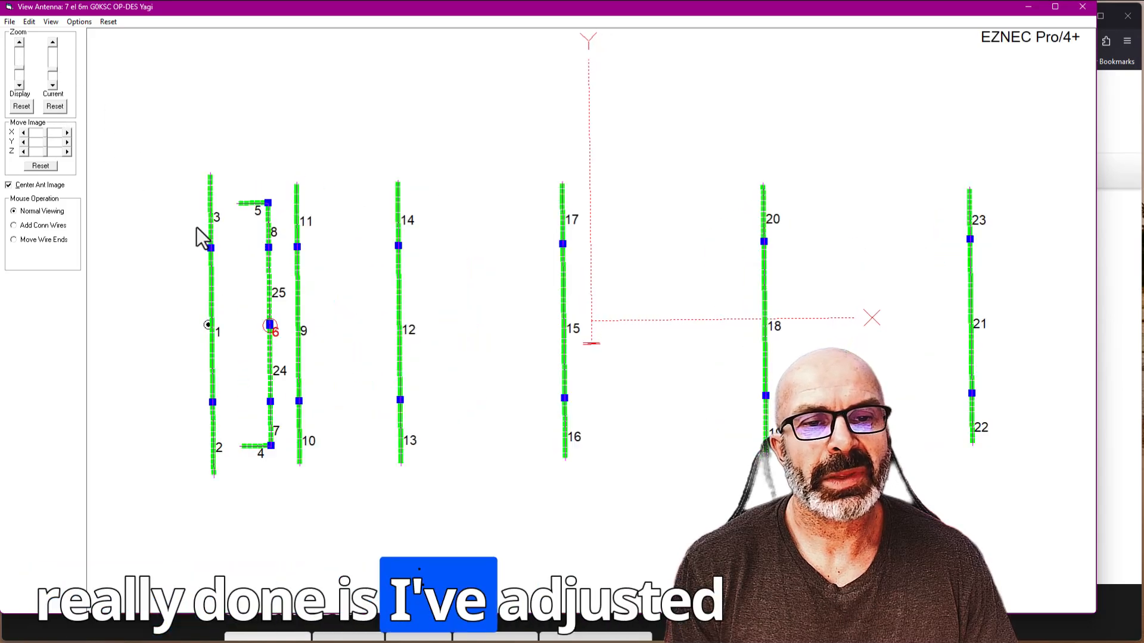
pyautogui.moveTo(196, 228); pyautogui.dragTo(198, 229)
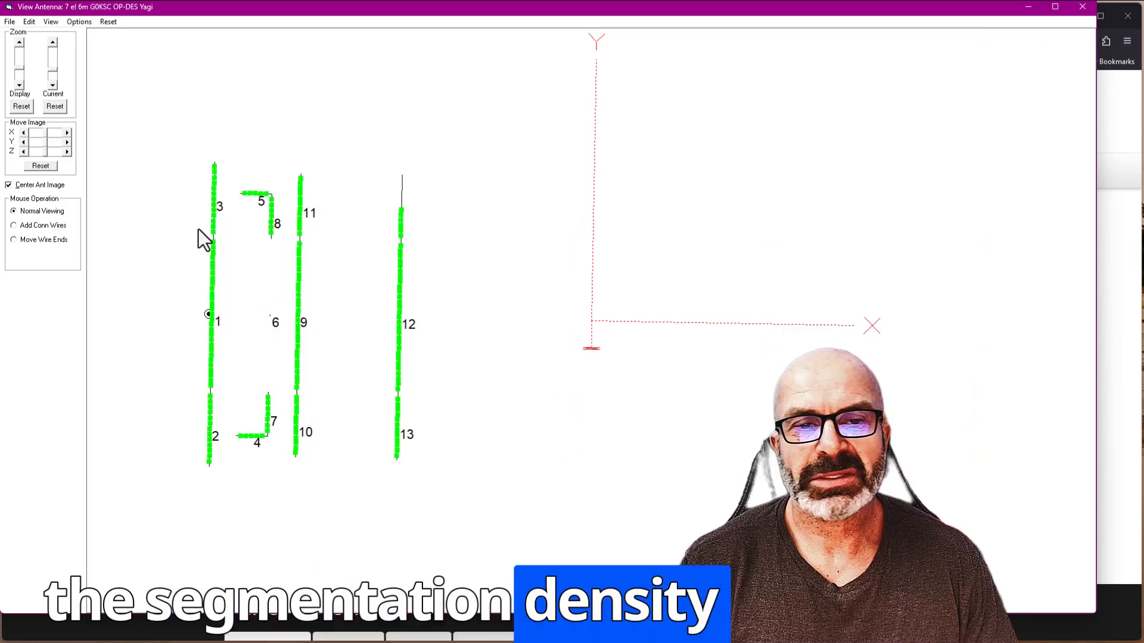
pyautogui.click(19, 42)
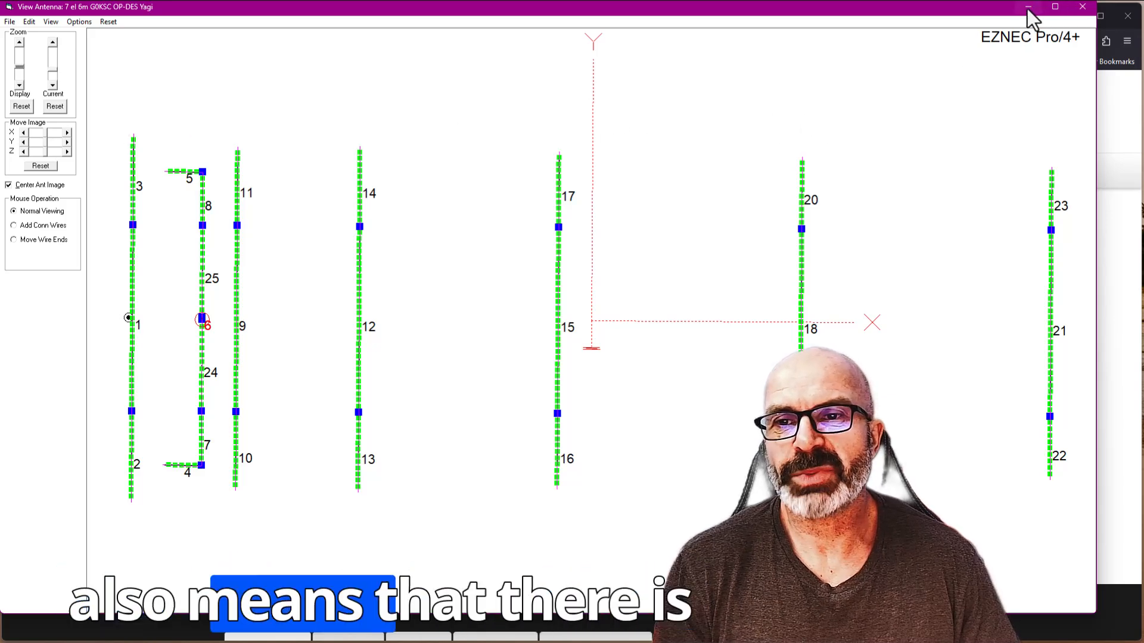
pyautogui.click(1082, 6)
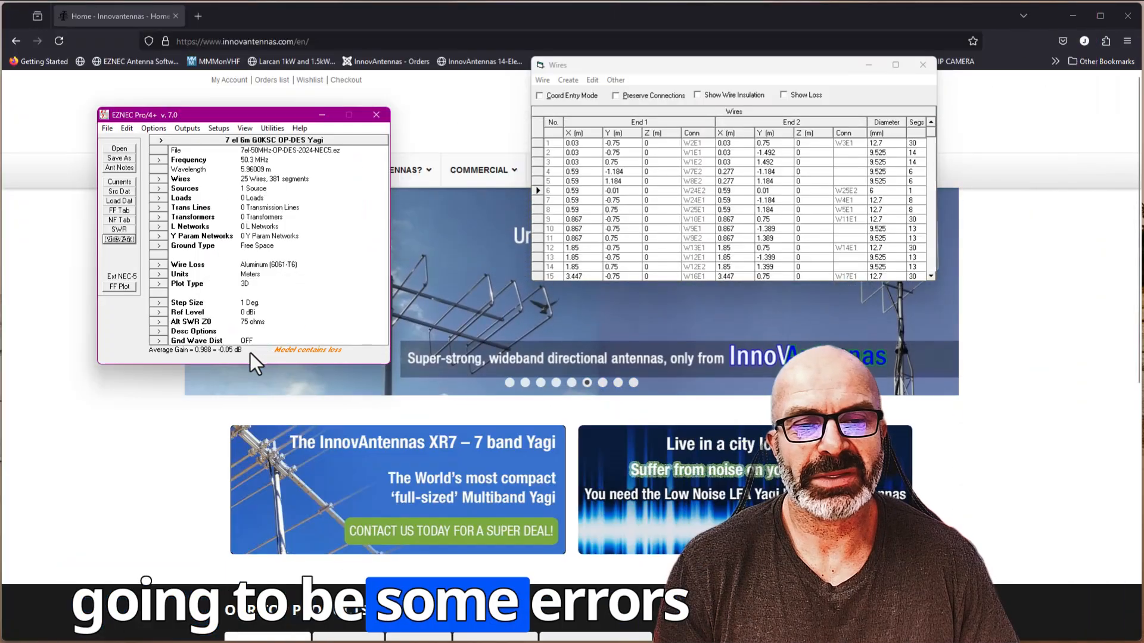
# - Switch the calculating engine from external NEC-5 to external NEC-4
pyautogui.click(115, 287)
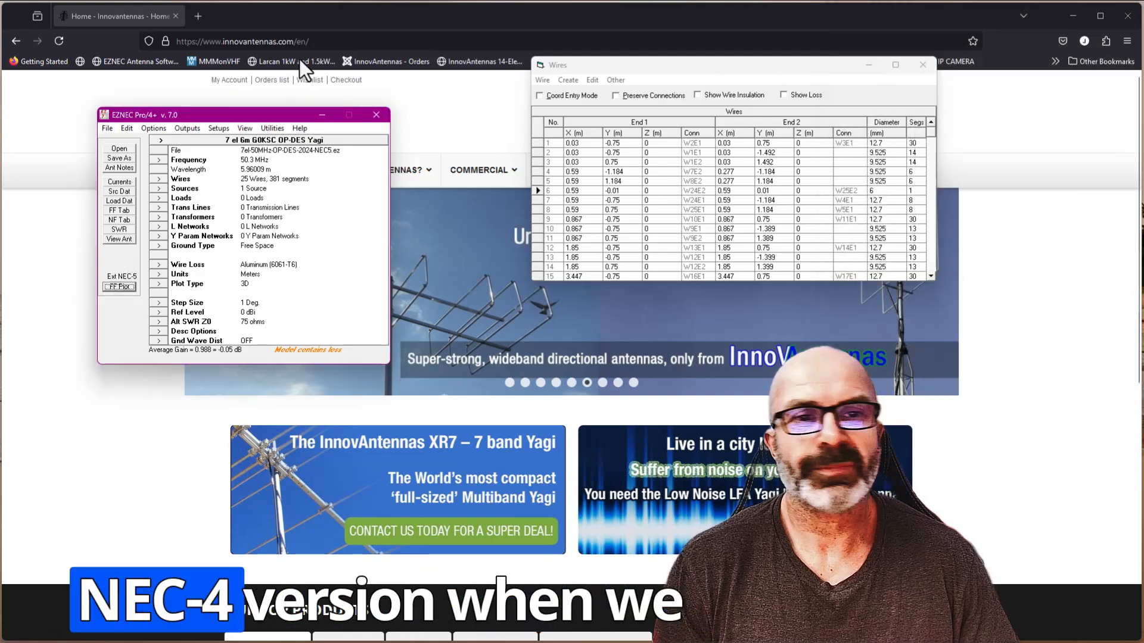
pyautogui.click(147, 129)
pyautogui.moveTo(153, 168)
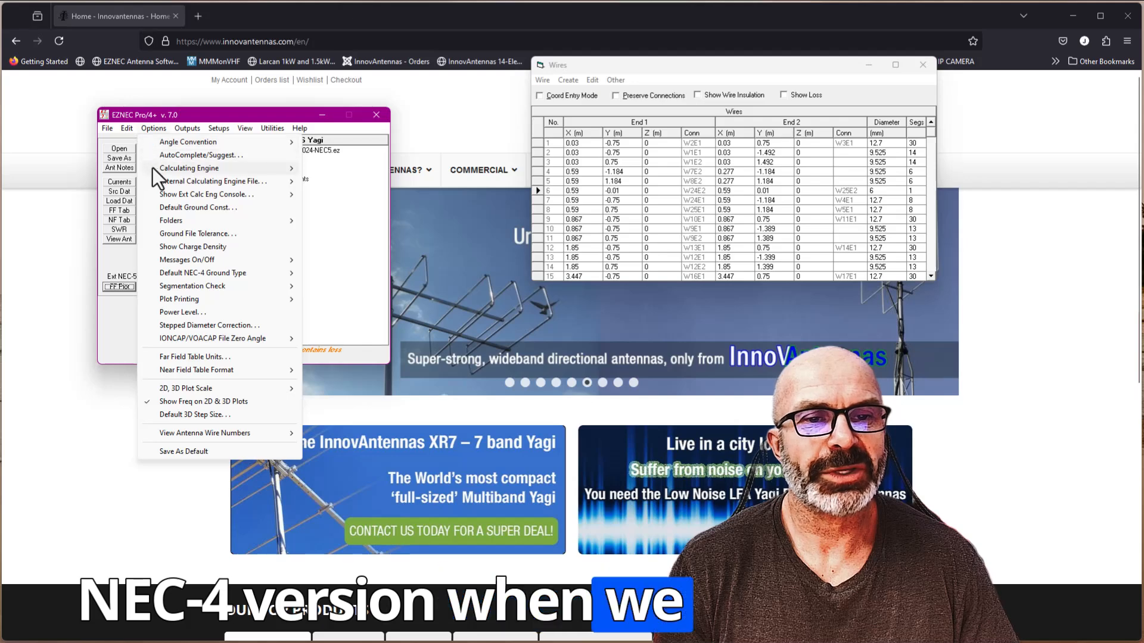
pyautogui.click(320, 197)
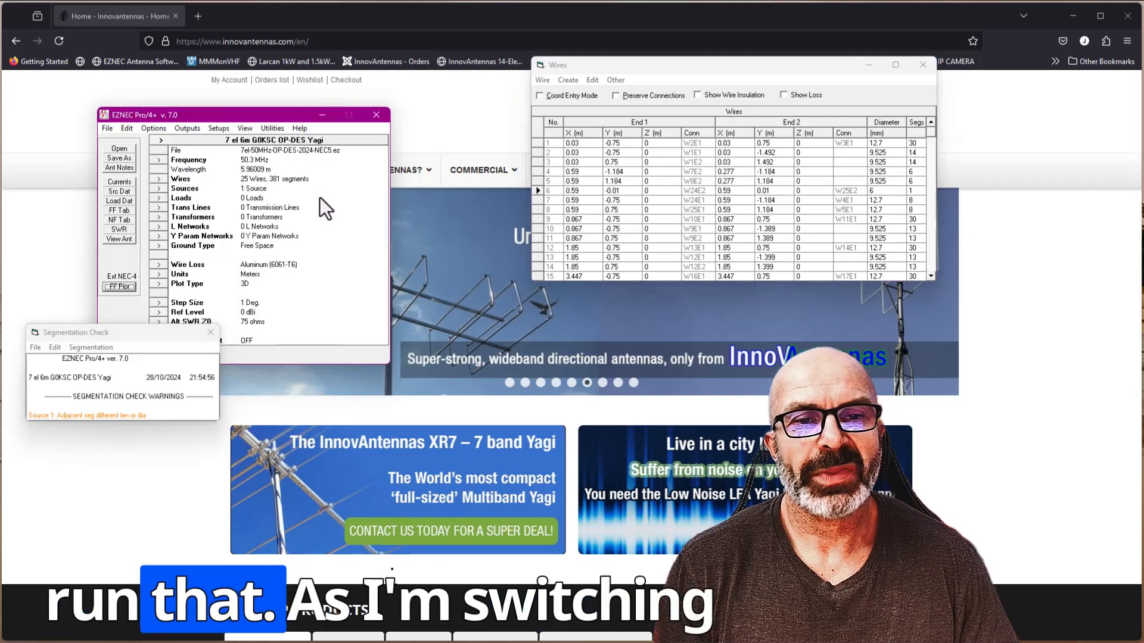
# - Move the Segmentation Check warnings below the Wires table and inspect the diameter of source wire 6
pyautogui.moveTo(72, 337); pyautogui.dragTo(456, 354)
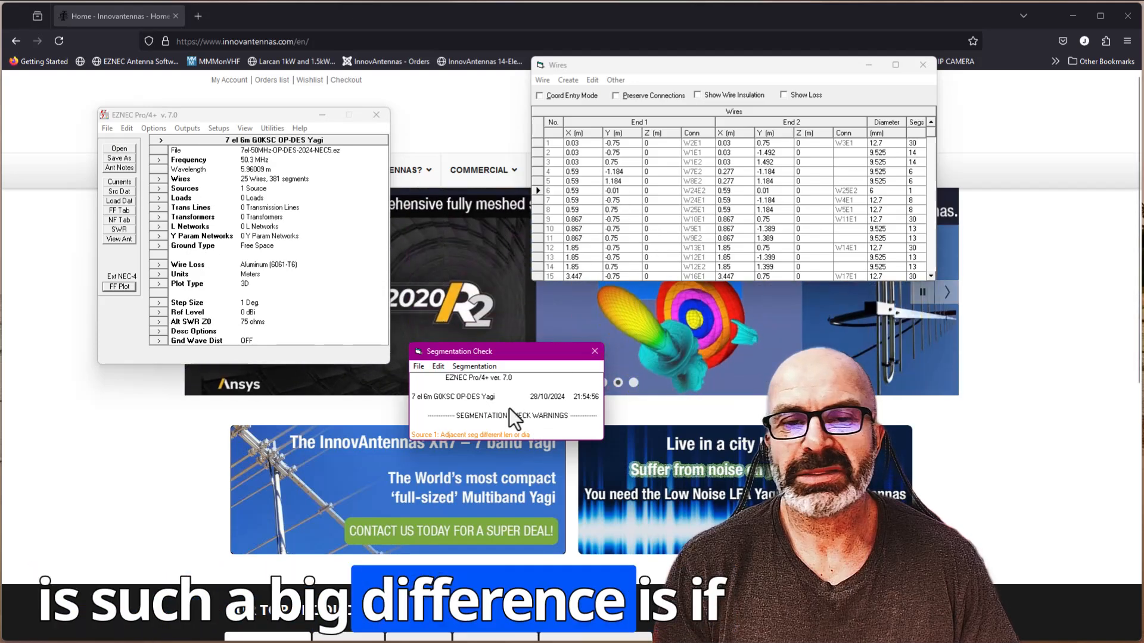
pyautogui.click(870, 191)
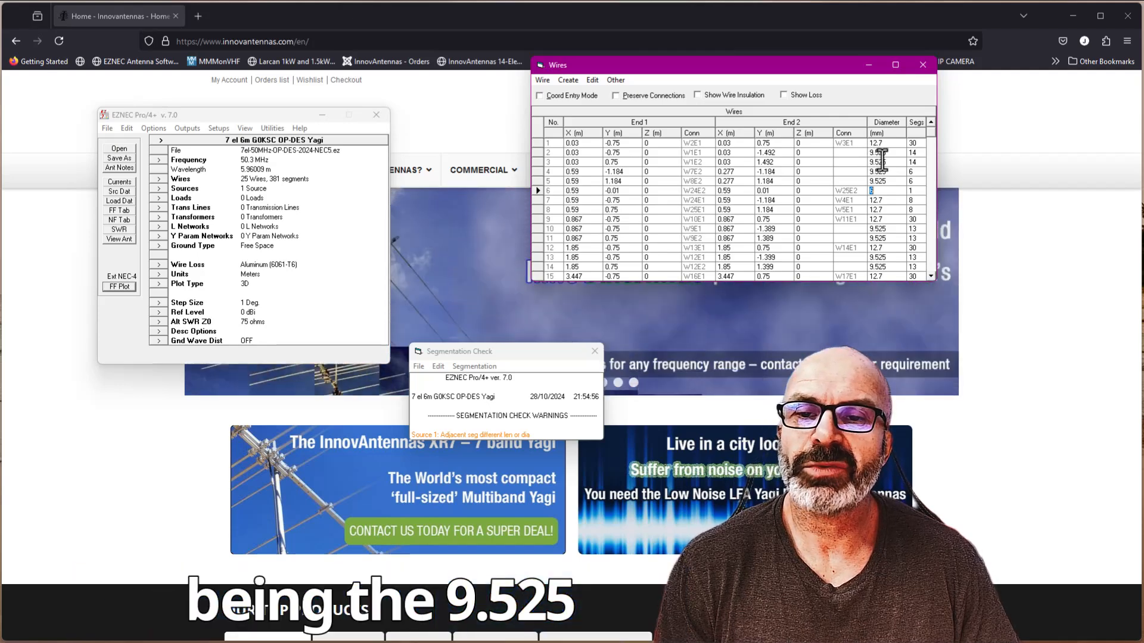
pyautogui.click(871, 191)
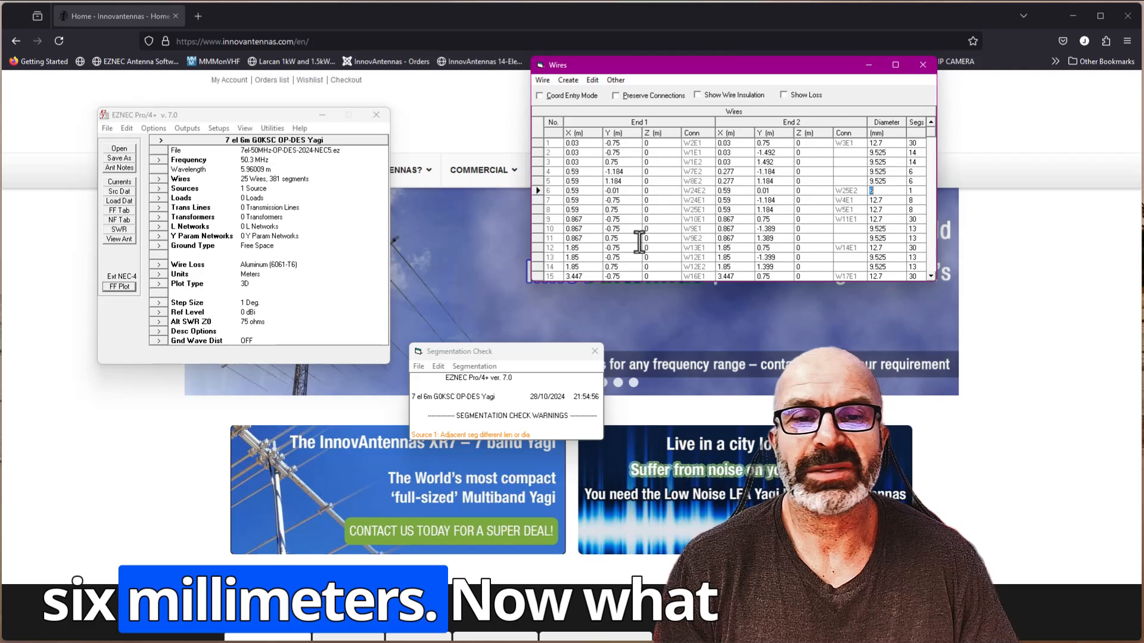
# - Reopen the antenna view, turn off image centering and magnify the segments around the reflector and driven element
pyautogui.click(122, 240)
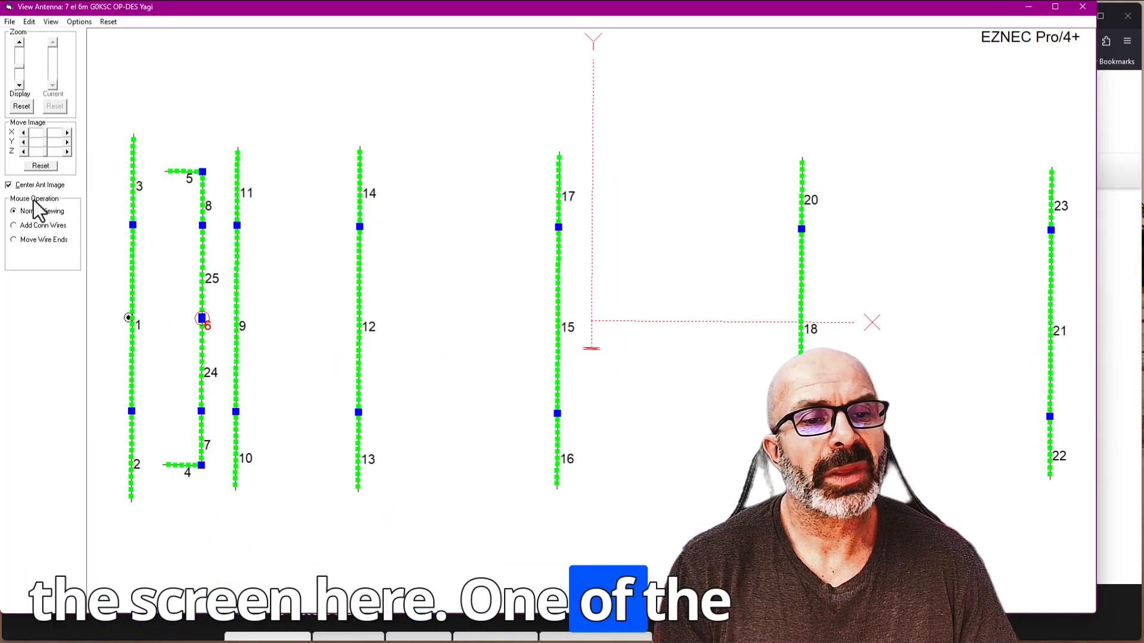
pyautogui.click(11, 186)
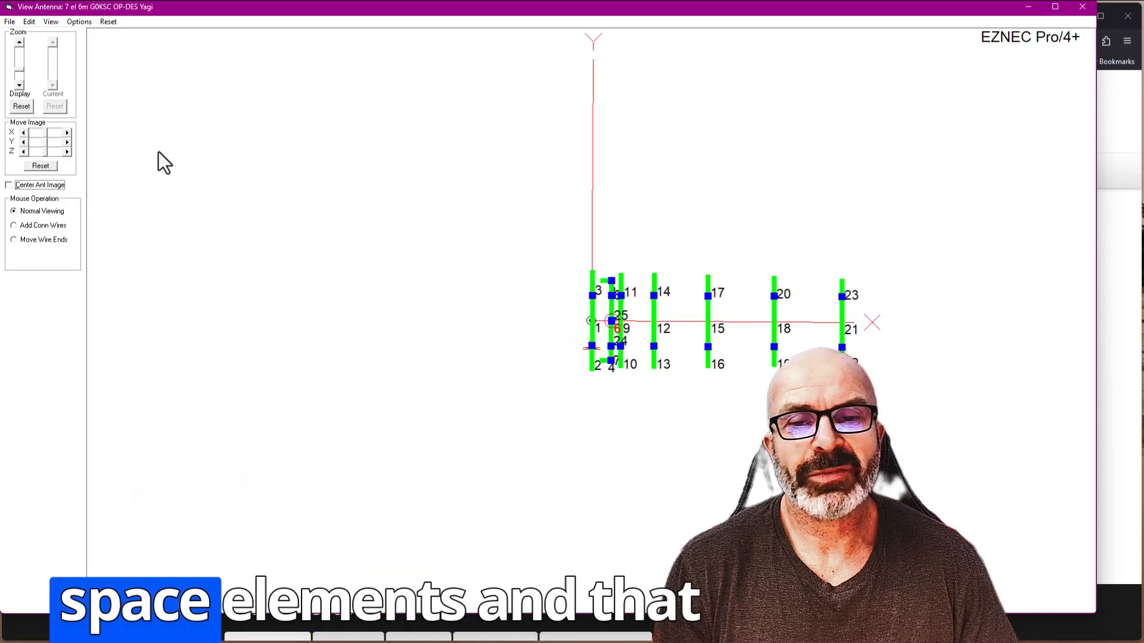
pyautogui.click(19, 43)
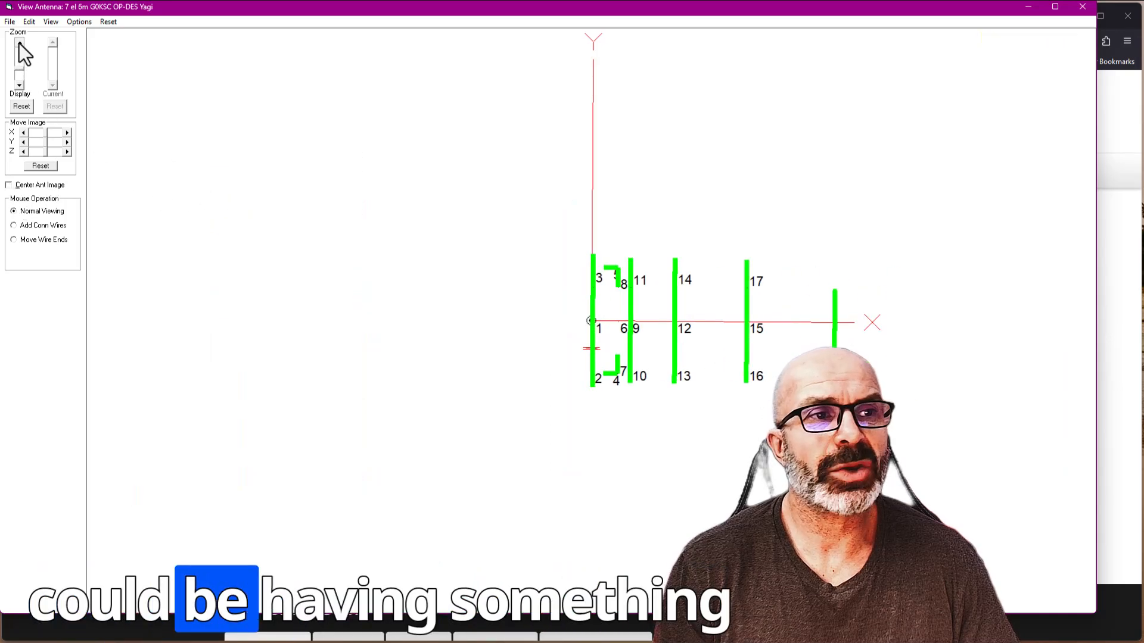
pyautogui.click(19, 43)
pyautogui.click(19, 43)
pyautogui.click(19, 43)
pyautogui.click(19, 43)
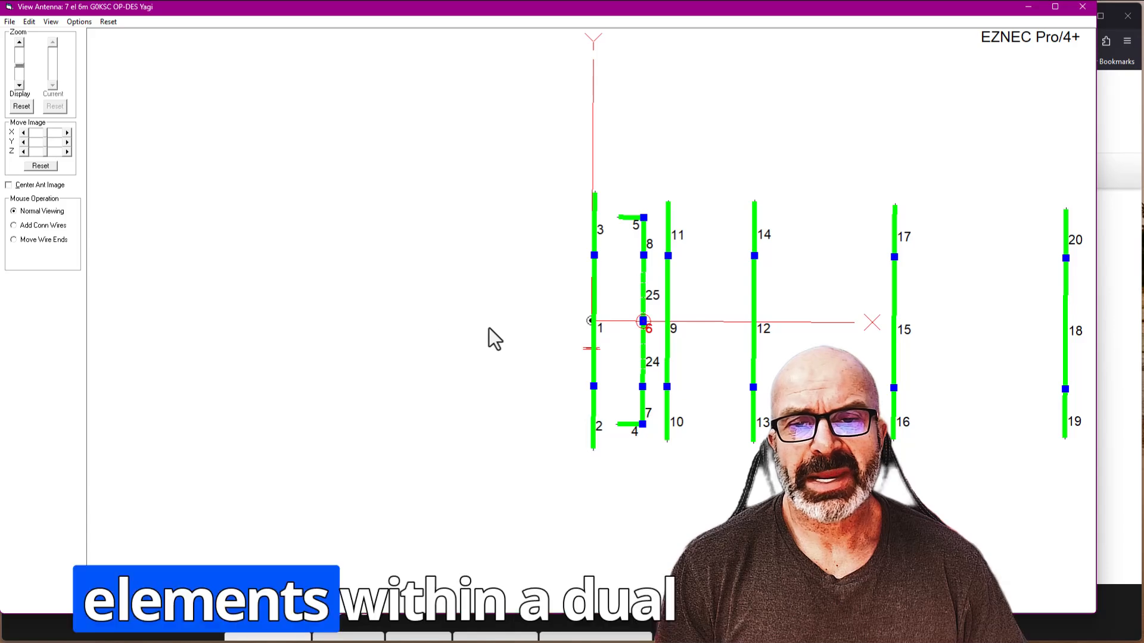
pyautogui.click(20, 43)
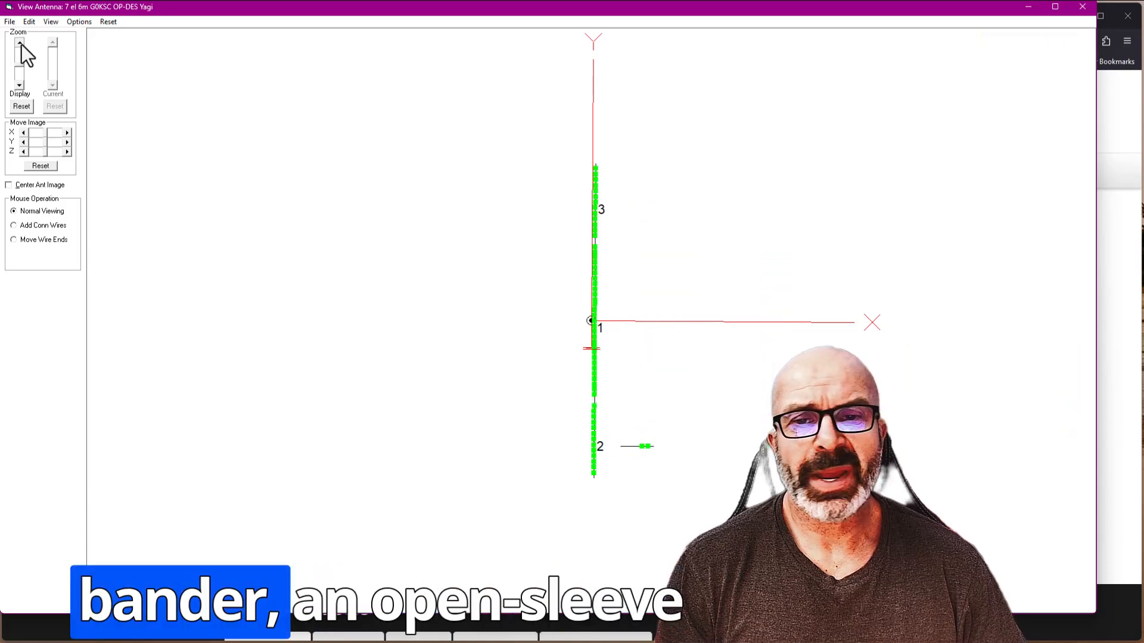
pyautogui.click(20, 43)
pyautogui.click(20, 42)
pyautogui.click(20, 42)
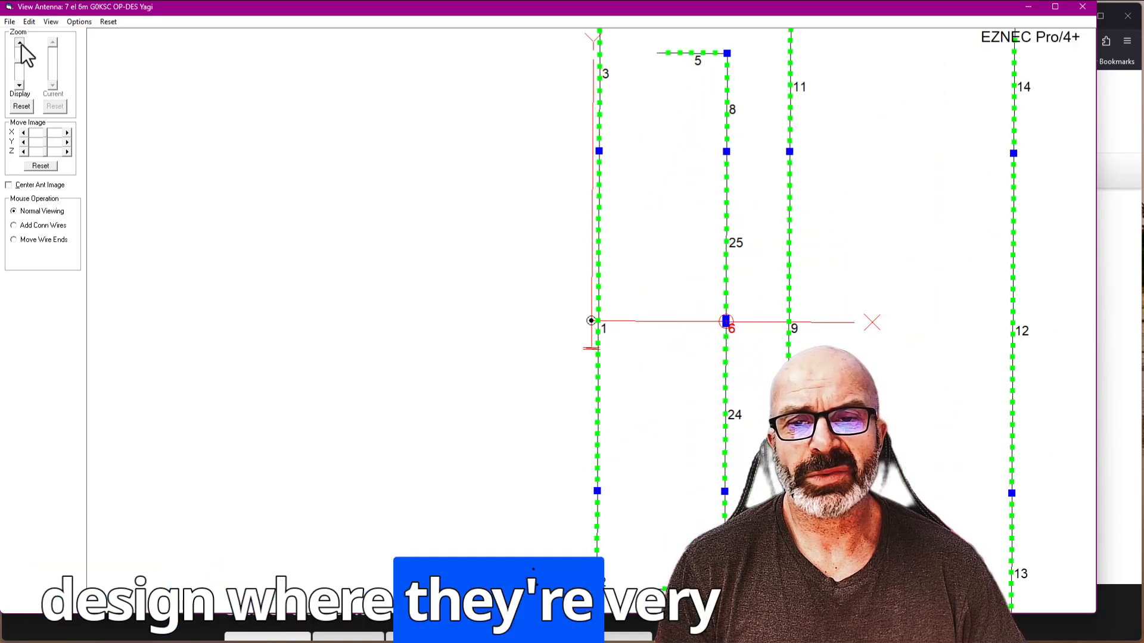
pyautogui.click(20, 43)
pyautogui.click(20, 43)
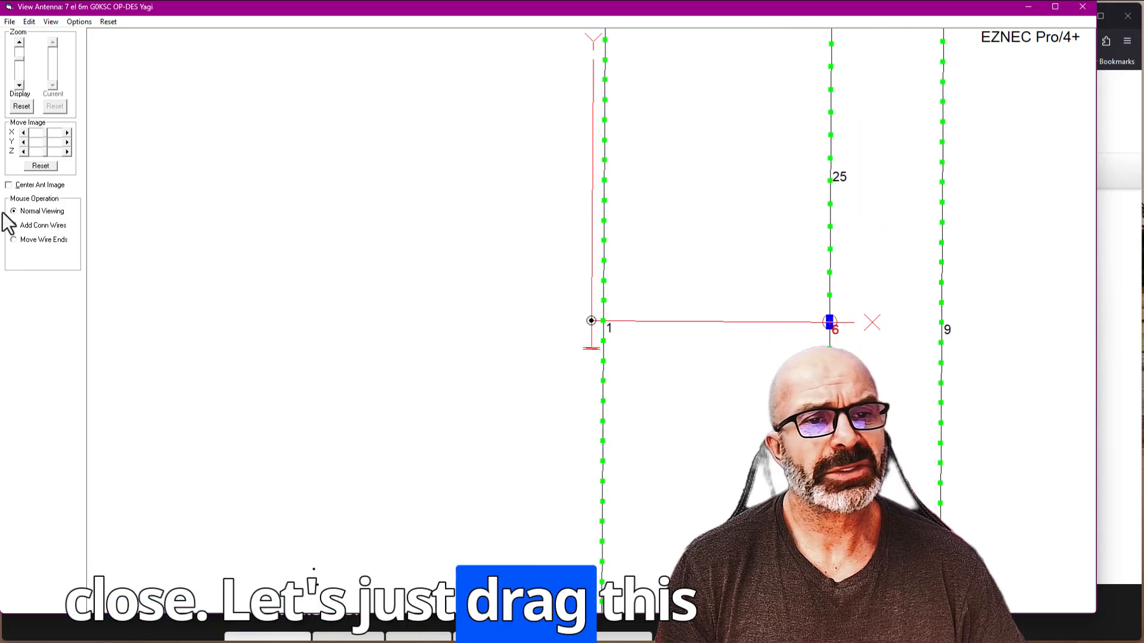
# - Shift the uncentered antenna image along X, examine the segment alignment of wires 1, 6 and 9 up close, and minimize the view
pyautogui.click(9, 186)
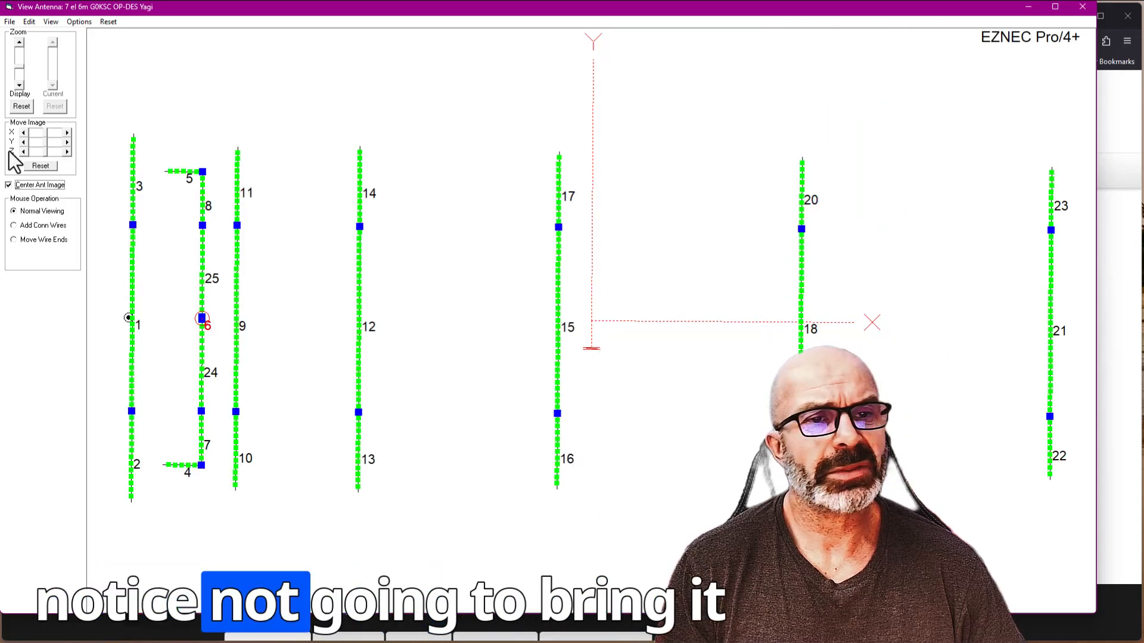
pyautogui.click(9, 186)
pyautogui.click(23, 132)
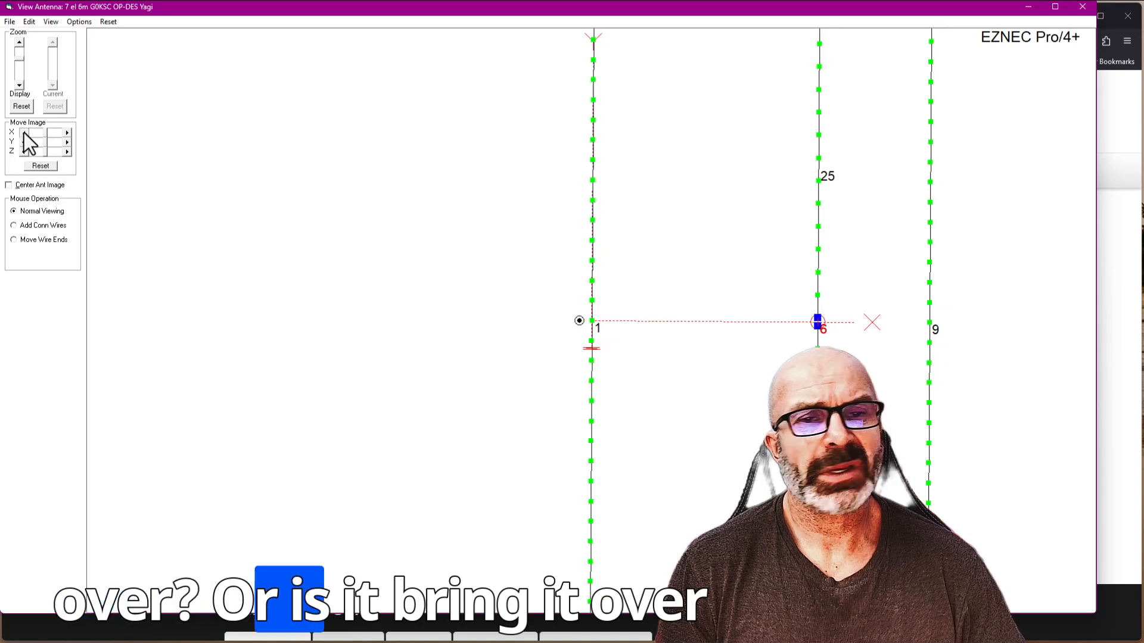
pyautogui.click(23, 133)
pyautogui.click(23, 132)
pyautogui.click(23, 132)
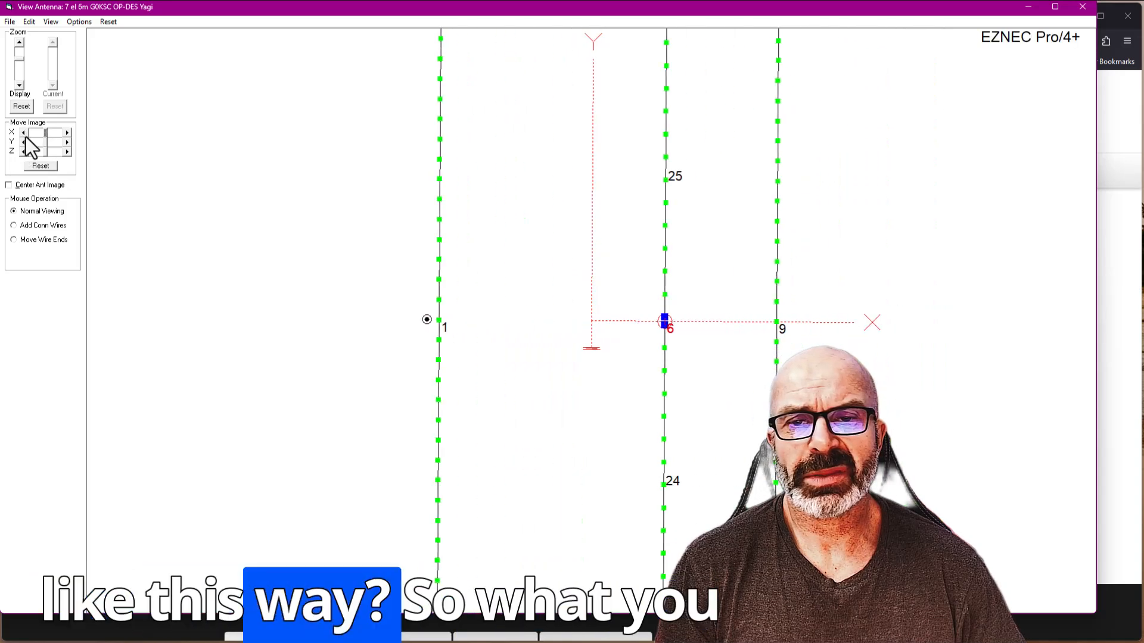
pyautogui.click(20, 42)
pyautogui.click(20, 41)
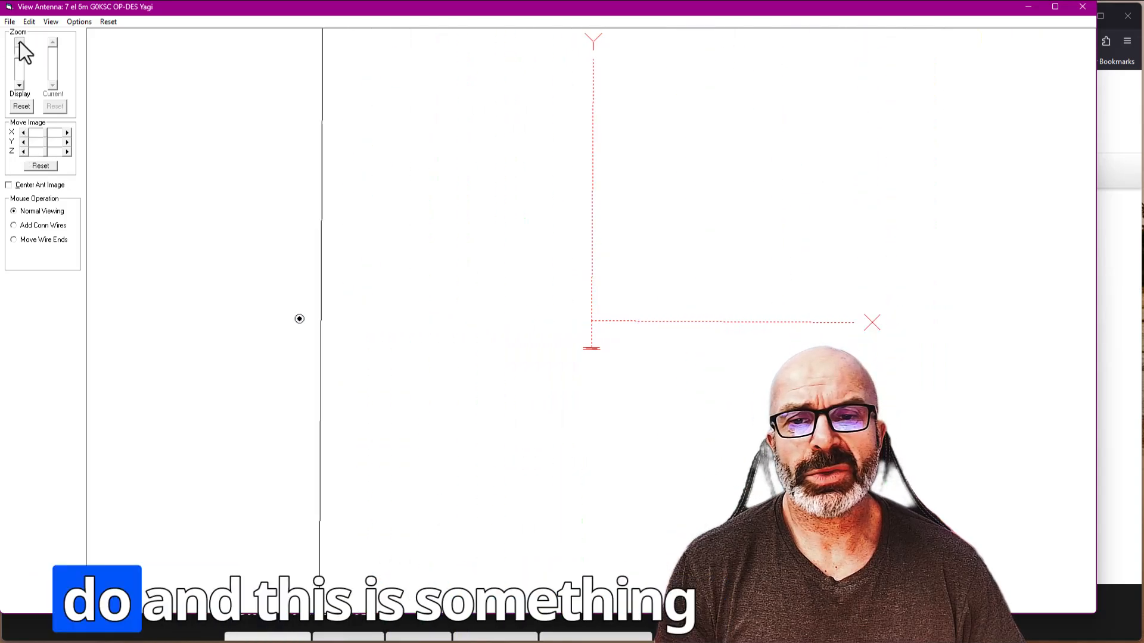
pyautogui.click(20, 42)
pyautogui.click(20, 42)
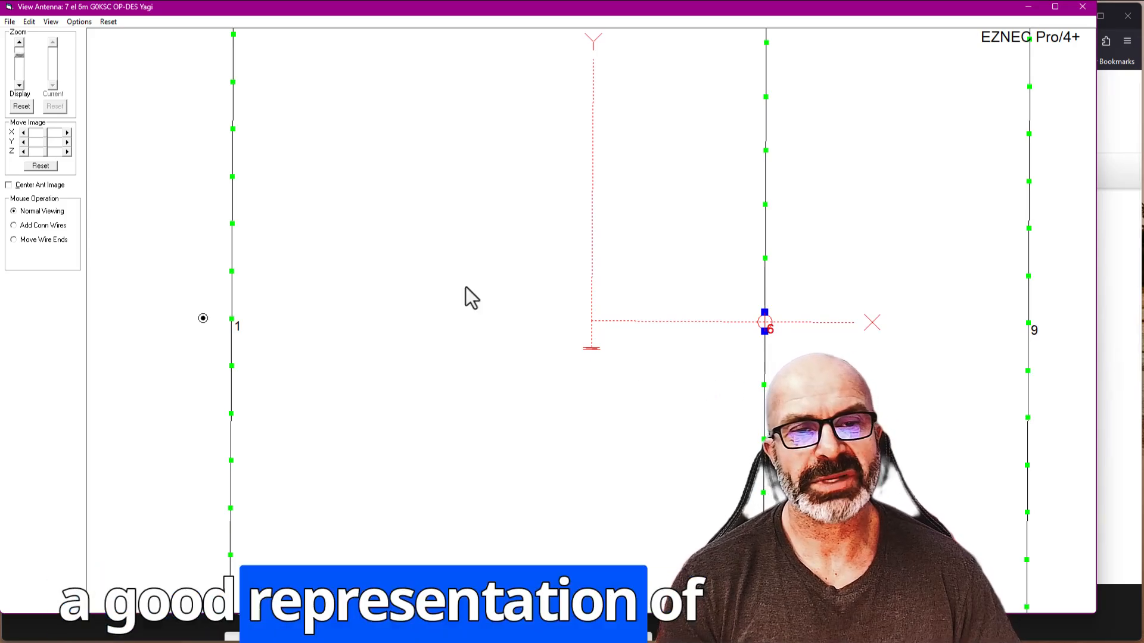
pyautogui.click(1027, 7)
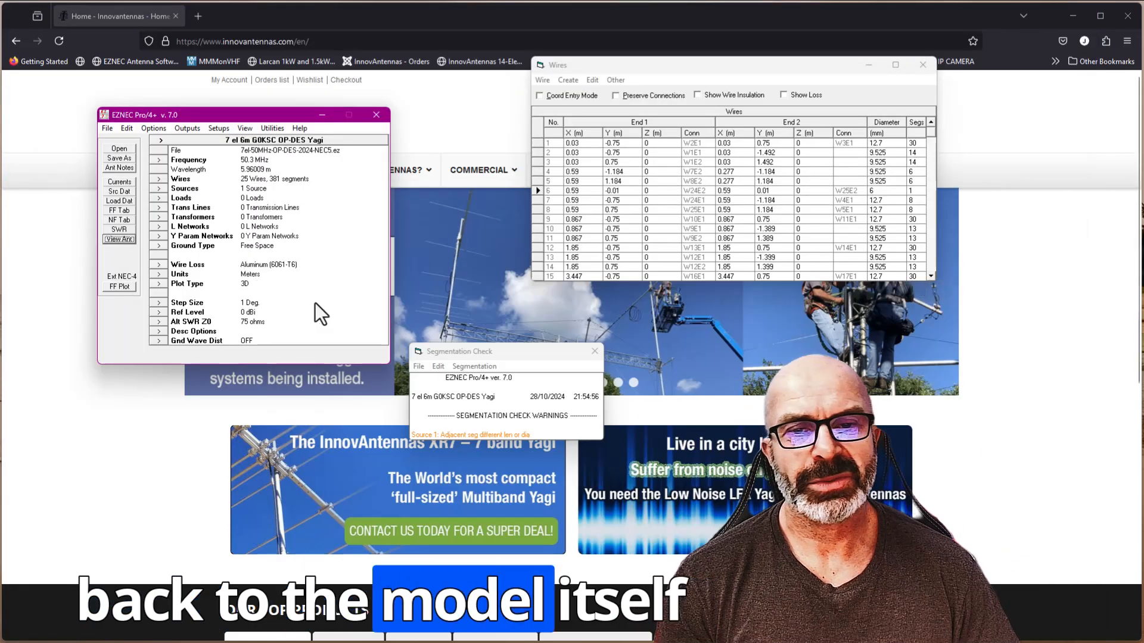
# - Close the Segmentation Check warnings and run the NEC-4 far-field plot, placing the 3D plot beside the main window
pyautogui.click(597, 353)
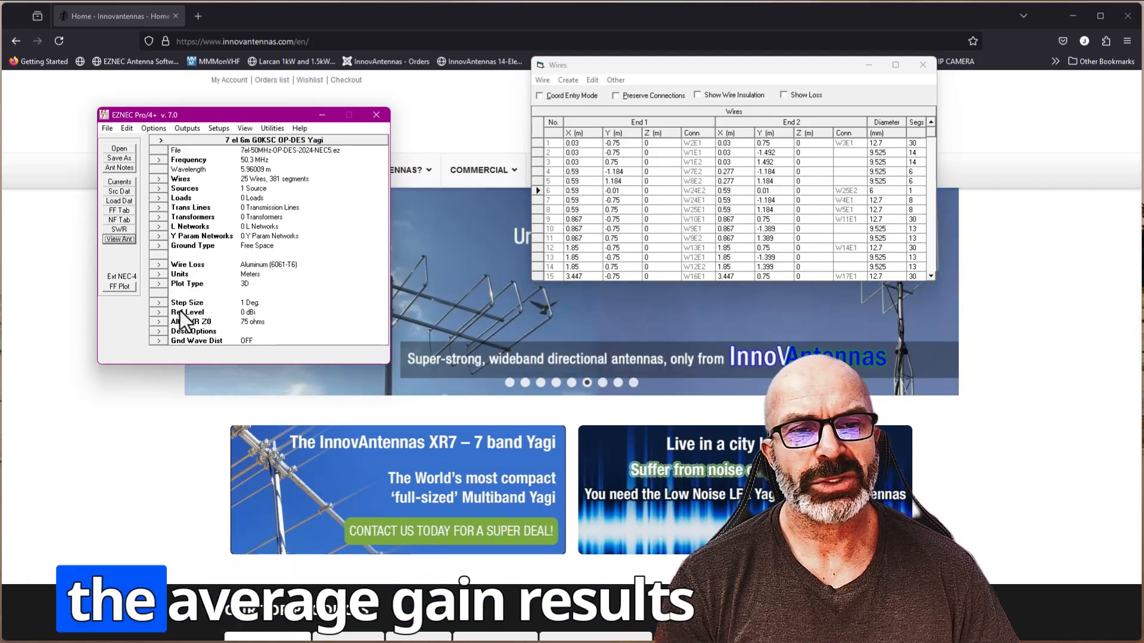
pyautogui.click(120, 288)
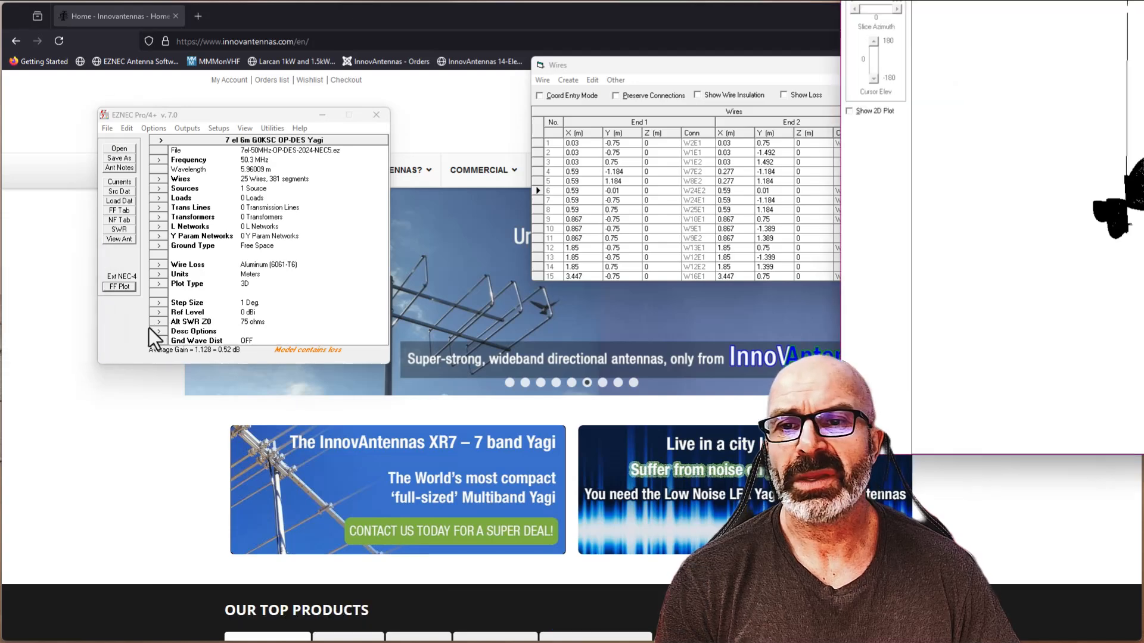
pyautogui.moveTo(907, 0); pyautogui.dragTo(504, 74)
pyautogui.moveTo(625, 240); pyautogui.dragTo(511, 244)
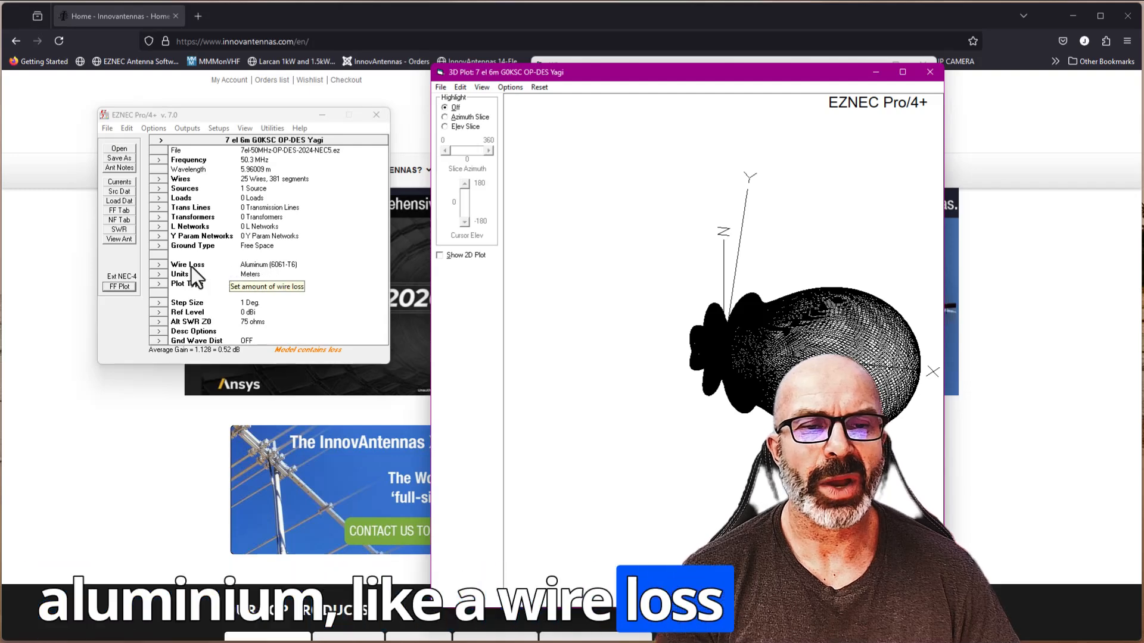
# - Set the wire loss to Zero, rerun the NEC-4 far-field plot to check average gain, and close the 3D plot
pyautogui.click(160, 265)
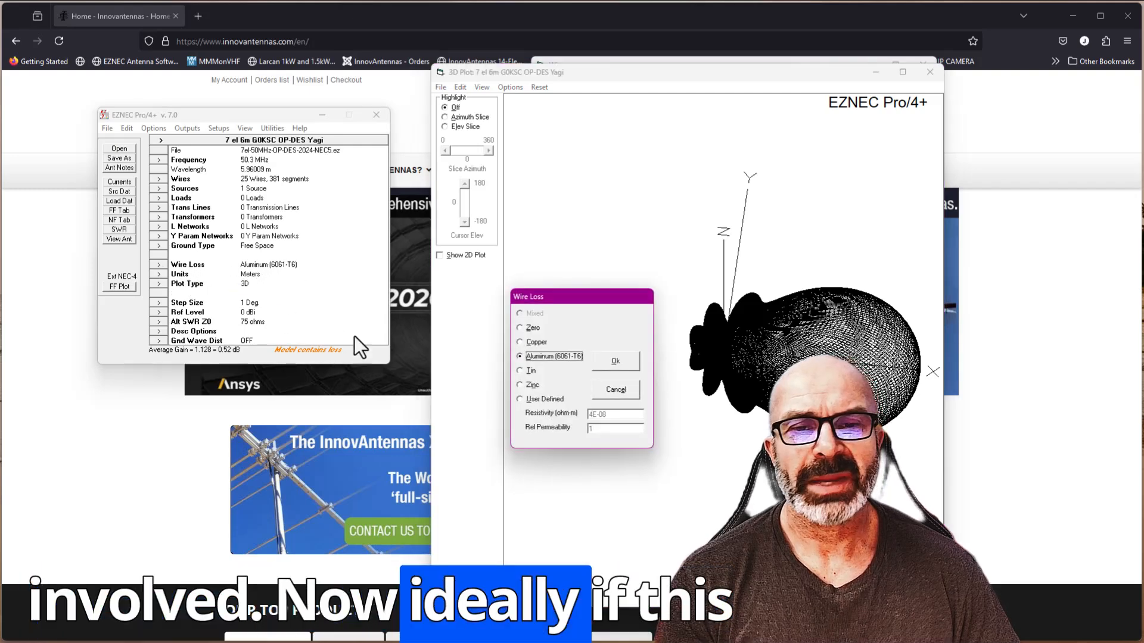
pyautogui.click(519, 327)
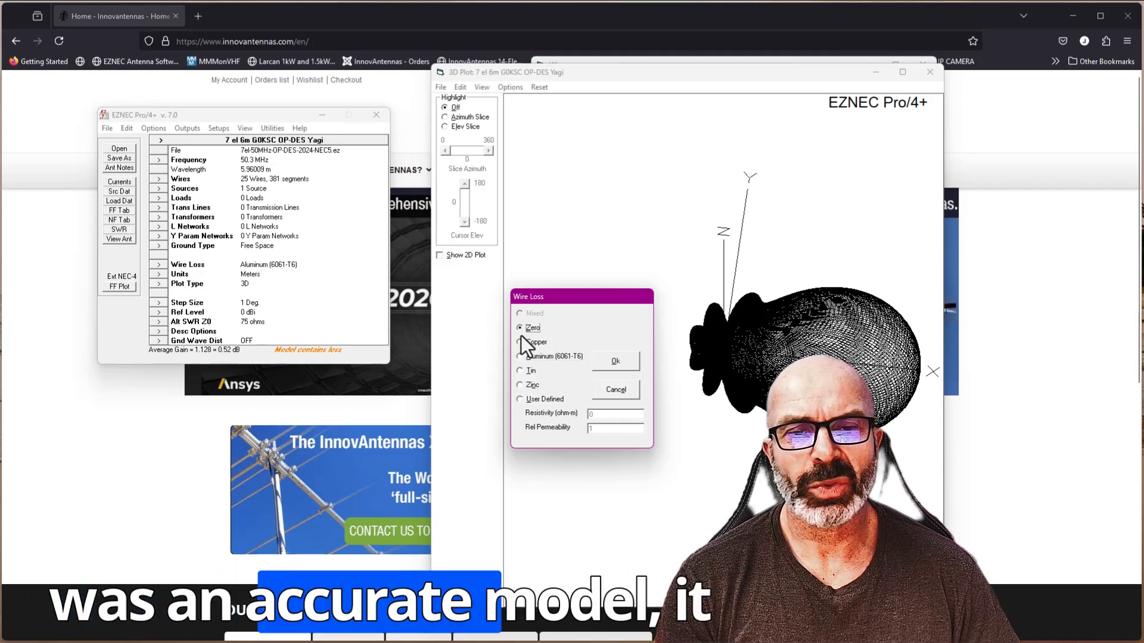
pyautogui.click(608, 364)
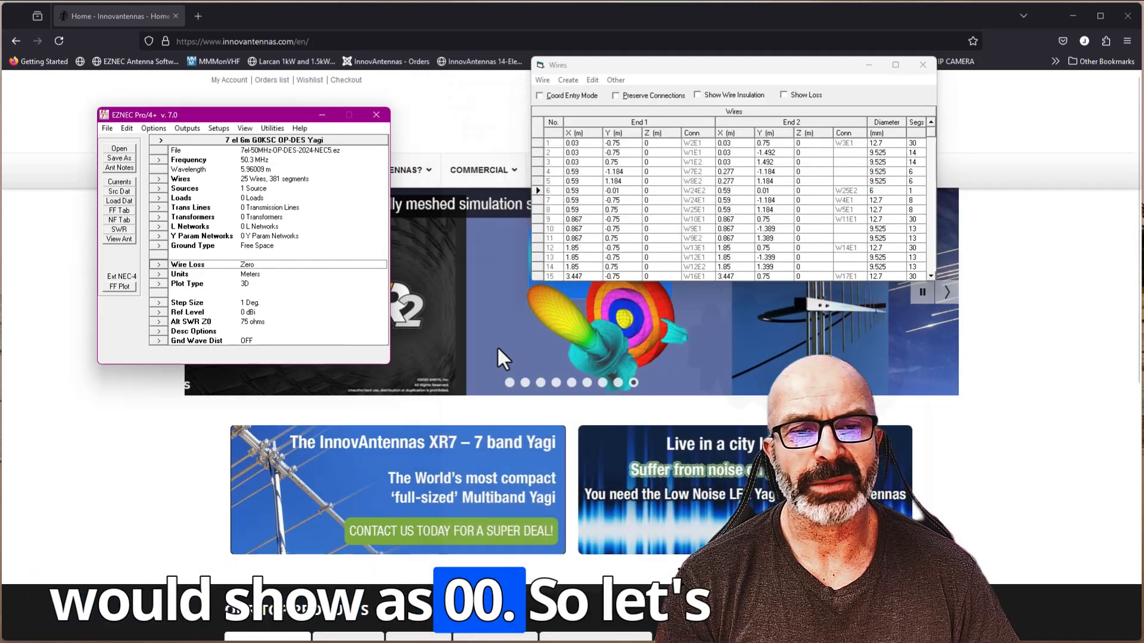
pyautogui.click(117, 289)
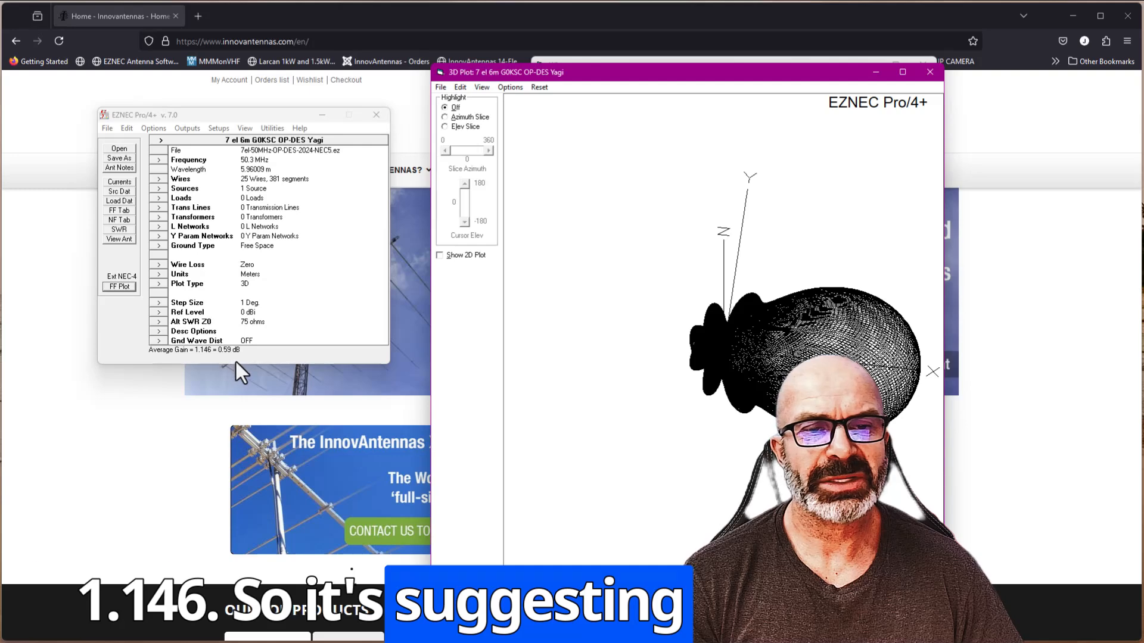
pyautogui.click(929, 74)
# - Reopen the antenna view, zoom out and rotate it to examine the tapered elements and bent driven element, and minimize the view
pyautogui.click(118, 239)
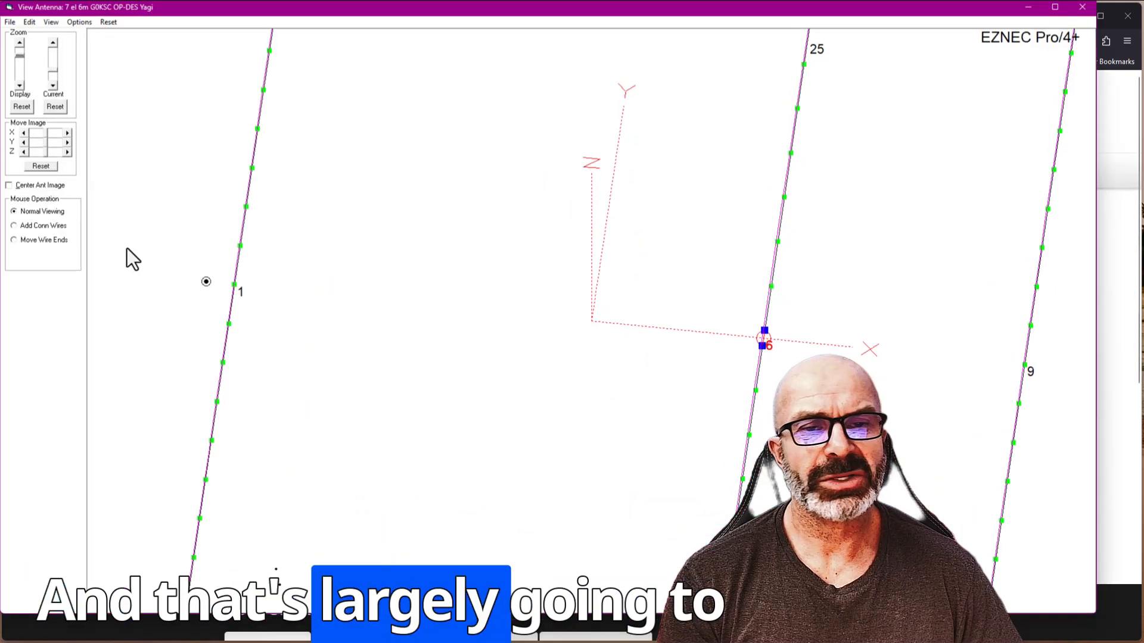
pyautogui.click(19, 86)
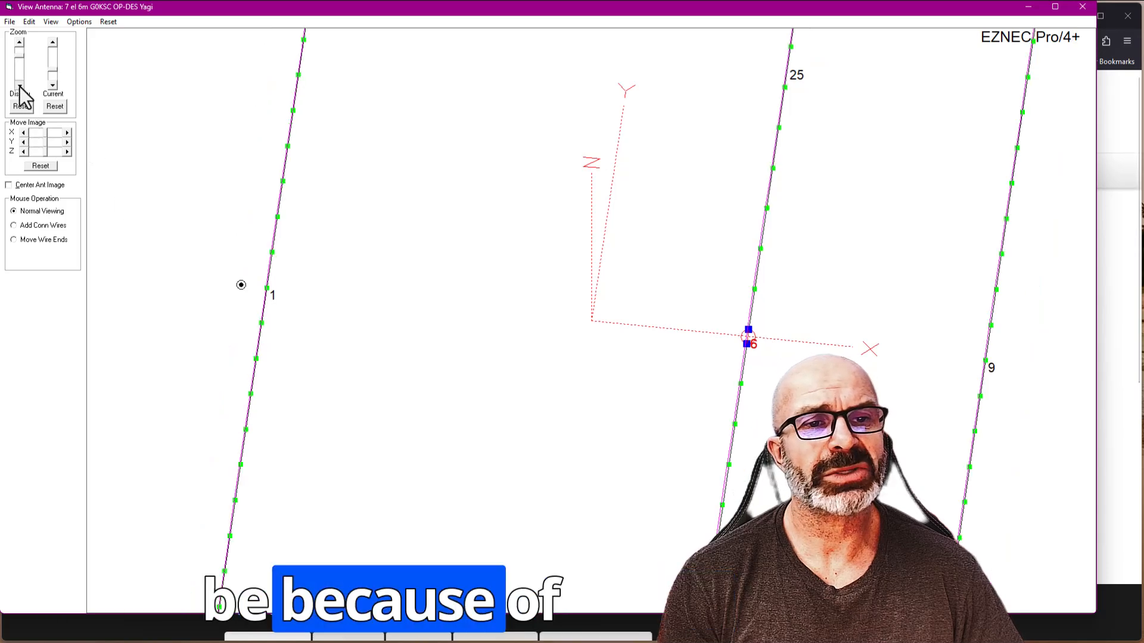
pyautogui.click(20, 86)
pyautogui.click(20, 86)
pyautogui.click(20, 85)
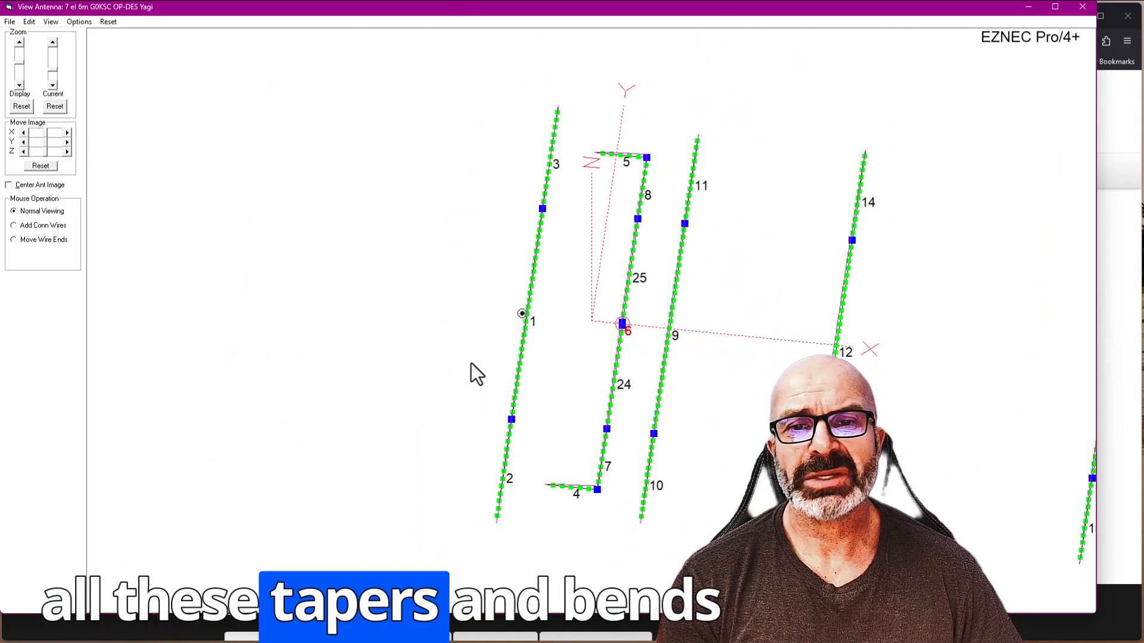
pyautogui.moveTo(470, 365); pyautogui.dragTo(447, 386)
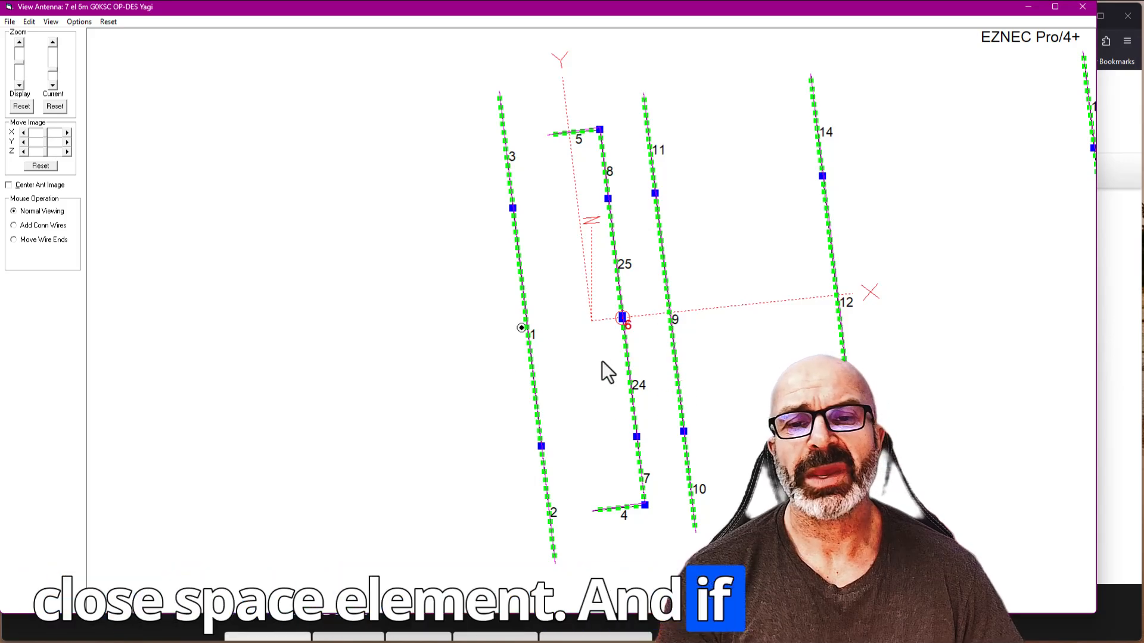
pyautogui.moveTo(602, 361); pyautogui.dragTo(606, 396)
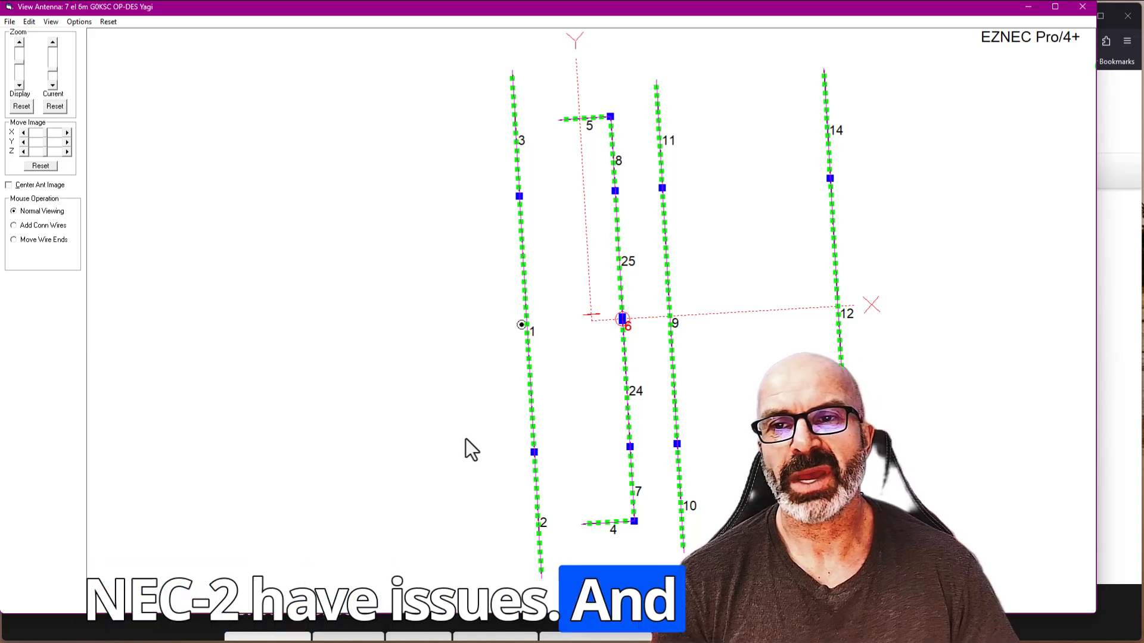
pyautogui.click(1028, 7)
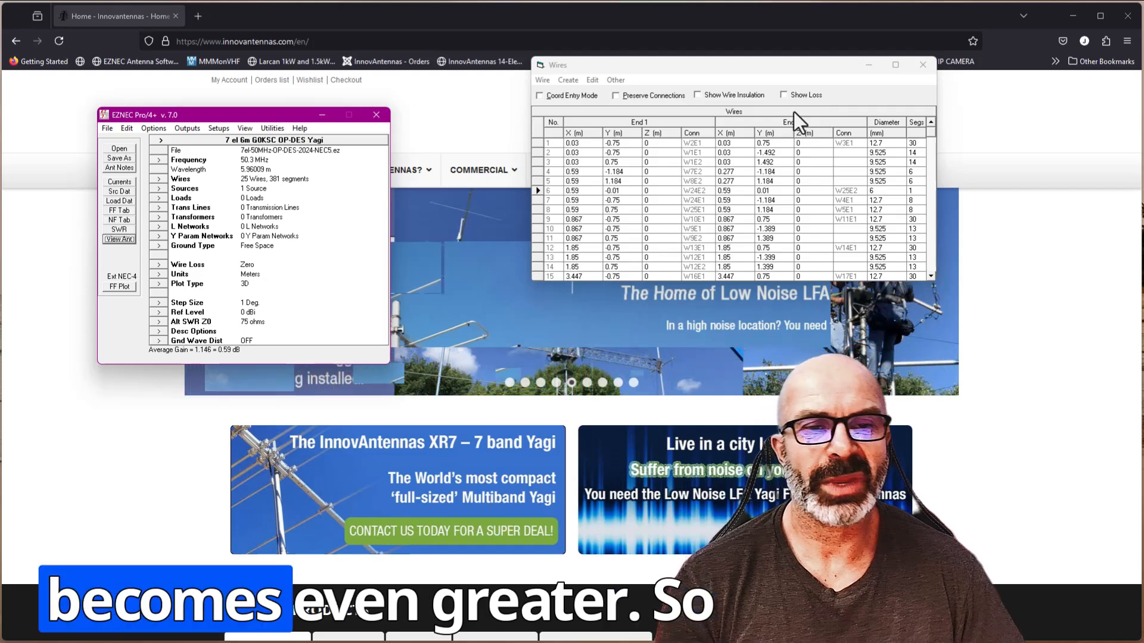
# - Run an NEC-4 SWR sweep from 50 to 50.7 MHz in 0.05 MHz steps and place the plot below the Wires table
pyautogui.click(109, 229)
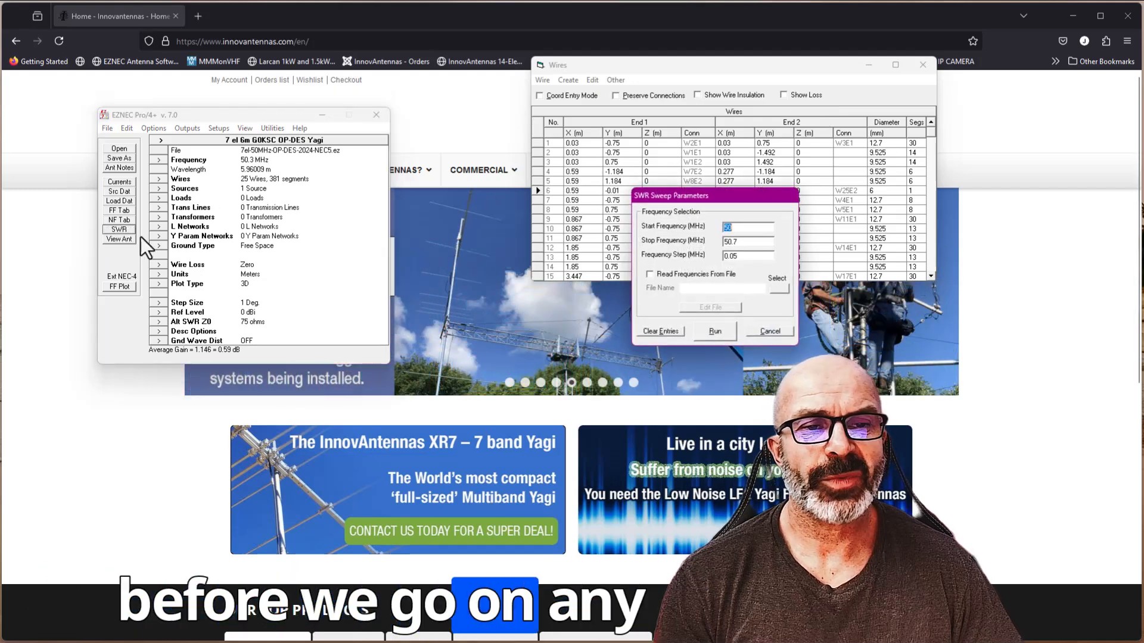
pyautogui.click(708, 339)
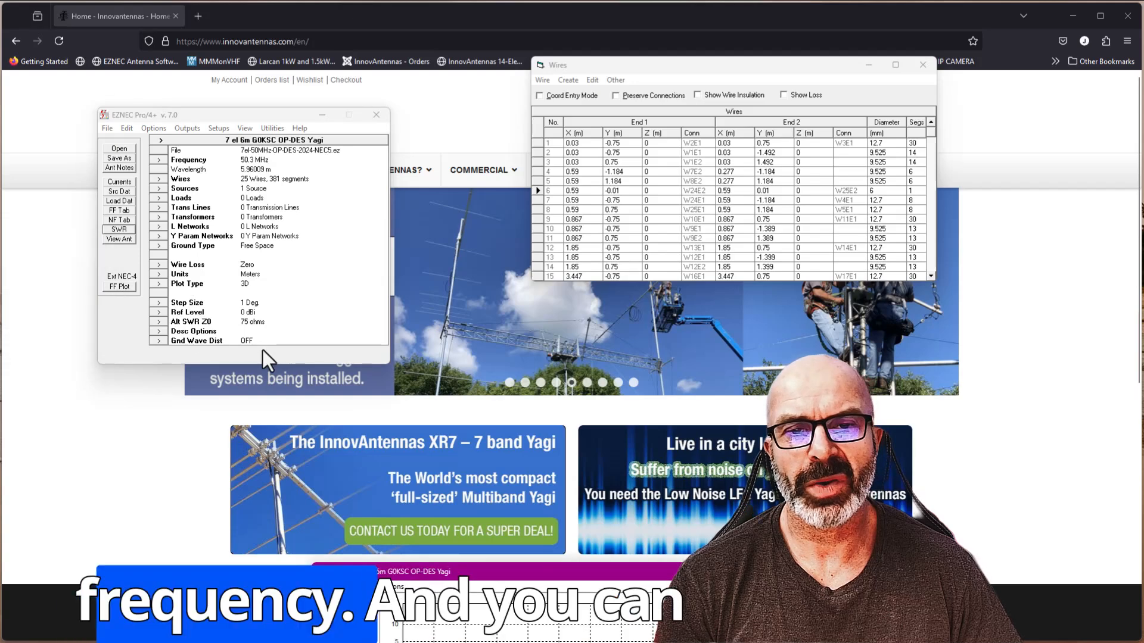
pyautogui.moveTo(438, 573); pyautogui.dragTo(568, 312)
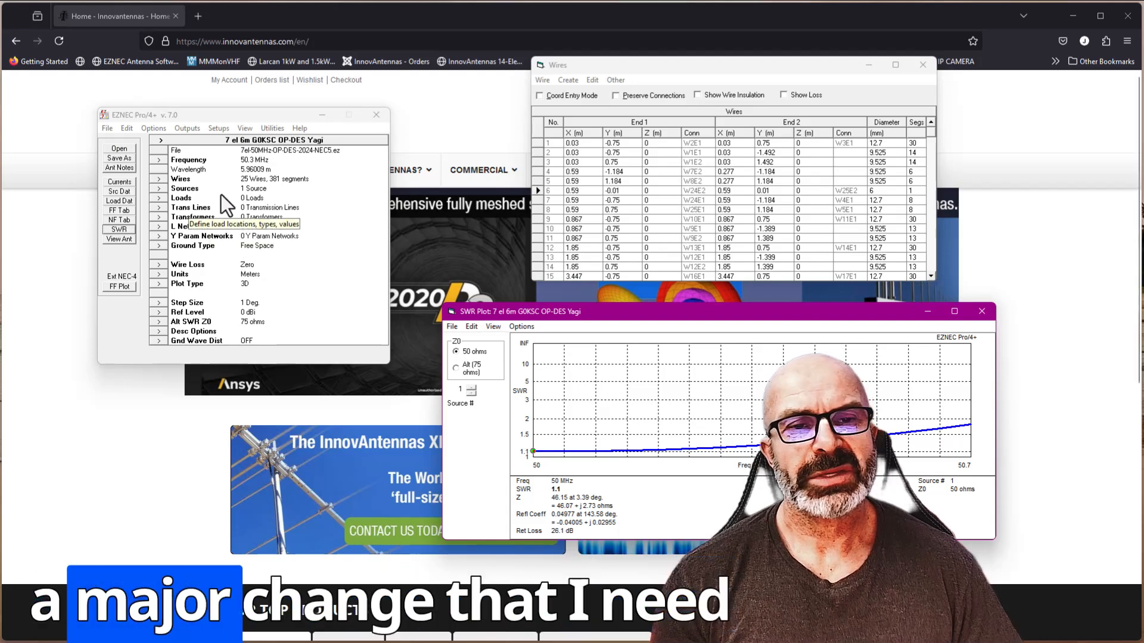
# - Switch the calculating engine to External NEC-5 and set source wire 6 to 2 segments
pyautogui.click(149, 128)
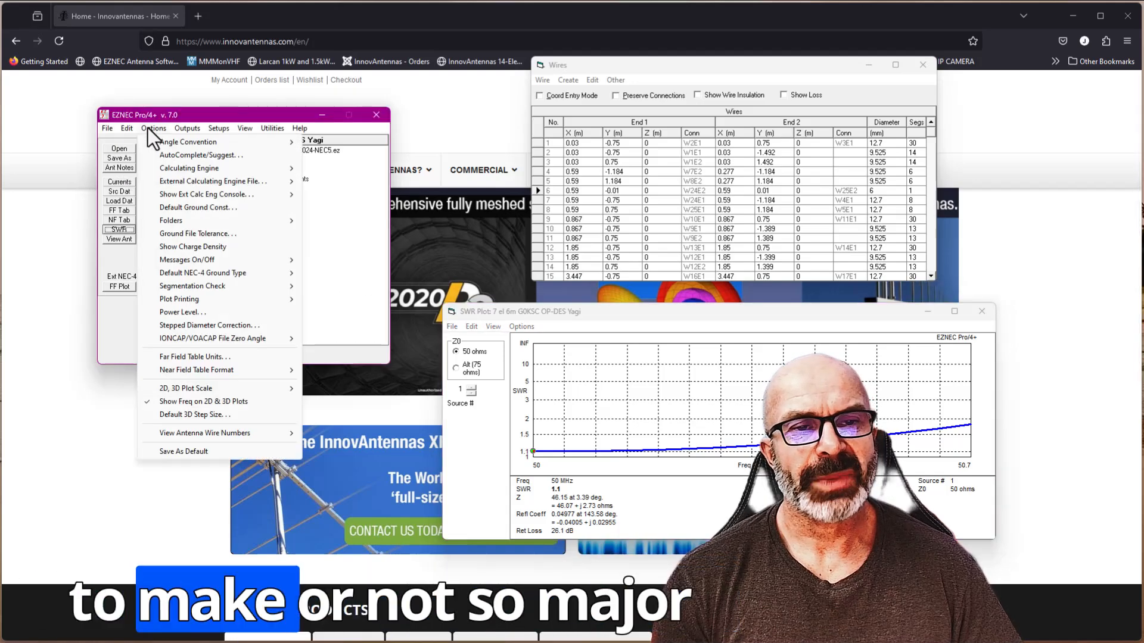
pyautogui.moveTo(173, 166)
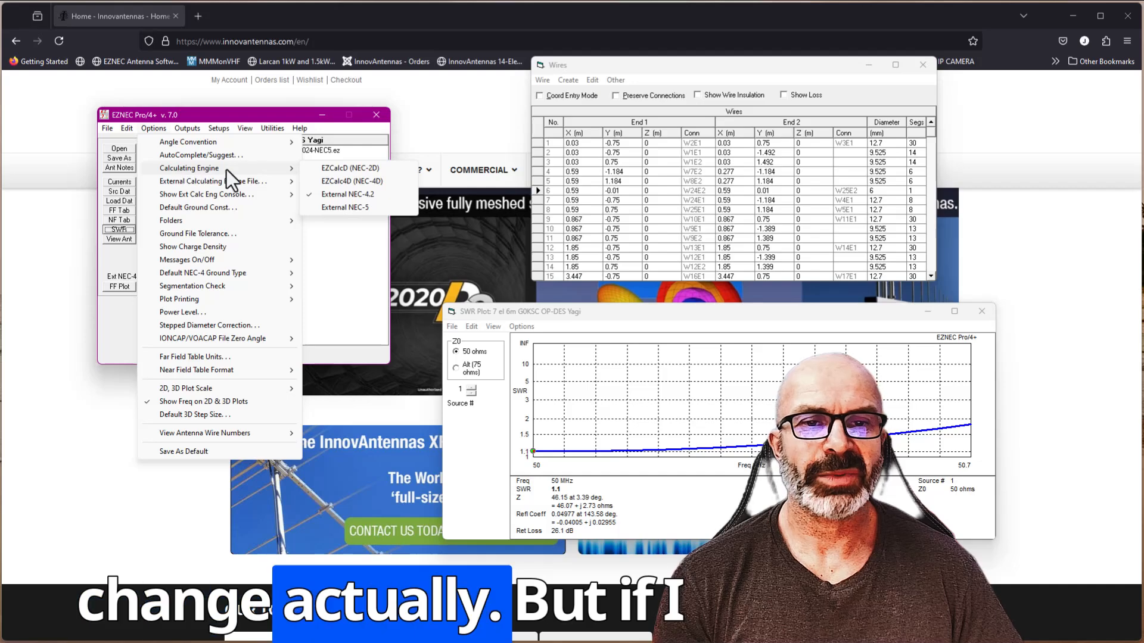
pyautogui.click(344, 207)
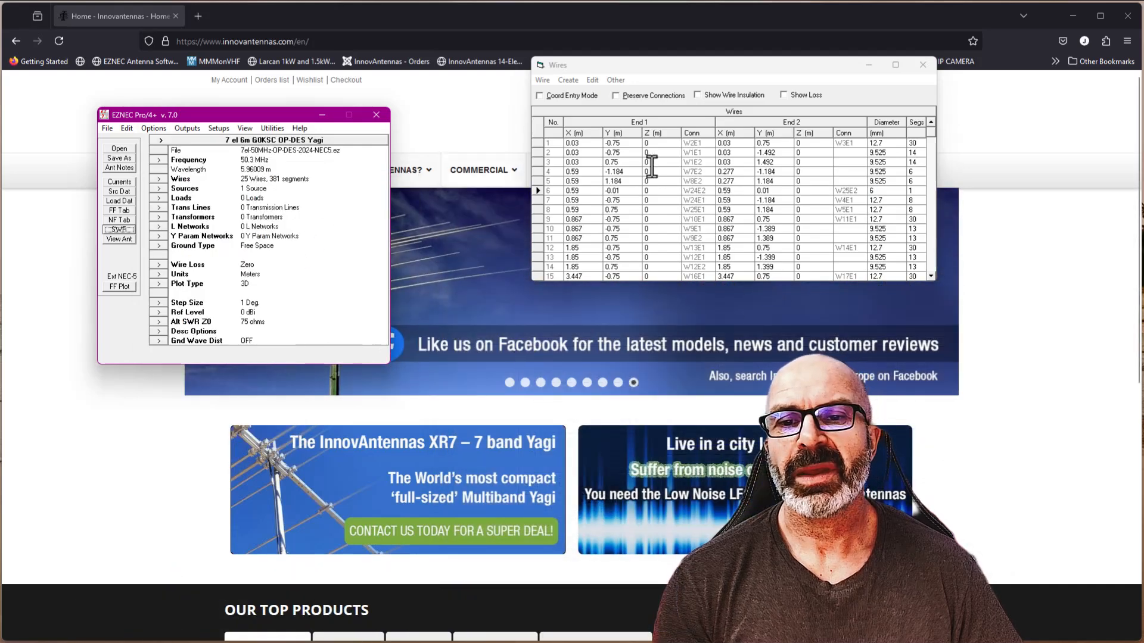
pyautogui.click(881, 192)
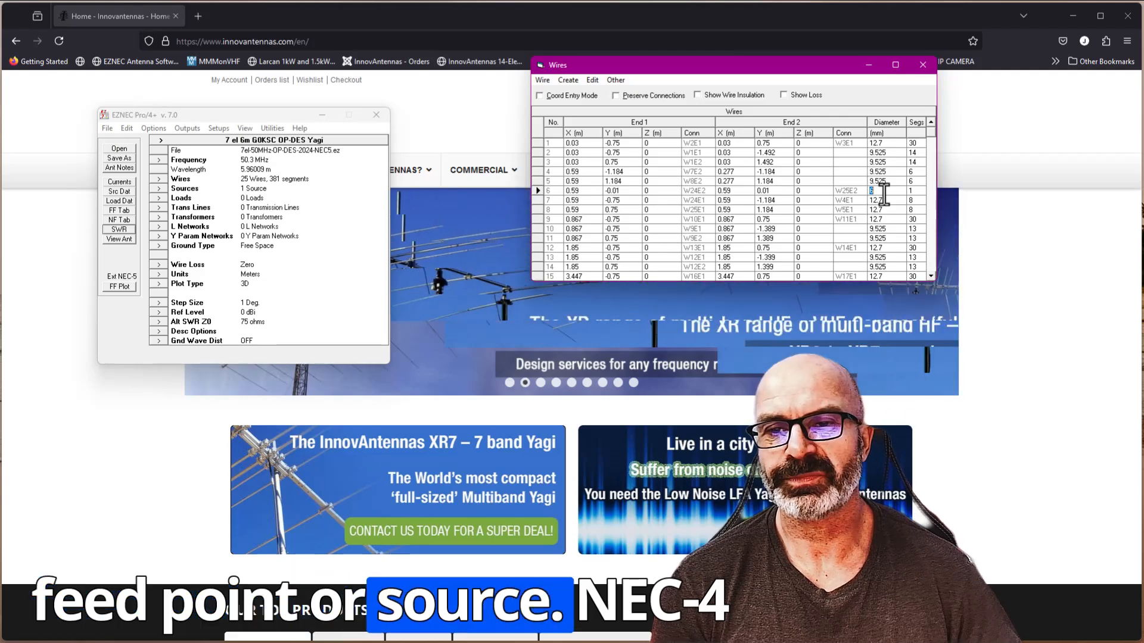
pyautogui.click(909, 190)
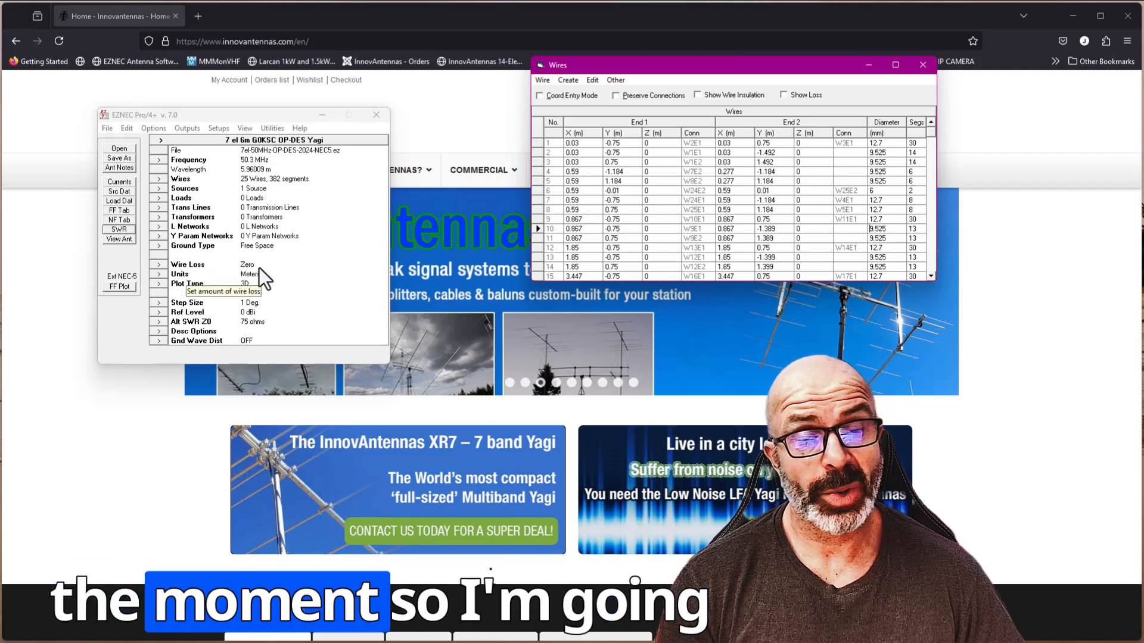
# - Run the NEC-5 far-field plot to check average gain, and sweep the SWR from 50 to 50.7 MHz in 0.05 MHz steps
pyautogui.click(112, 290)
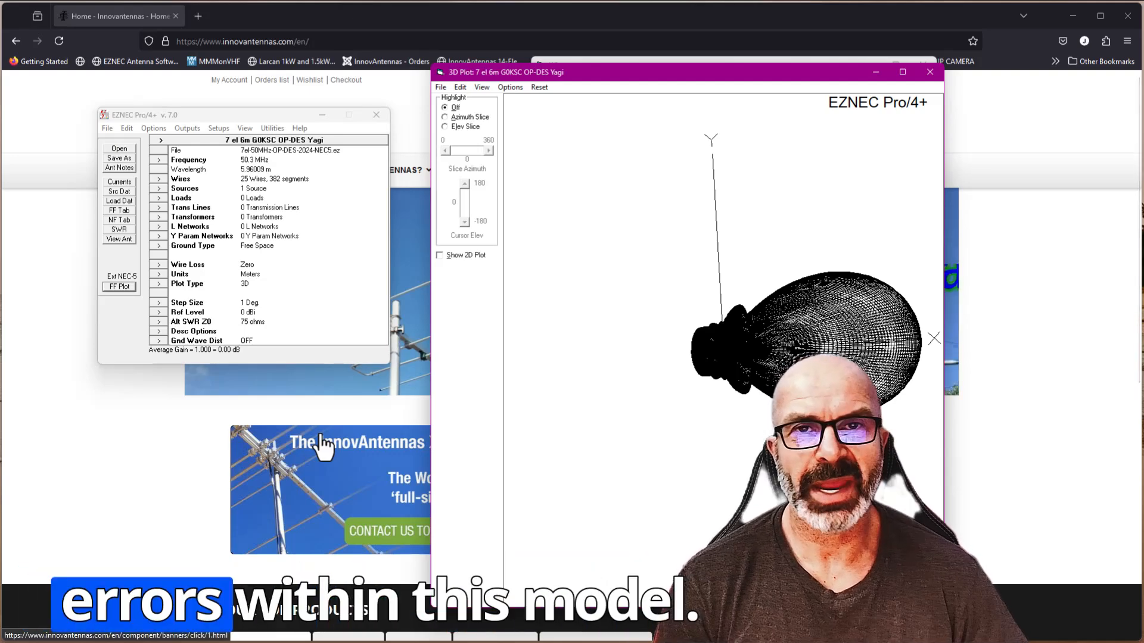
pyautogui.click(120, 230)
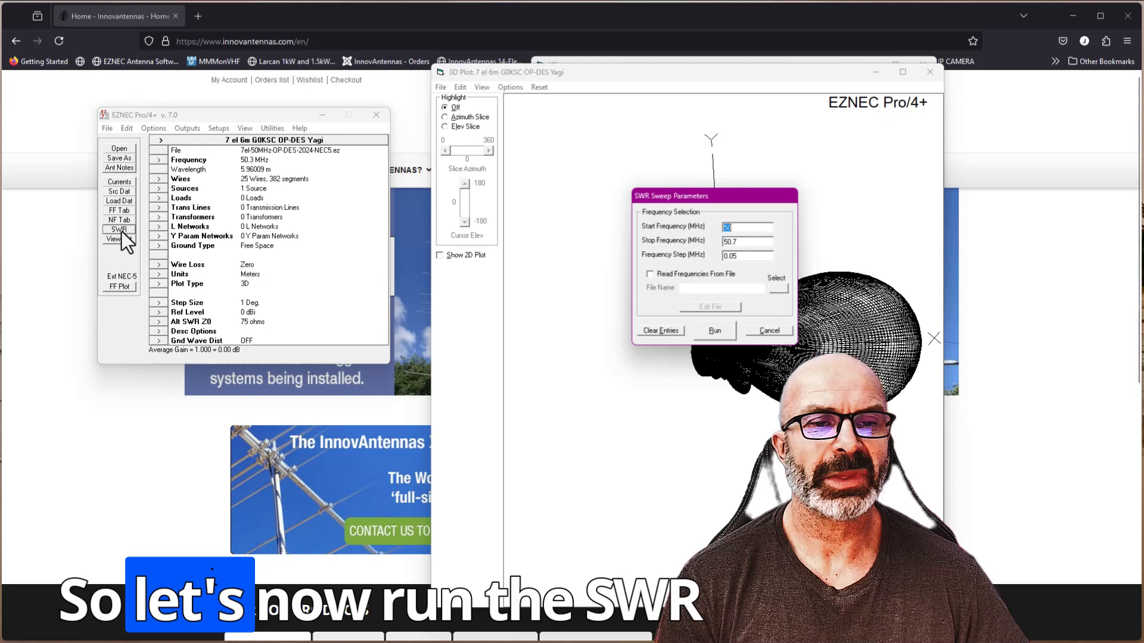
pyautogui.click(715, 331)
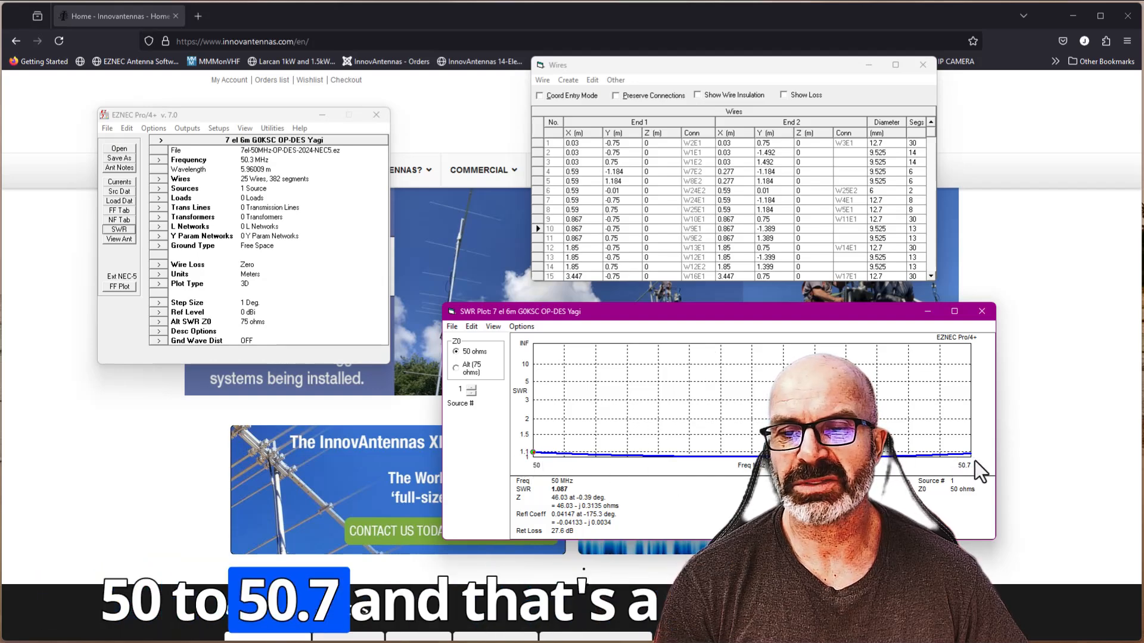
# - Set source wire 6 back to 1 segment and switch the calculating engine to External NEC-4.2
pyautogui.click(910, 190)
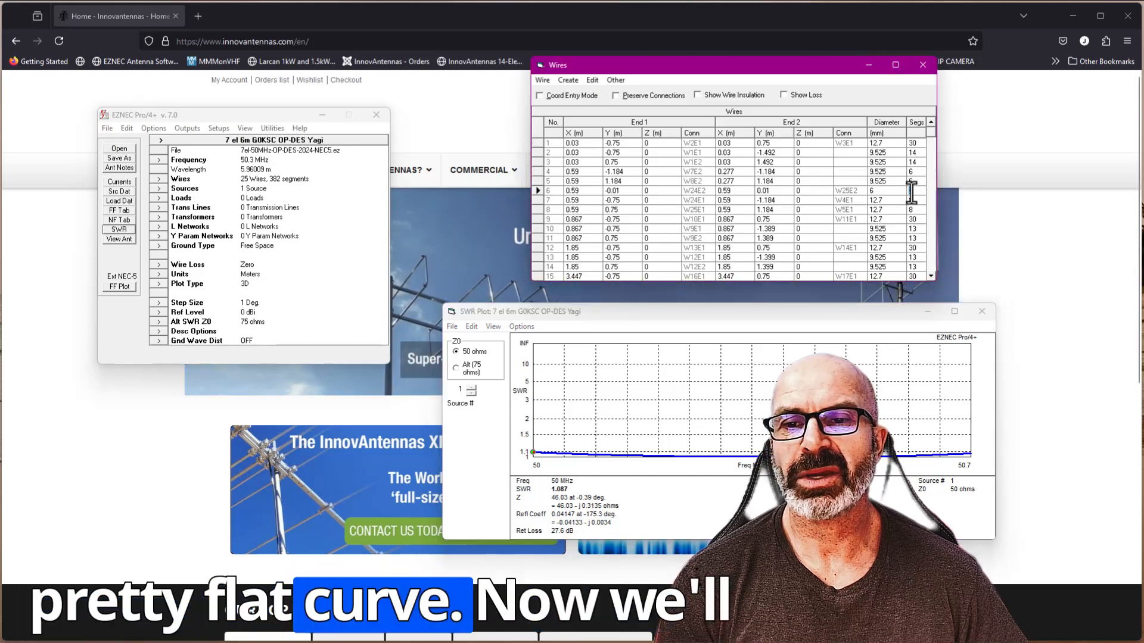
pyautogui.write('1')
pyautogui.click(821, 257)
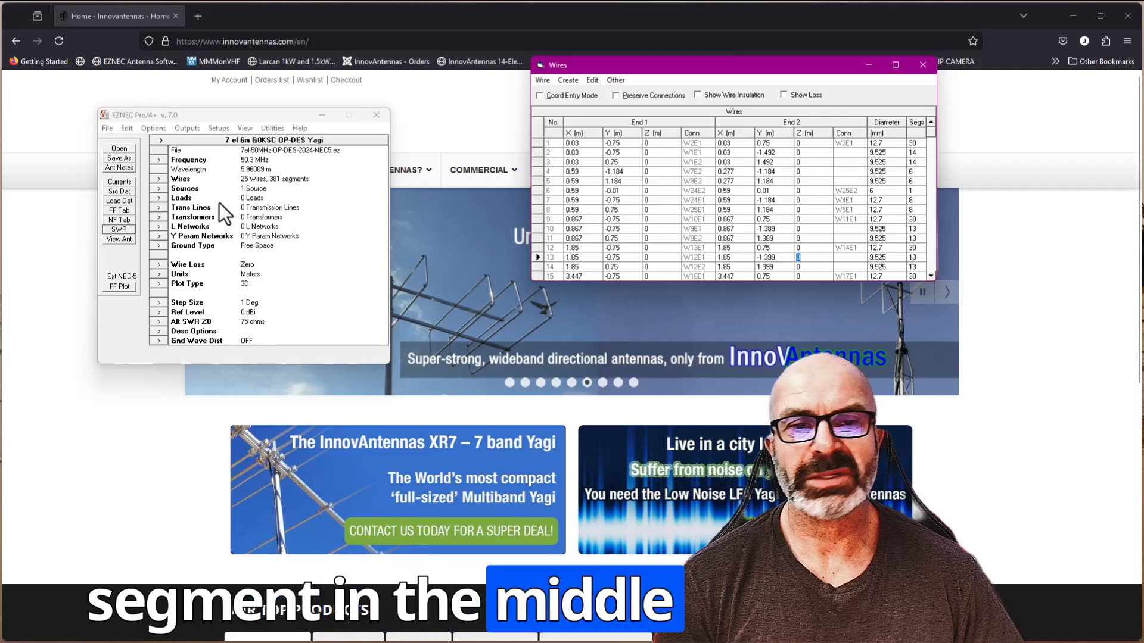
pyautogui.click(154, 128)
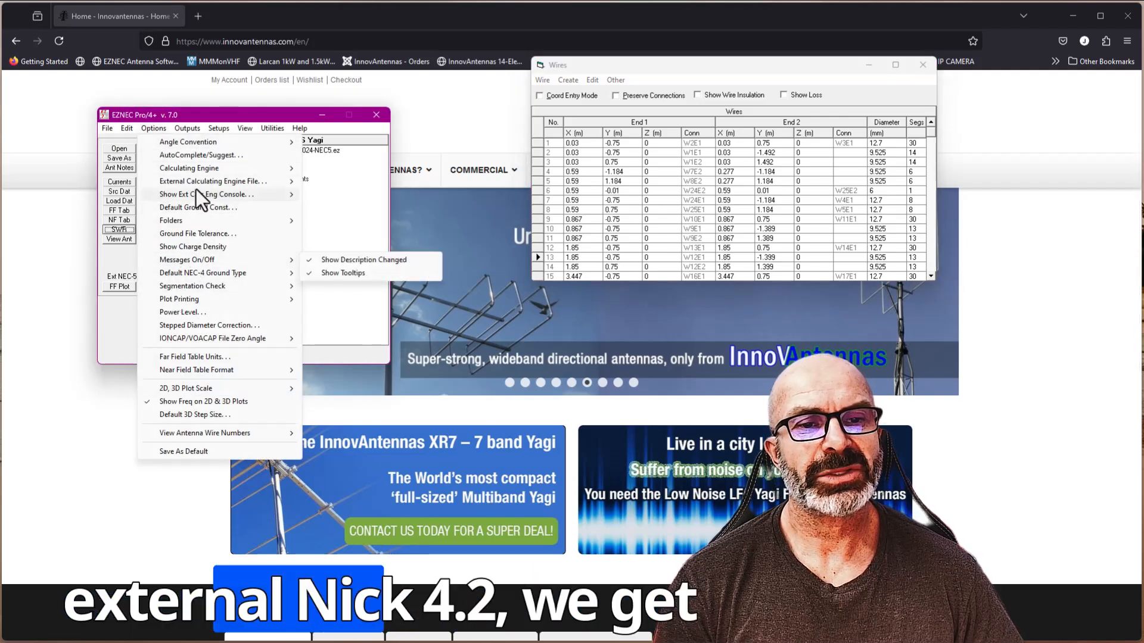
pyautogui.moveTo(200, 168)
pyautogui.click(354, 195)
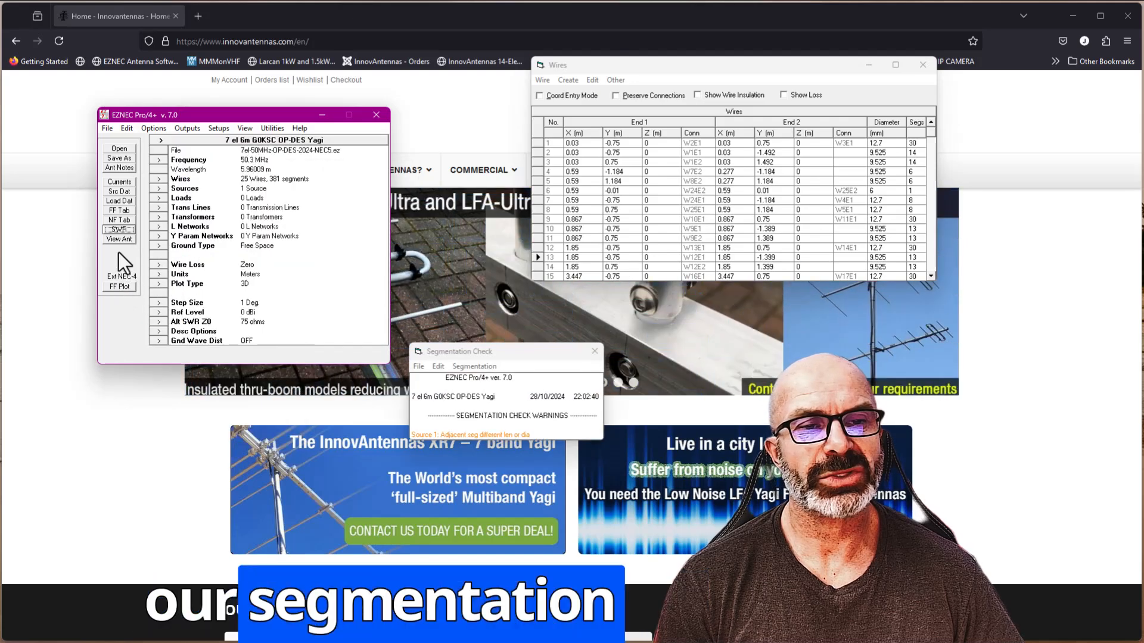
# - Rerun the 50 to 50.7 MHz SWR sweep with NEC-4, inspect the 50.05 MHz point, and close the plot and Segmentation Check warnings
pyautogui.click(122, 231)
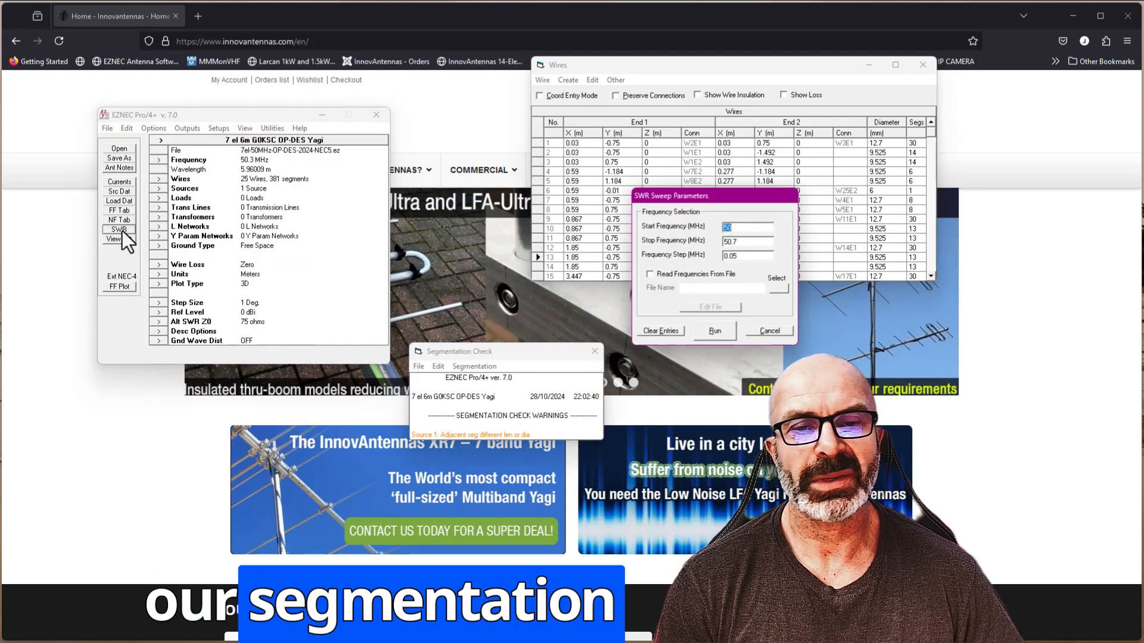
pyautogui.click(724, 335)
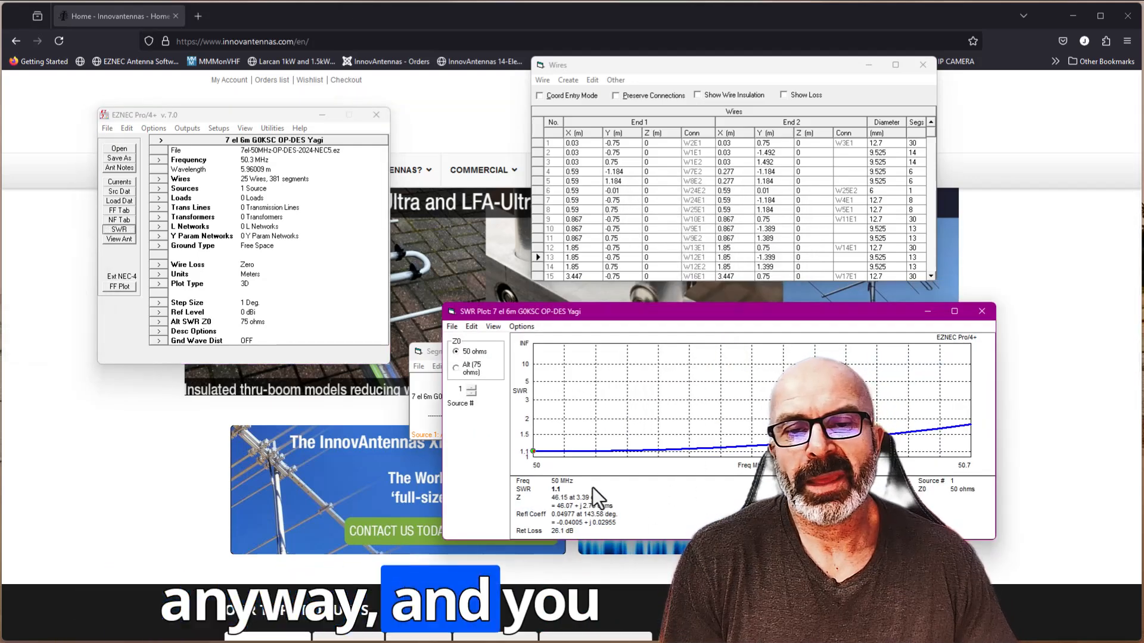
pyautogui.click(569, 463)
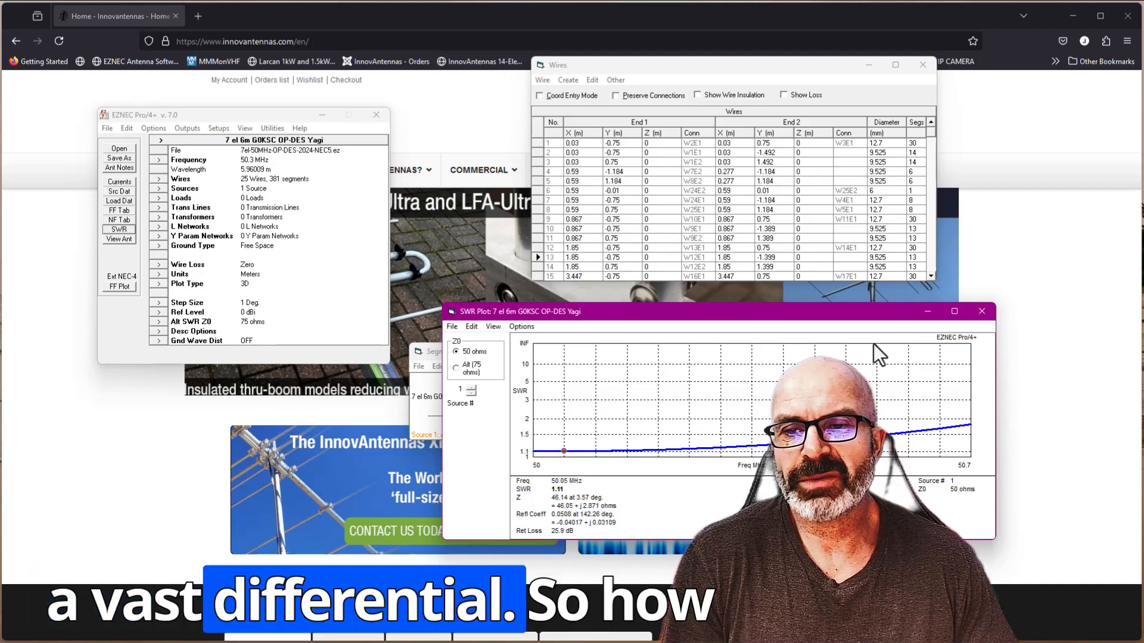
pyautogui.click(982, 311)
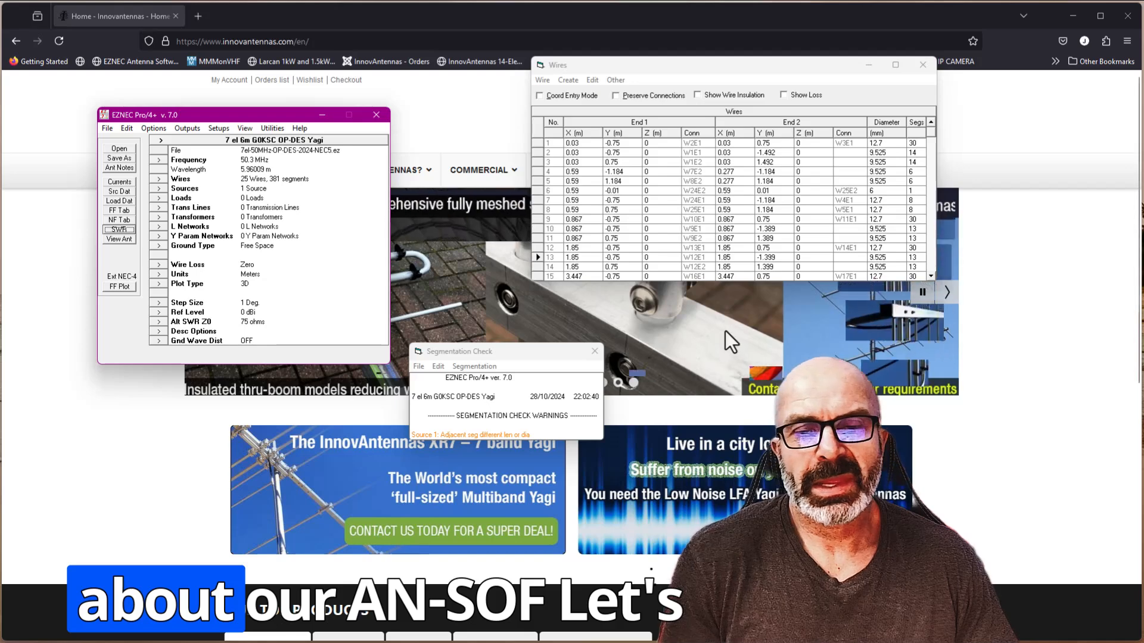
pyautogui.click(597, 352)
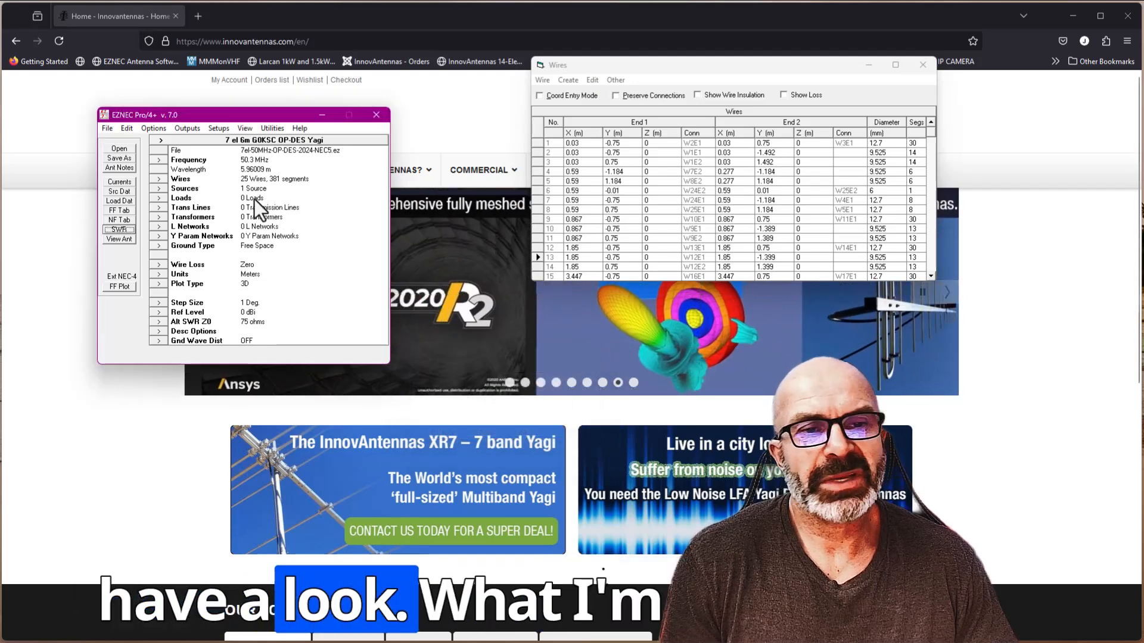
# - Save the model as 7el-50MHz-OP-DES-2024-NEC5.nec, replacing the existing file, close the Wires table and switch to AN-SOF
pyautogui.click(125, 160)
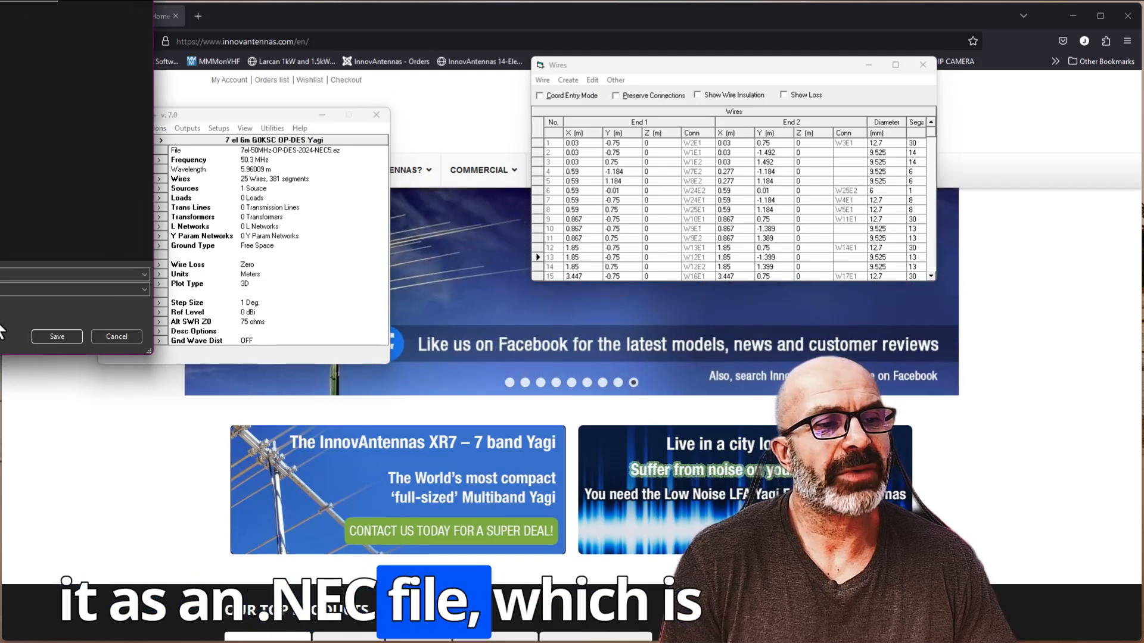
pyautogui.click(59, 336)
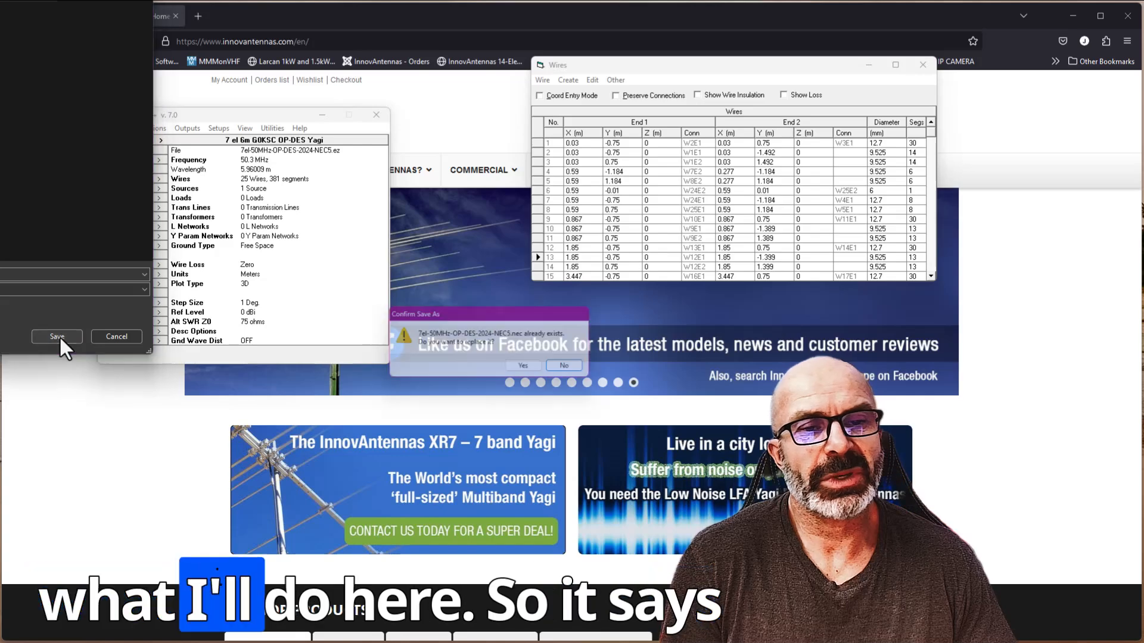
pyautogui.click(537, 369)
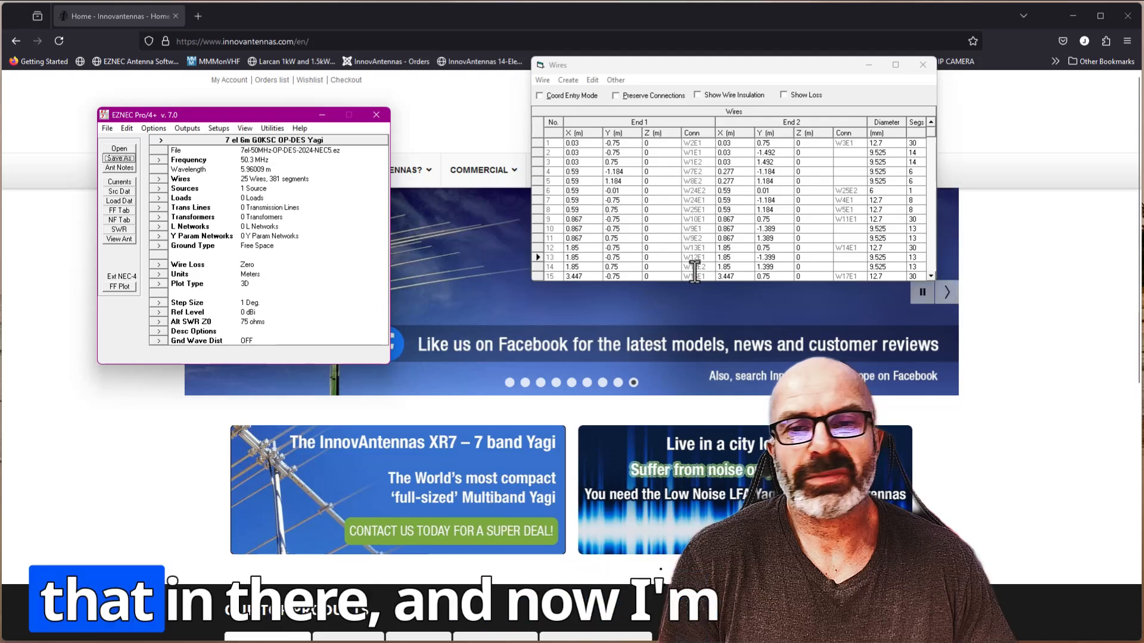
pyautogui.click(922, 64)
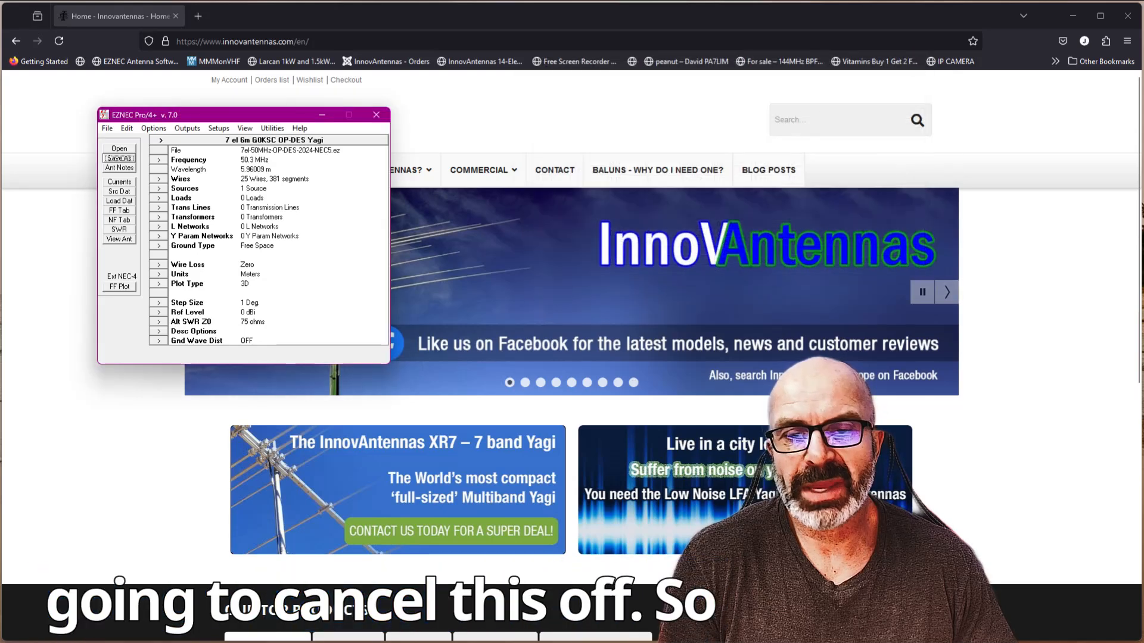
pyautogui.hotkey('alt', 'Tab')
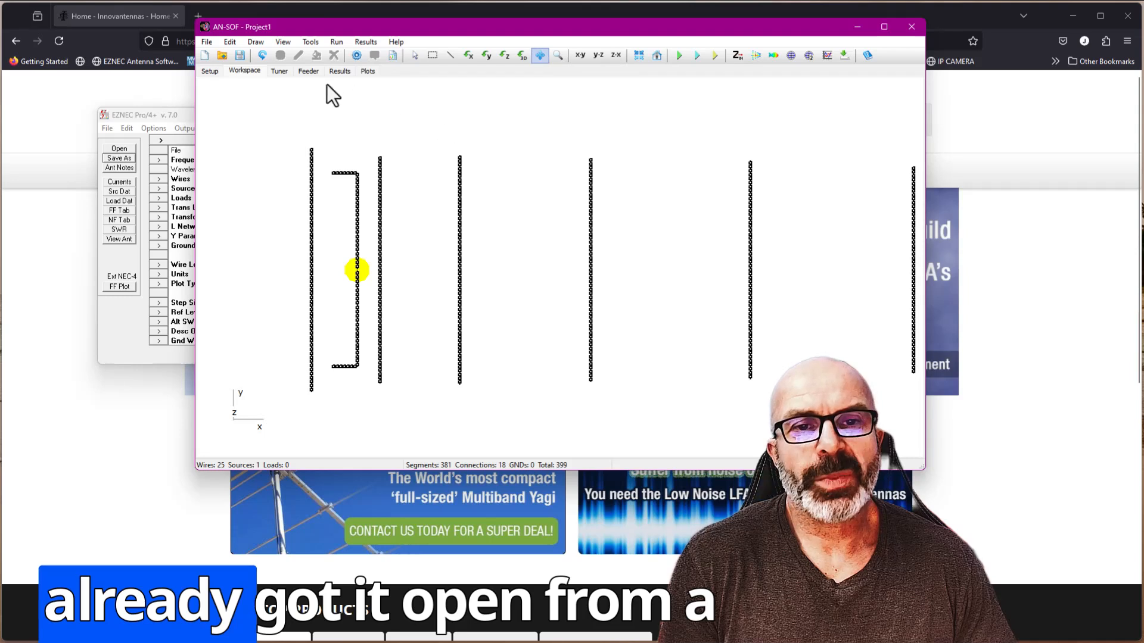
# - Import the wires from the exported NEC file in the Desktop folder into the project and dismiss the error dialog
pyautogui.click(205, 42)
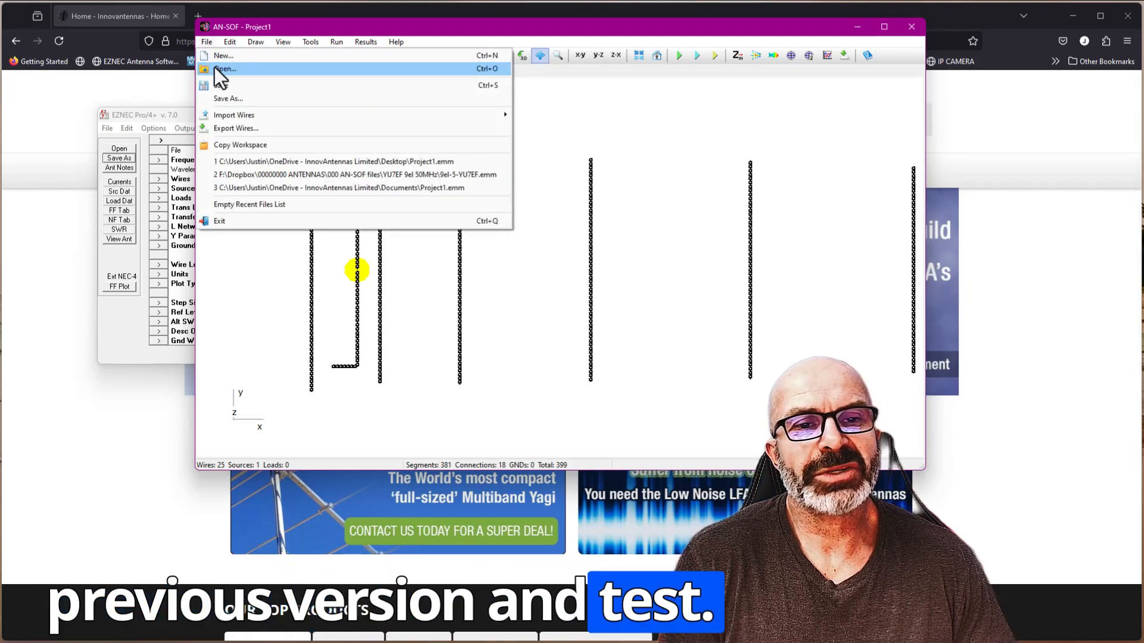
pyautogui.moveTo(234, 116)
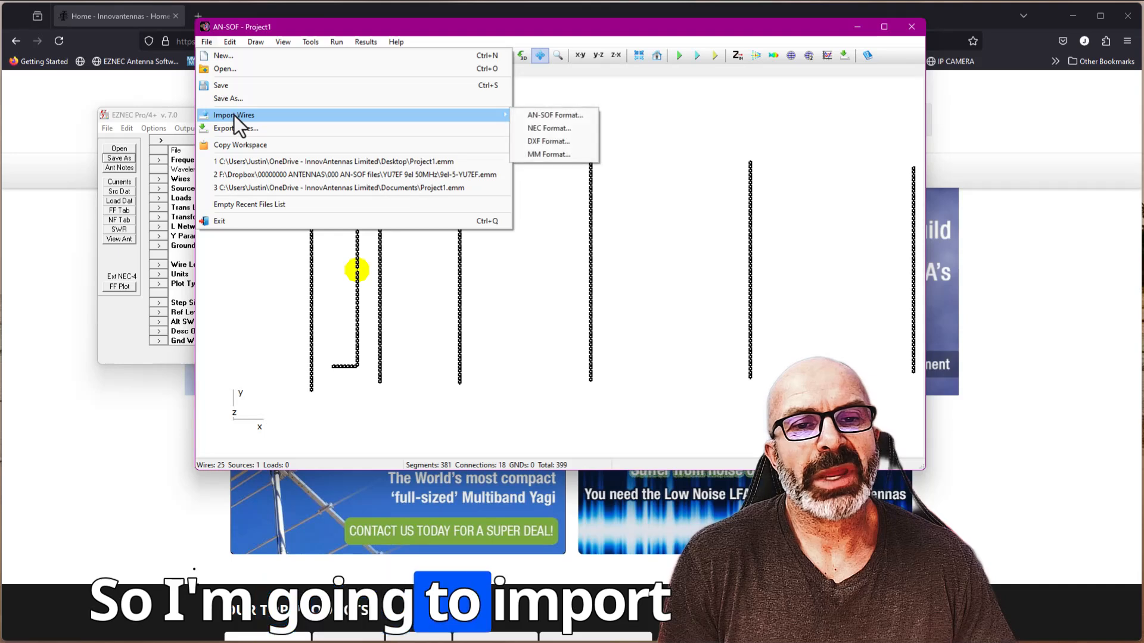
pyautogui.click(566, 127)
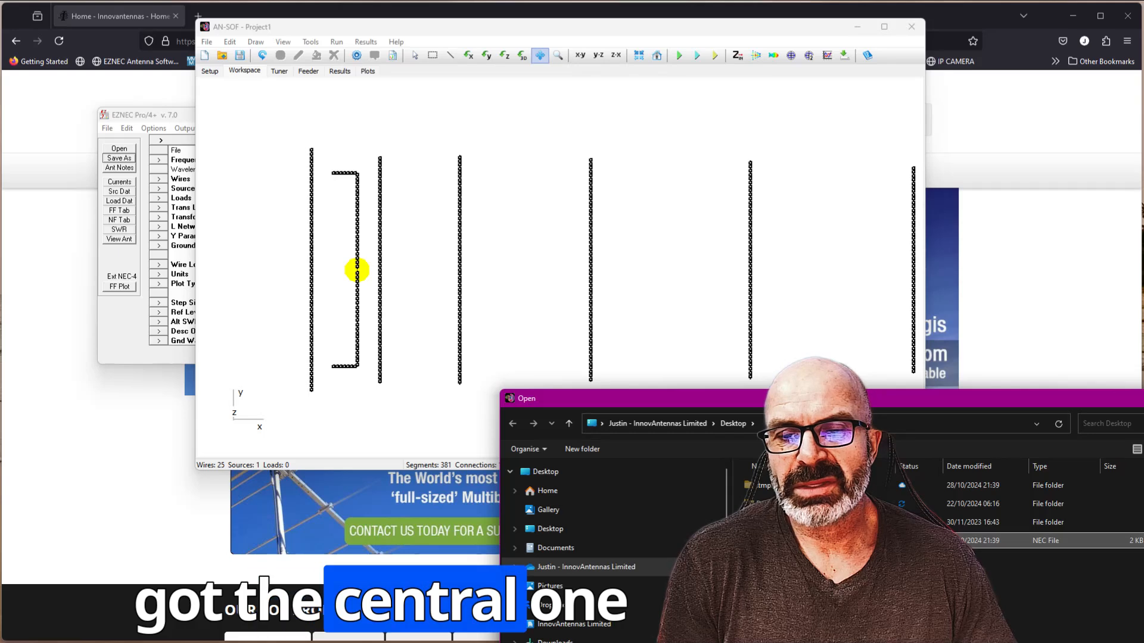
pyautogui.doubleClick(798, 541)
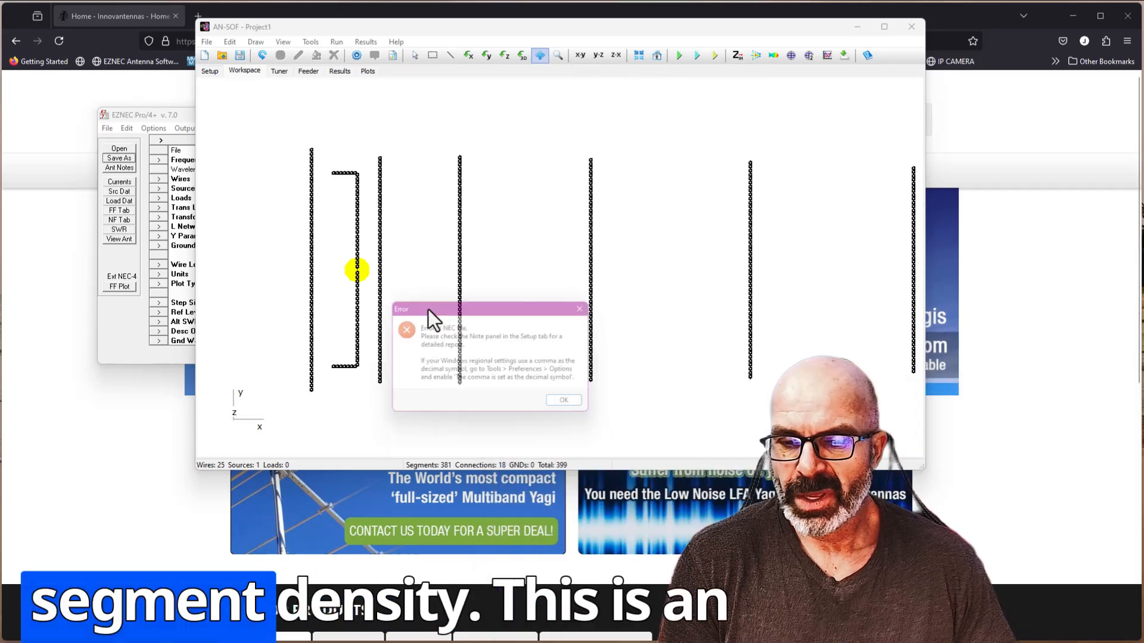
pyautogui.click(574, 407)
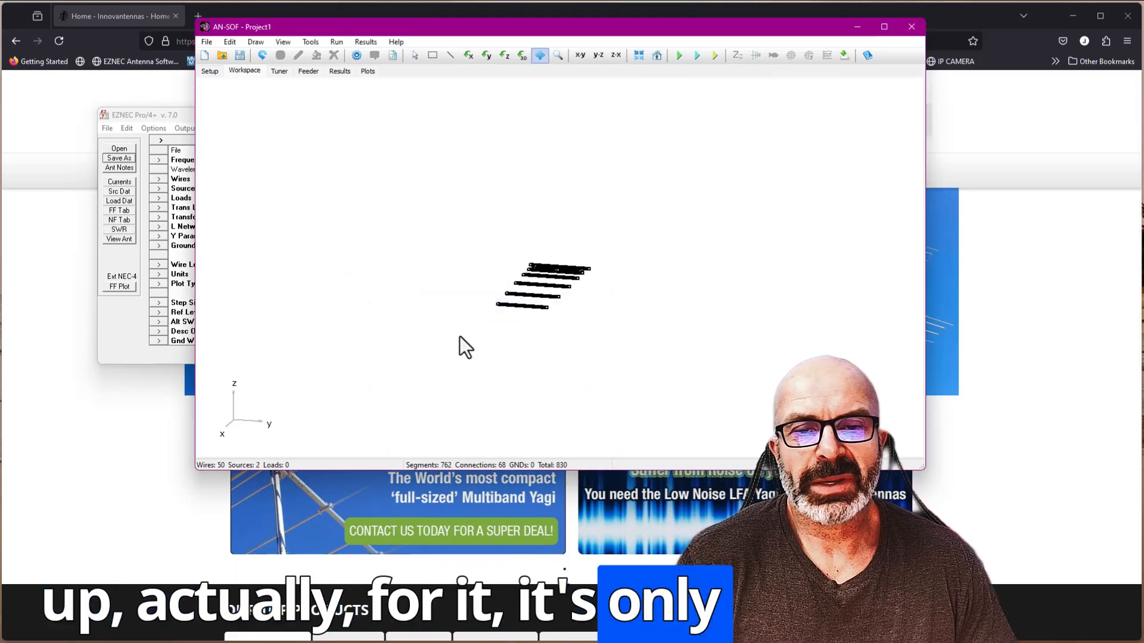
# - Show the simulation setup with its NEC error report and enlarge the AN-SOF window to nearly fill the screen
pyautogui.click(208, 71)
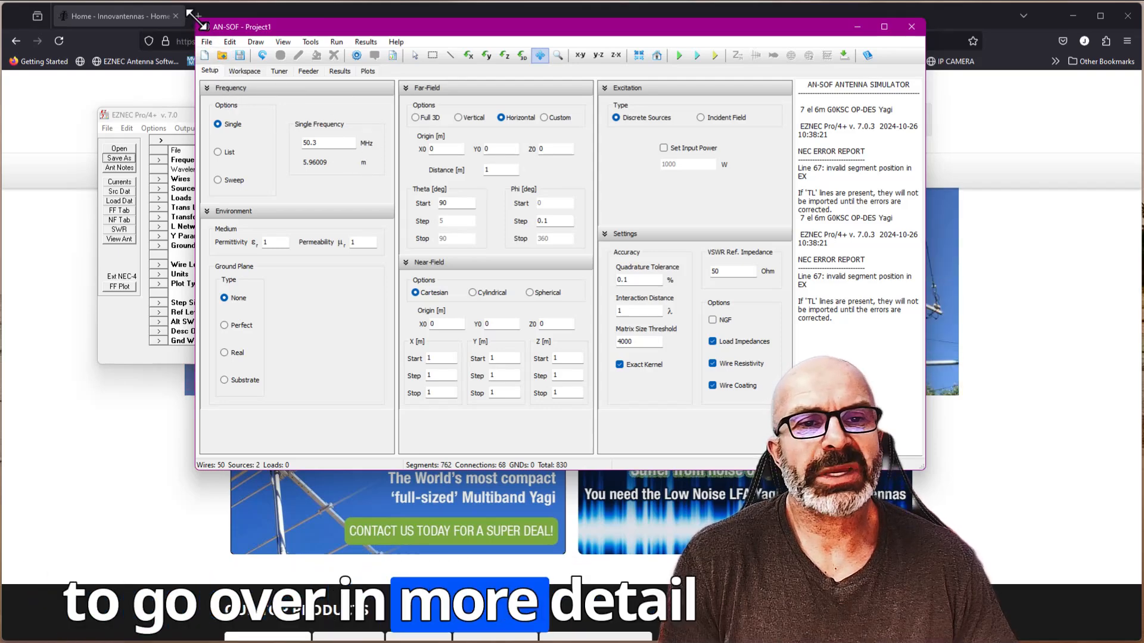
pyautogui.moveTo(188, 12); pyautogui.dragTo(13, 9)
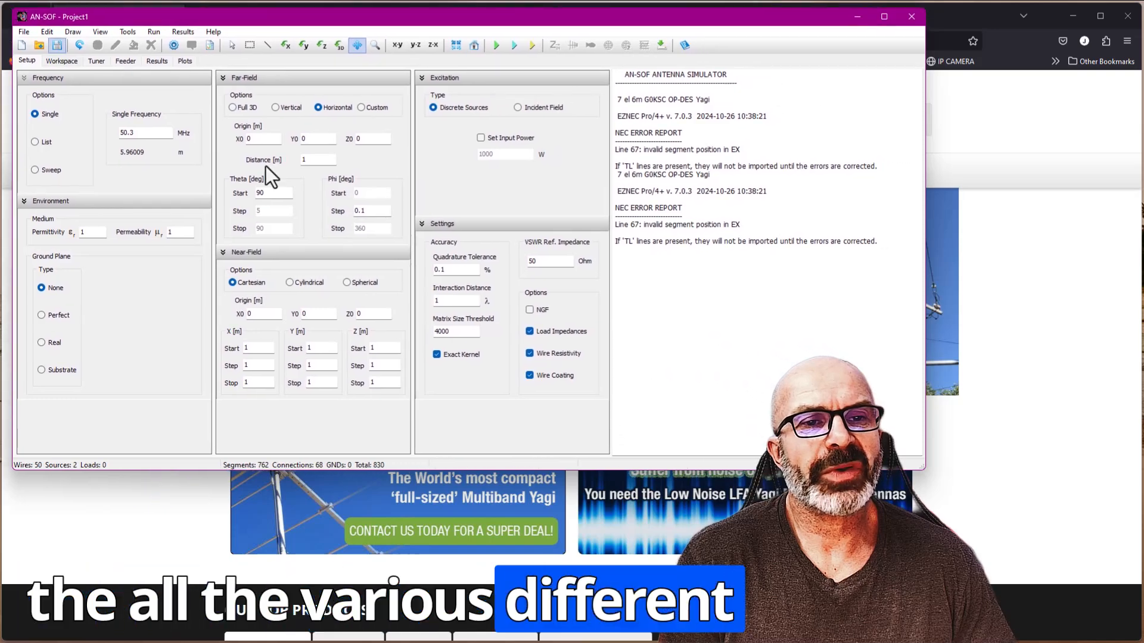
pyautogui.moveTo(924, 470); pyautogui.dragTo(1134, 624)
pyautogui.moveTo(1131, 625)
pyautogui.mouseDown()
pyautogui.moveTo(1092, 600)
pyautogui.moveTo(1132, 639)
pyautogui.mouseUp()
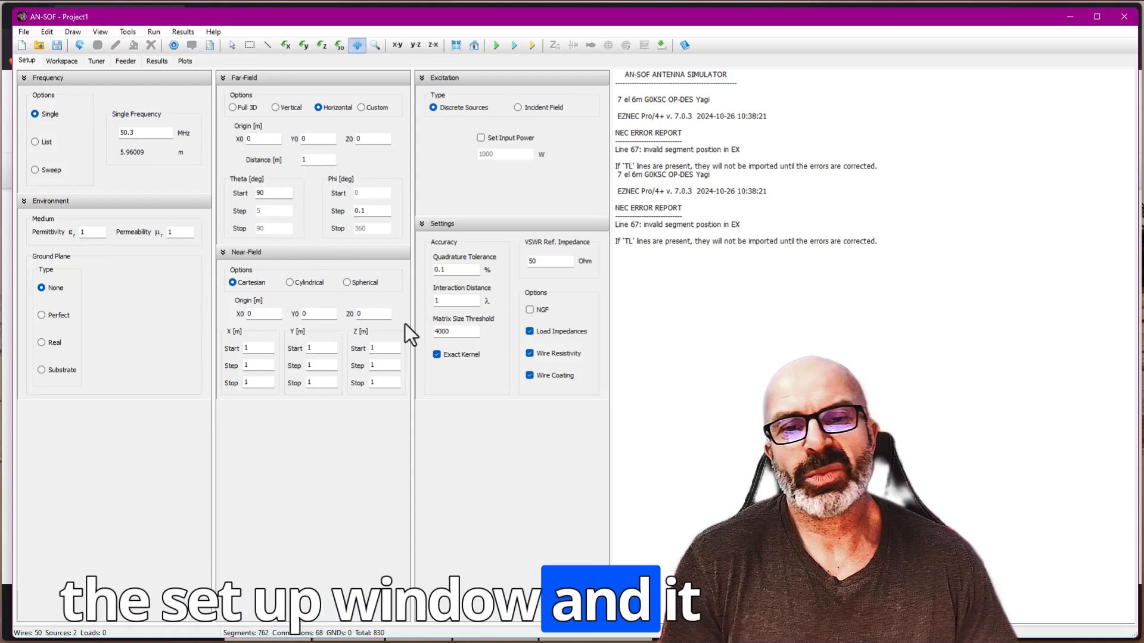
# - Enable the NGF option and define a linear frequency sweep from 50.0 to 50.7 MHz in .2 MHz steps
pyautogui.click(530, 311)
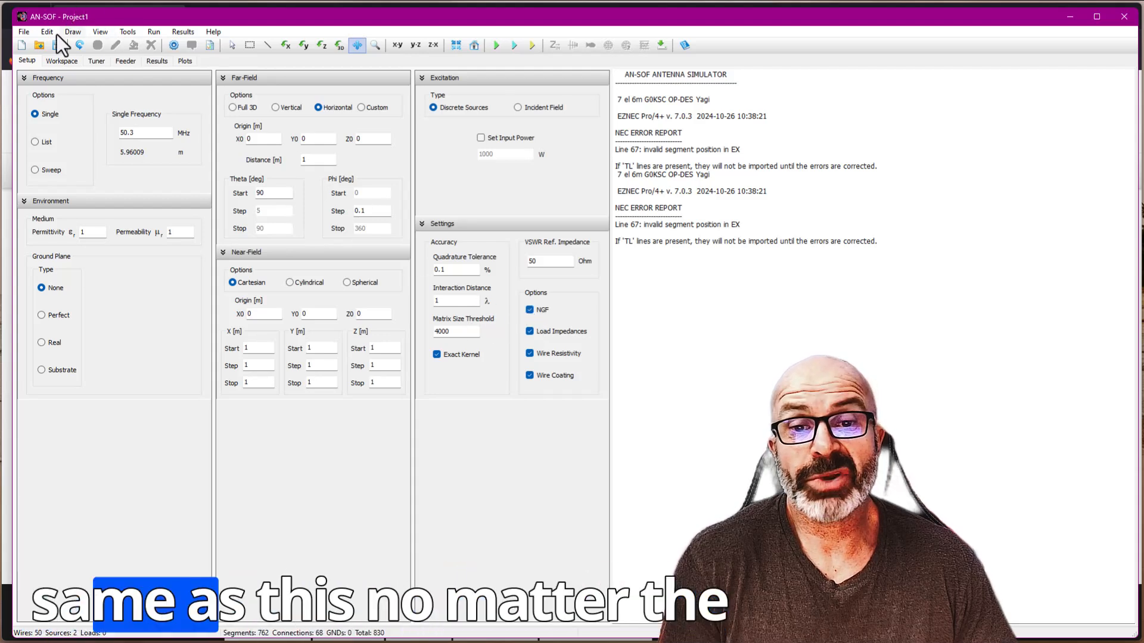
pyautogui.click(35, 170)
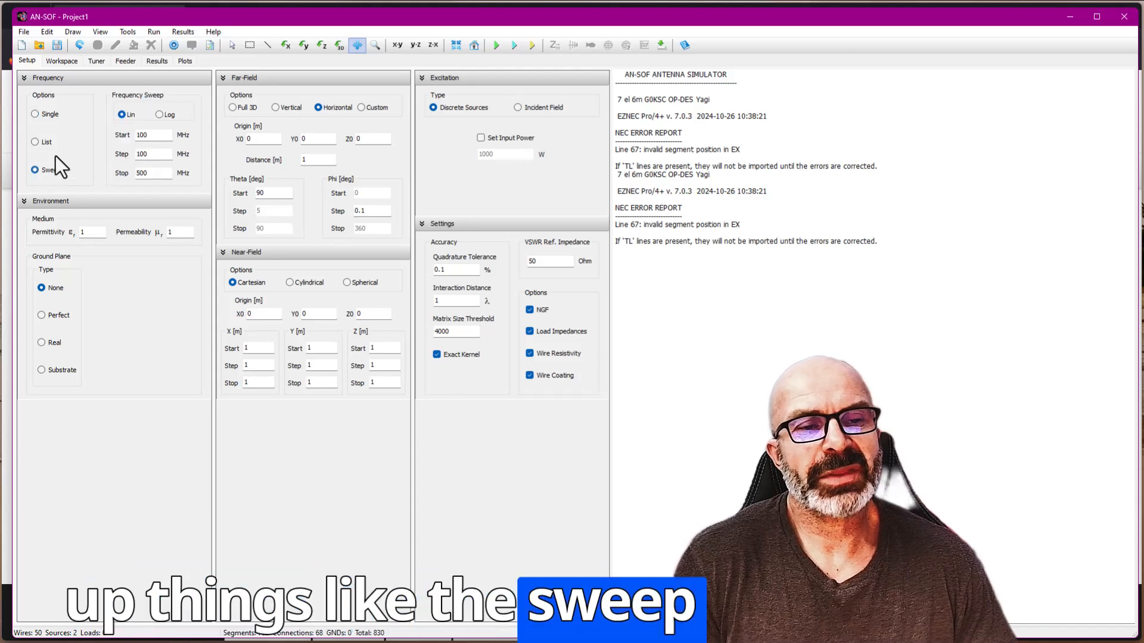
pyautogui.click(38, 116)
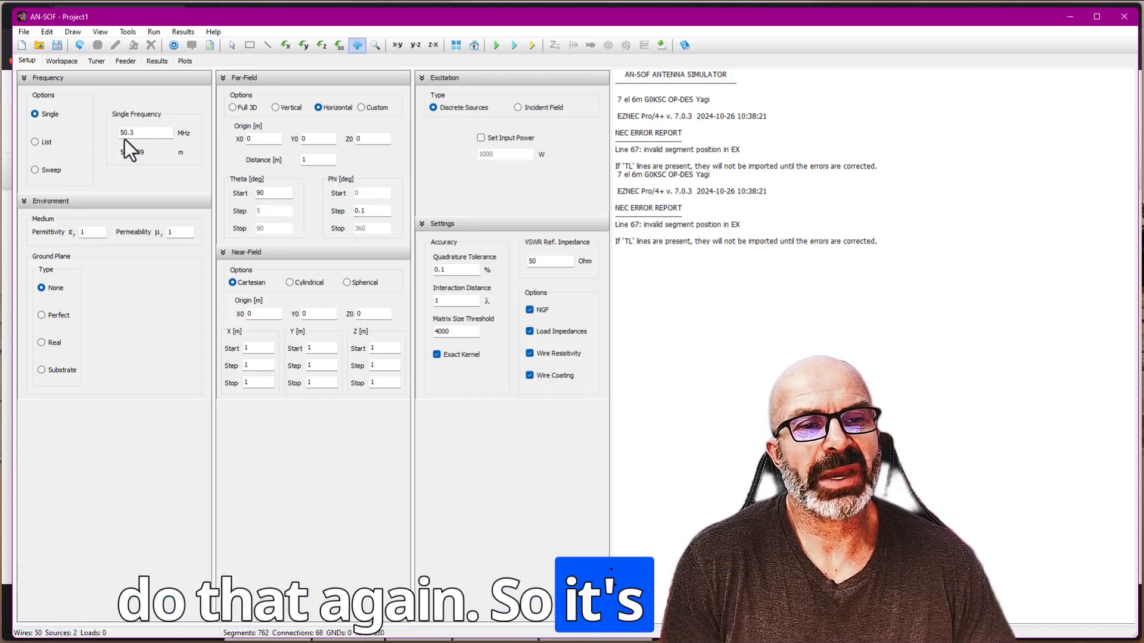
pyautogui.click(36, 171)
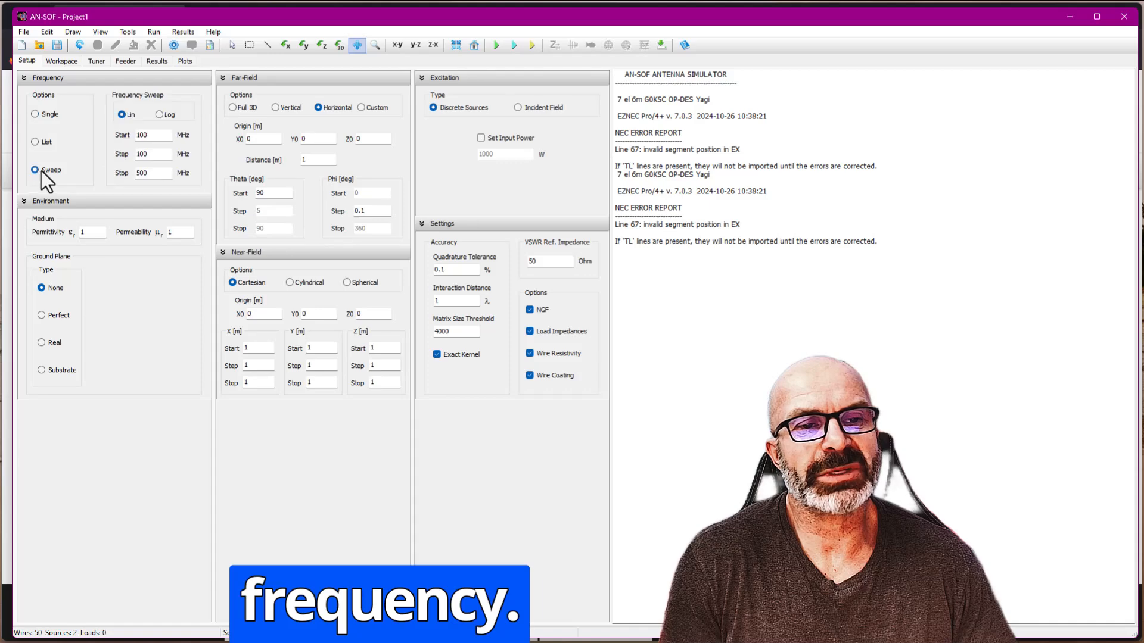
pyautogui.write('50.0')
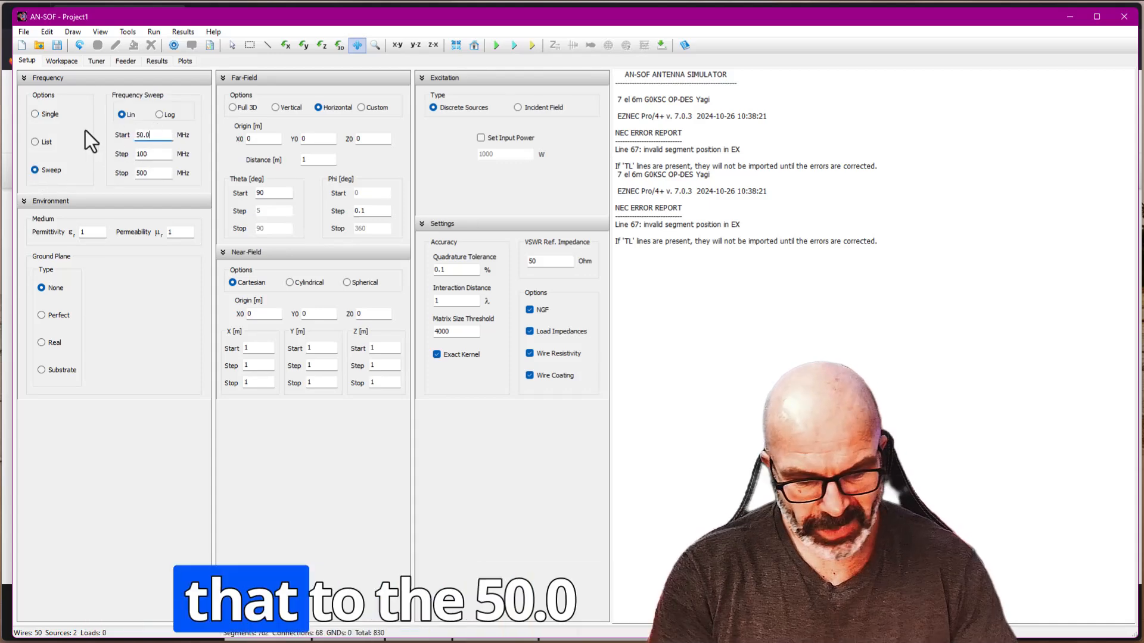
pyautogui.doubleClick(160, 173)
pyautogui.write('50.7')
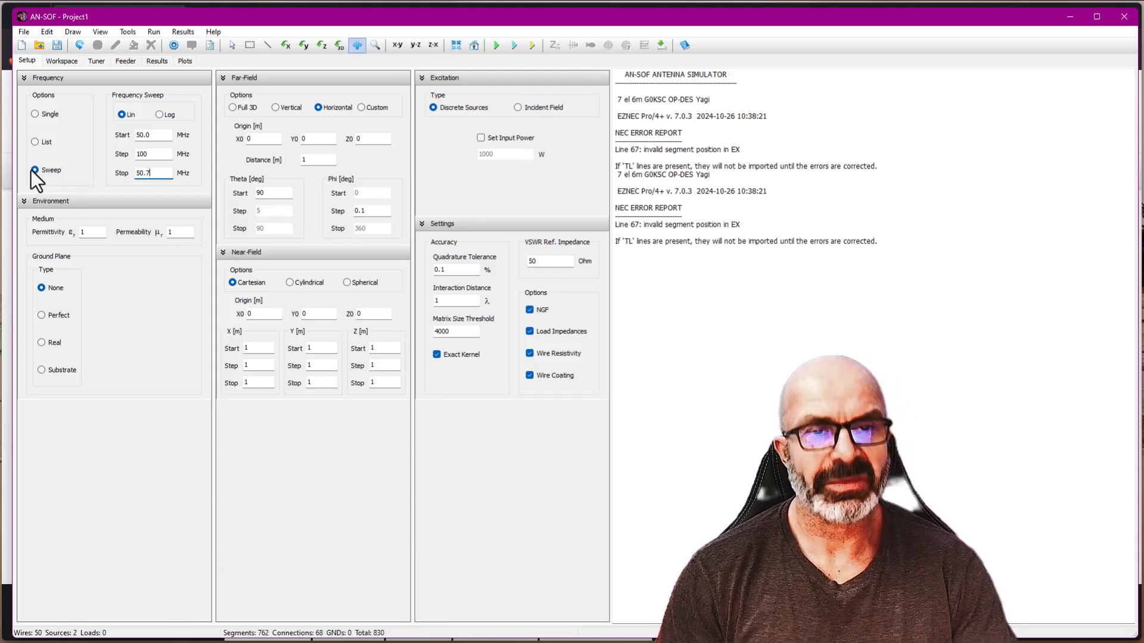
pyautogui.press('BackSpace')
pyautogui.press('BackSpace')
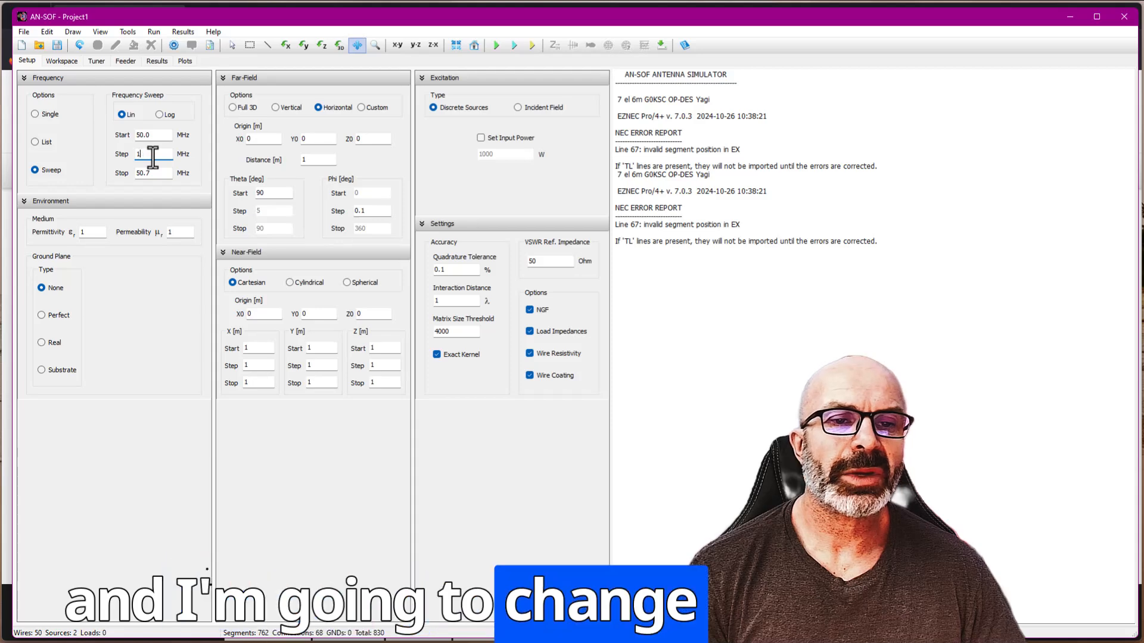
pyautogui.write('.25')
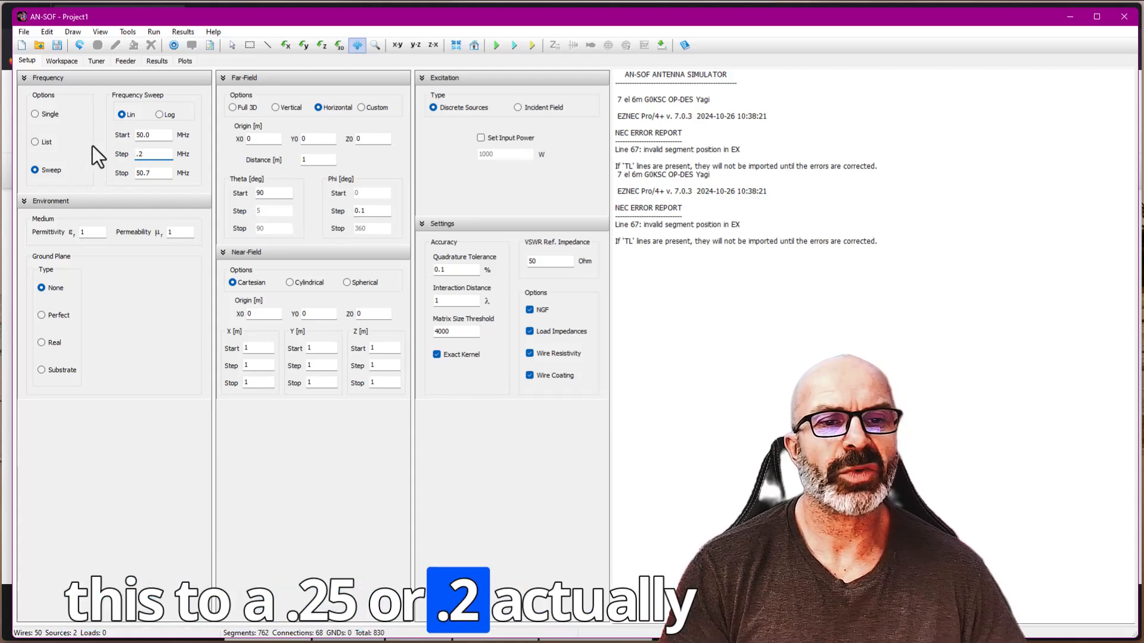
# - Display the antenna model in the x-y plane, run the sweep simulation, and dismiss the error dialog
pyautogui.click(154, 62)
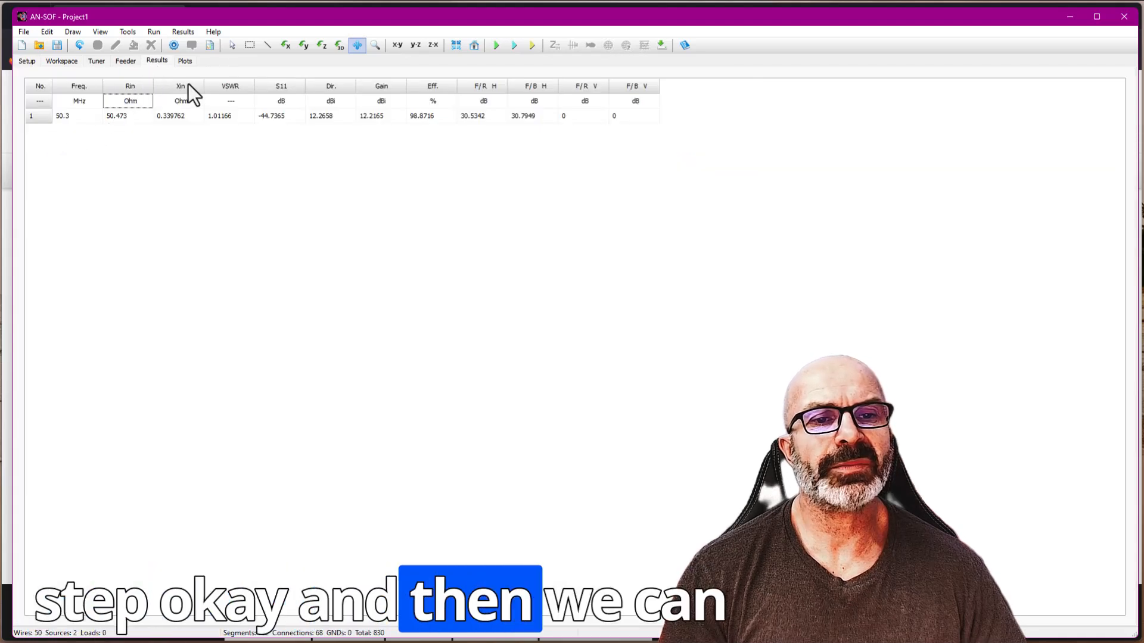
pyautogui.click(62, 62)
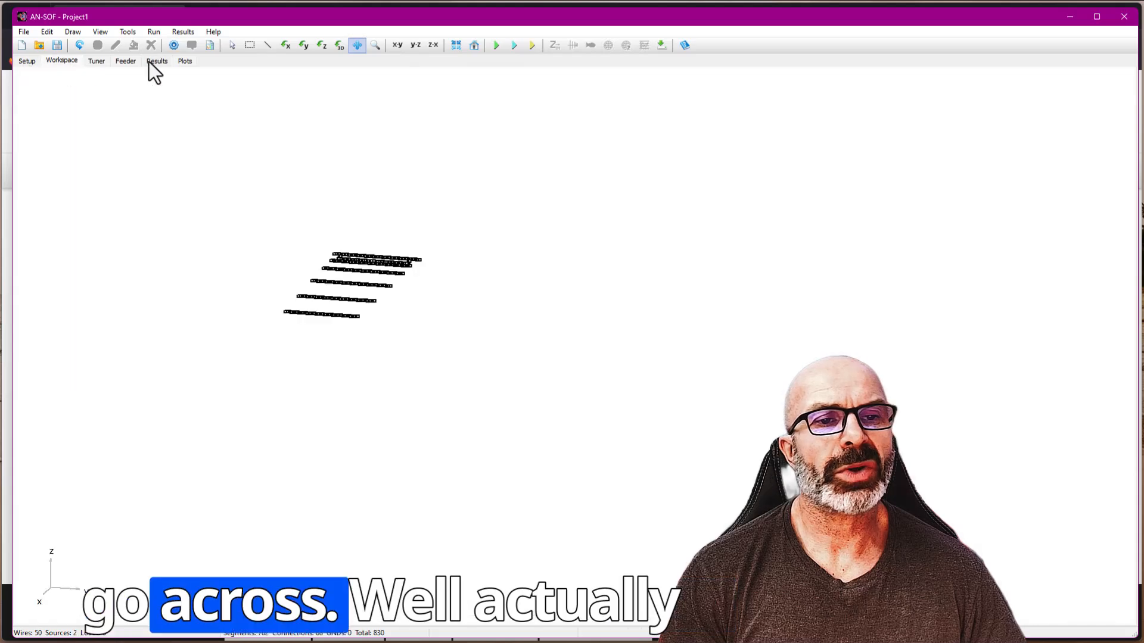
pyautogui.click(397, 45)
pyautogui.scroll(8, 340, 291)
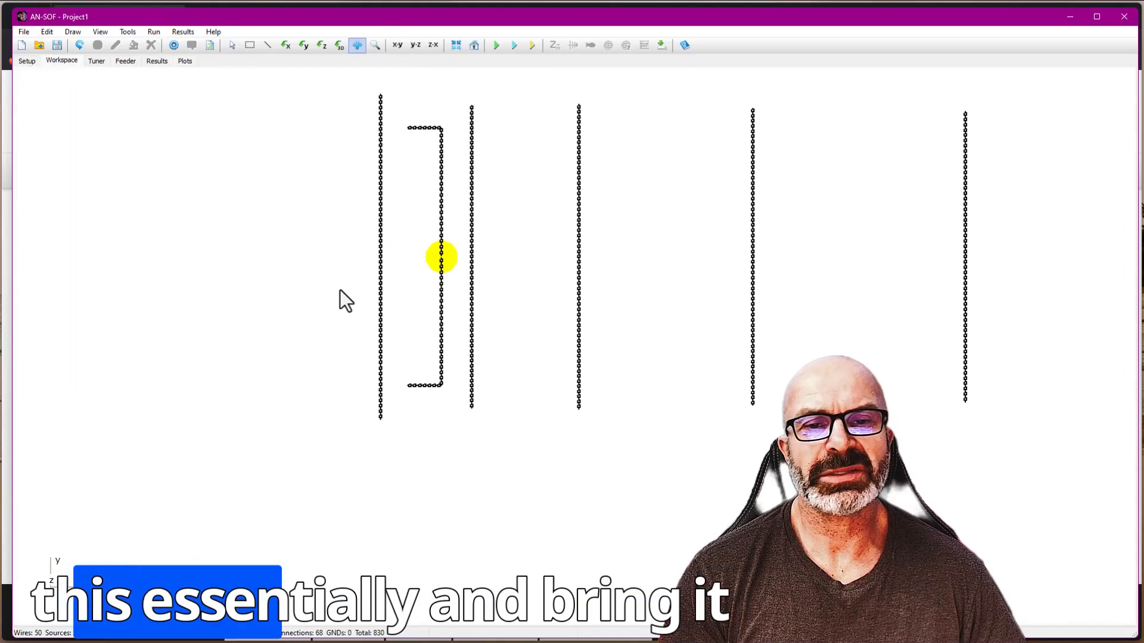
pyautogui.moveTo(726, 361); pyautogui.dragTo(561, 459)
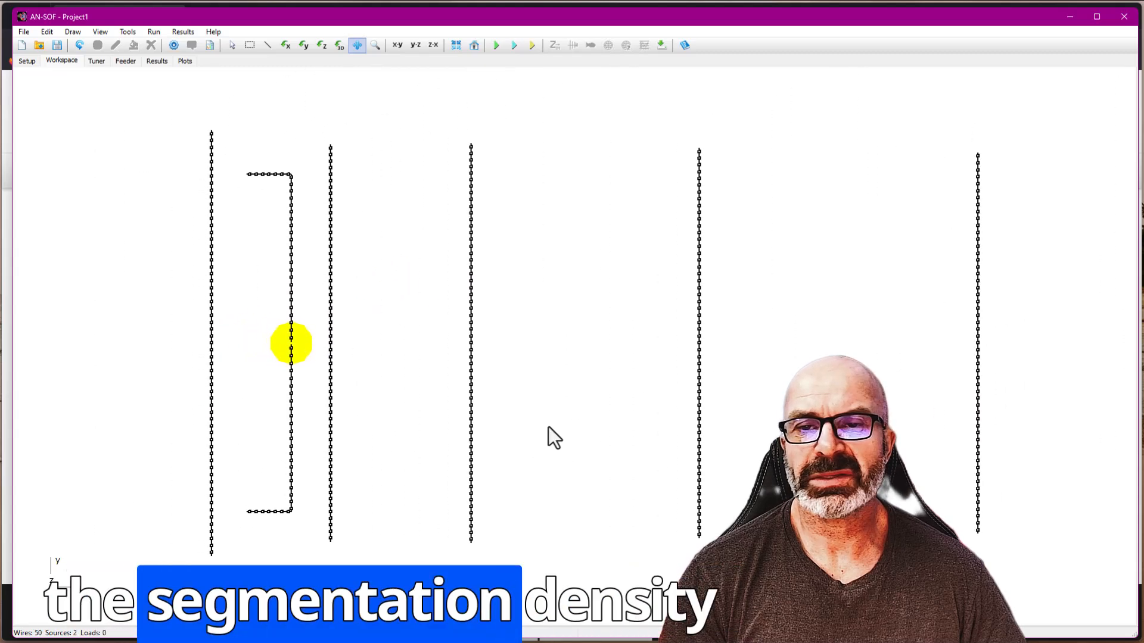
pyautogui.click(494, 47)
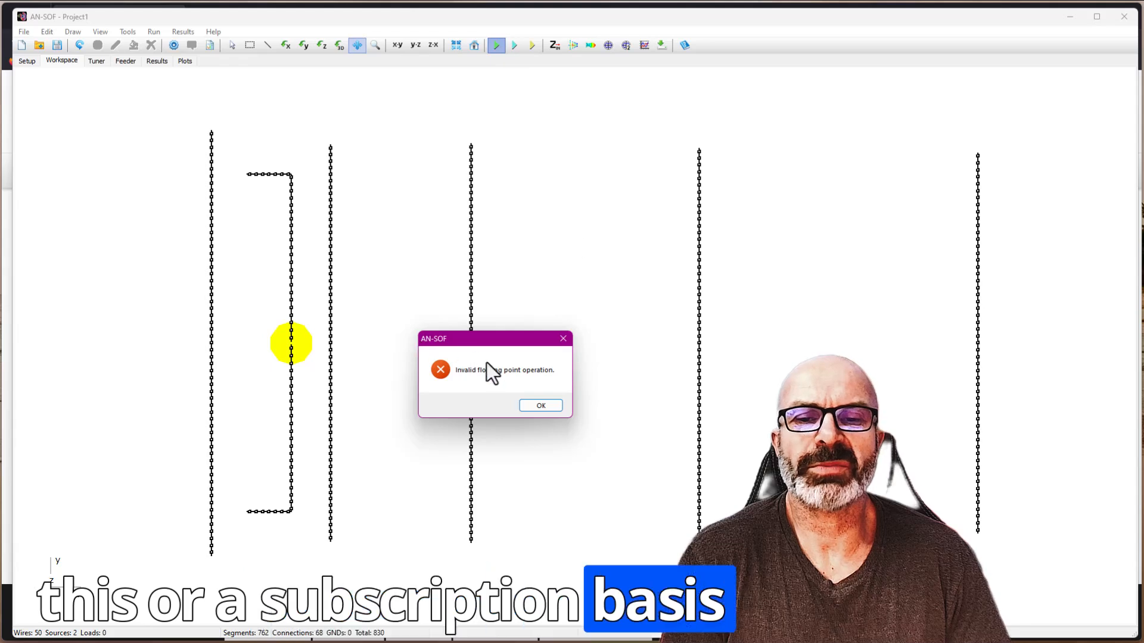
pyautogui.click(524, 407)
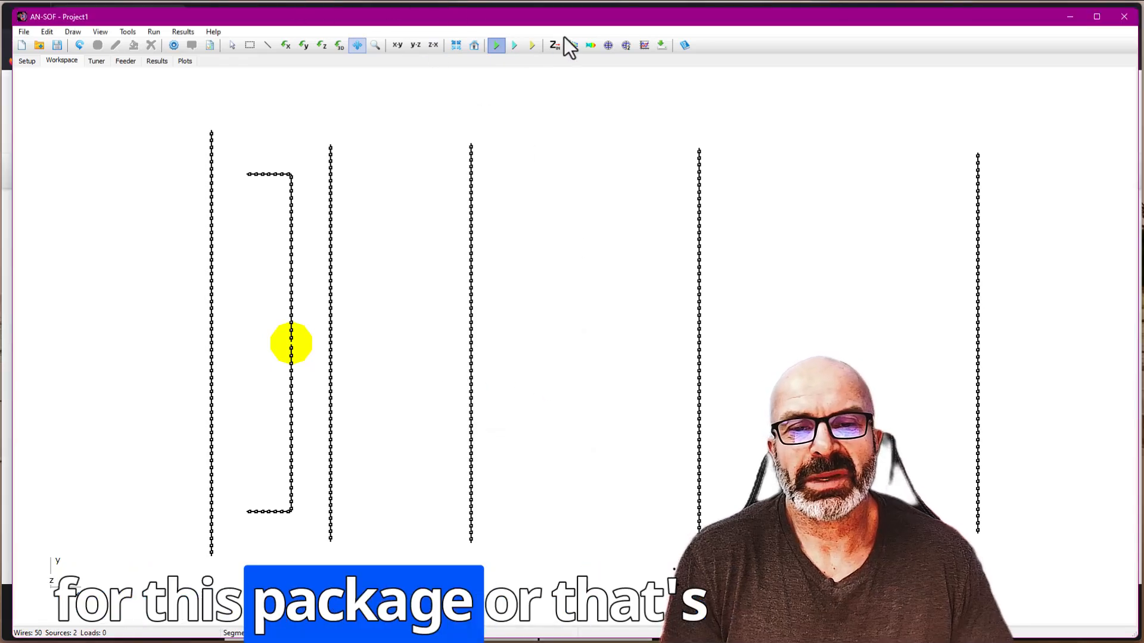
# - Plot the polar radiation pattern slice at 50.4 MHz, and review the sweep's results table and its impedance and VSWR plots
pyautogui.click(609, 44)
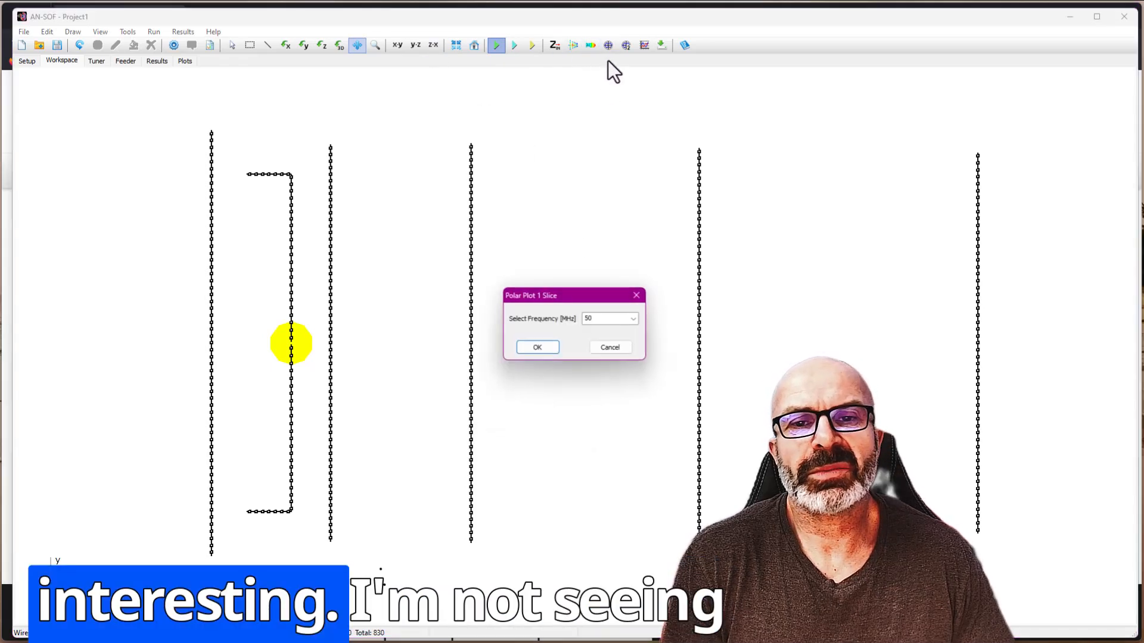
pyautogui.click(633, 321)
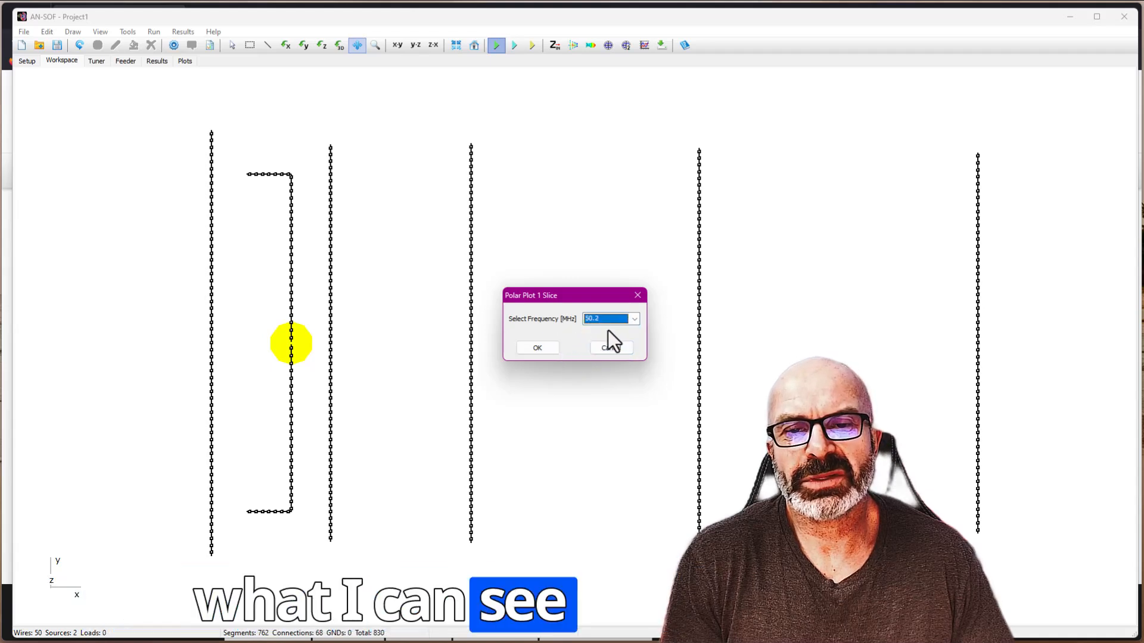
pyautogui.click(634, 319)
pyautogui.click(606, 346)
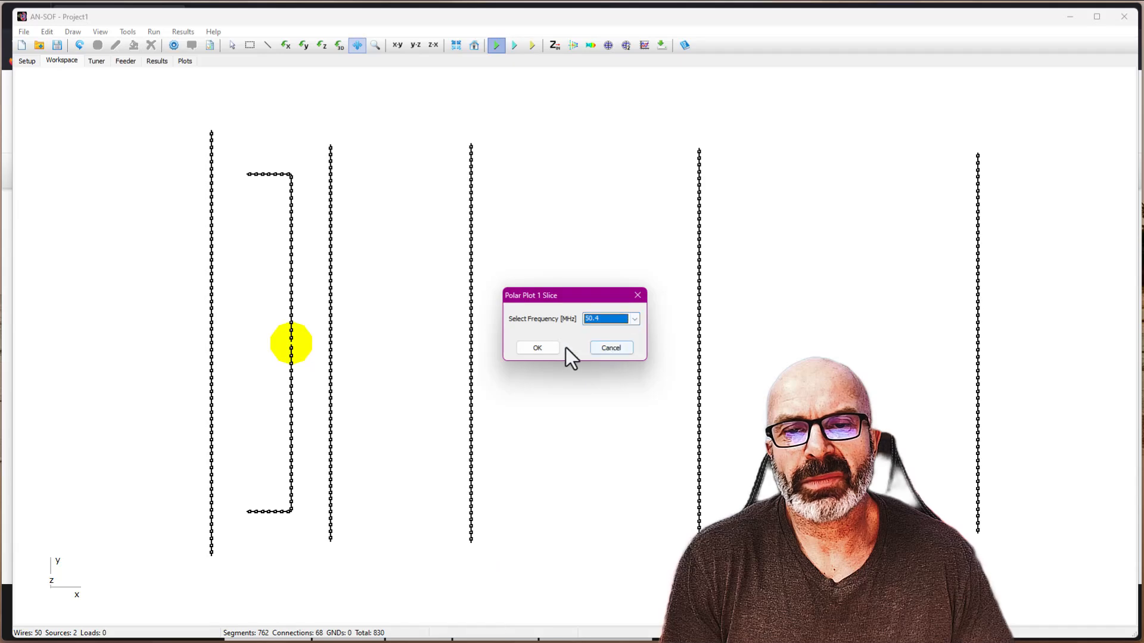
pyautogui.click(545, 348)
pyautogui.click(542, 359)
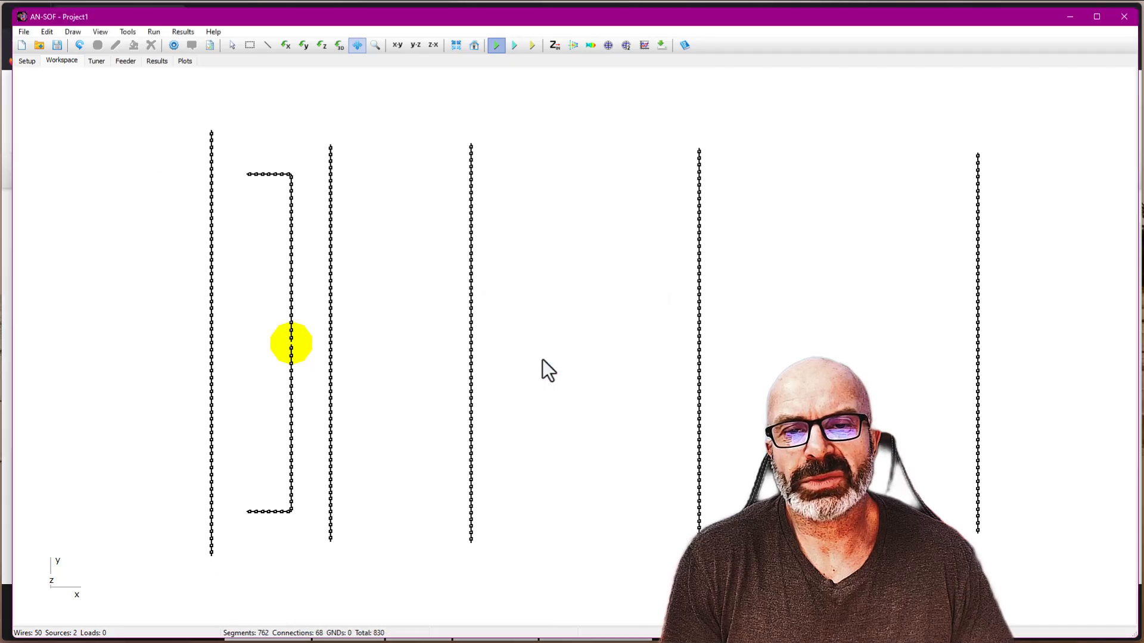
pyautogui.moveTo(3, 188); pyautogui.dragTo(688, 196)
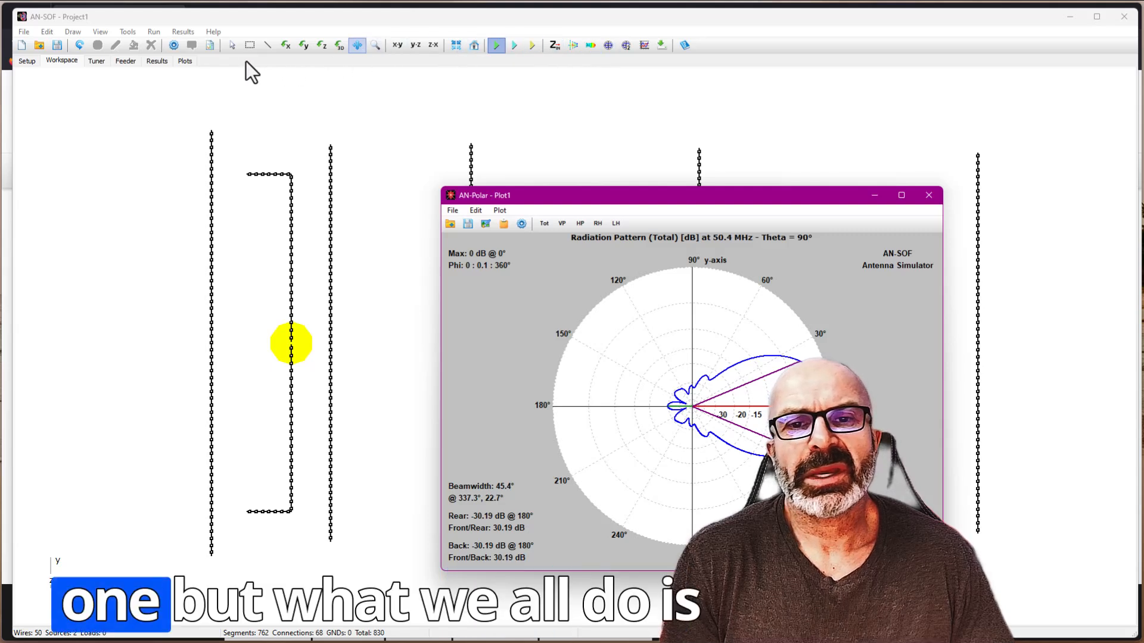
pyautogui.click(158, 61)
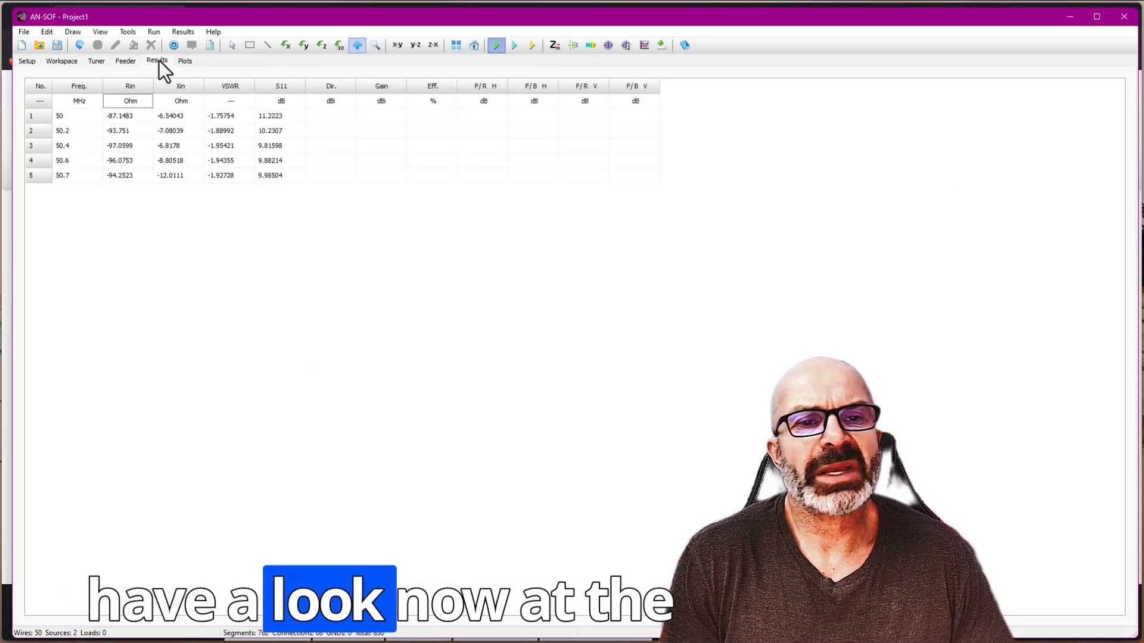
pyautogui.click(185, 61)
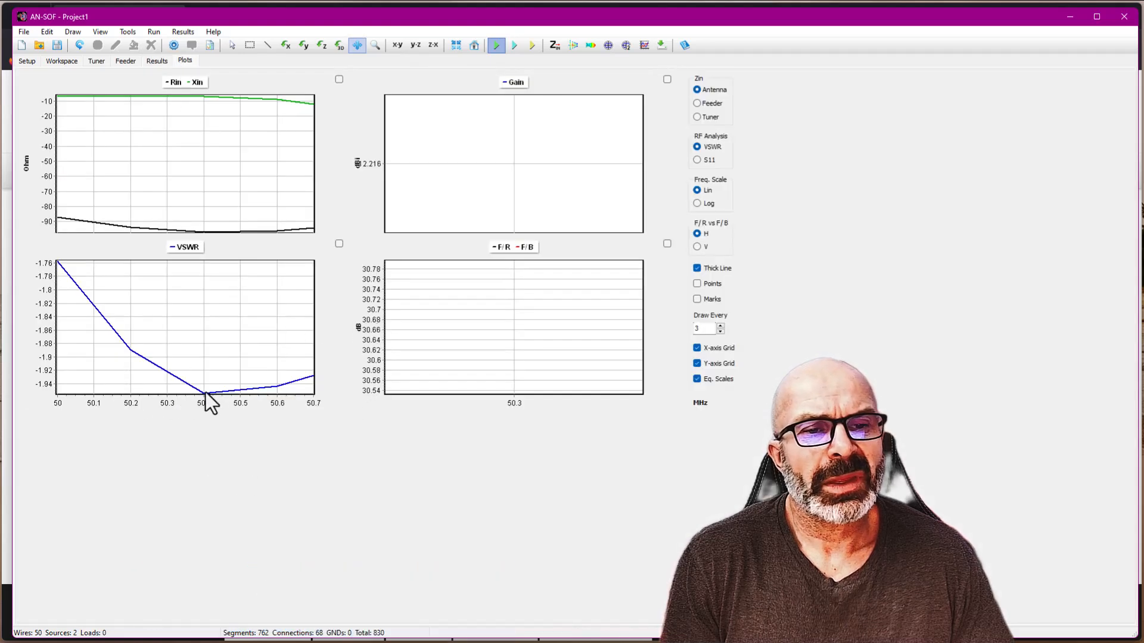
# - Set the frequency sweep step to .1 MHz, rerun the simulation, and display the updated impedance, VSWR and gain plots
pyautogui.click(27, 61)
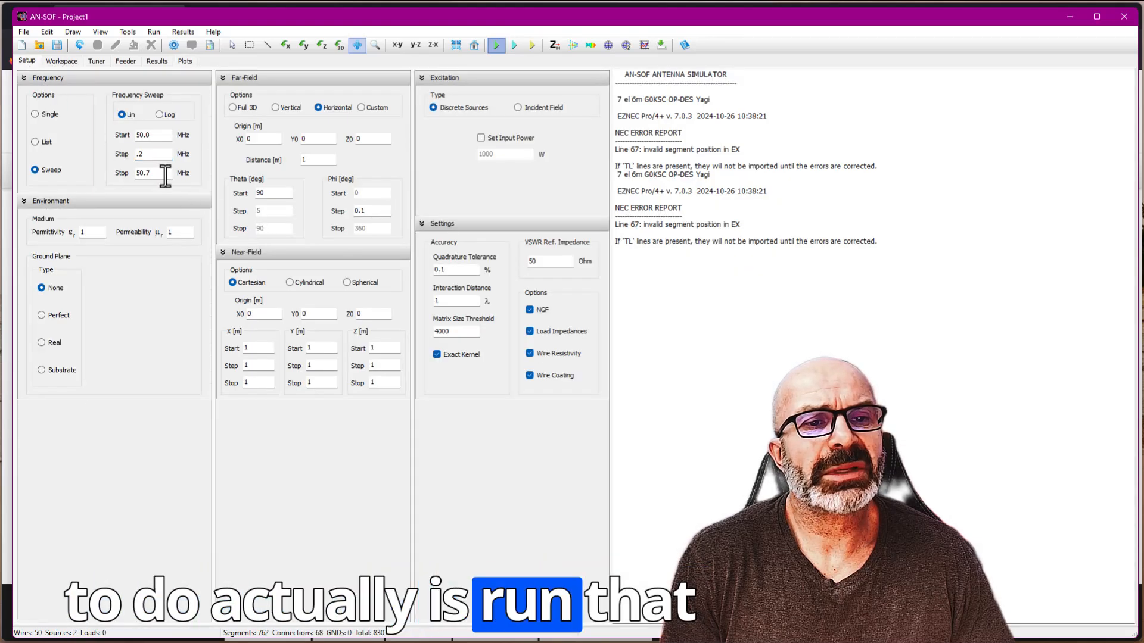
pyautogui.click(150, 154)
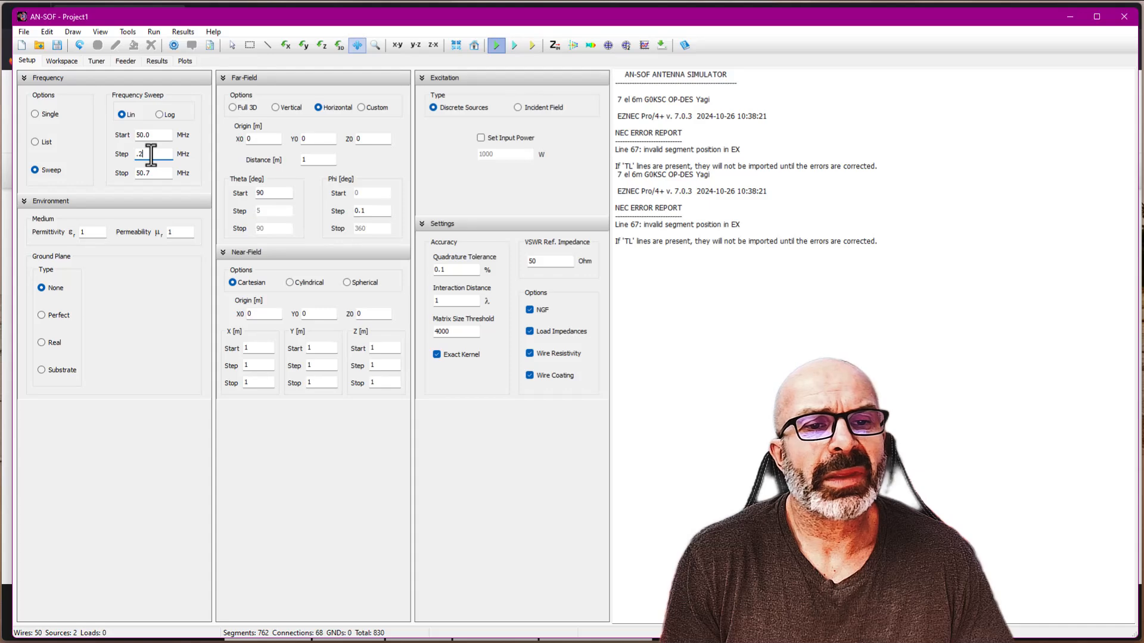
pyautogui.press('BackSpace')
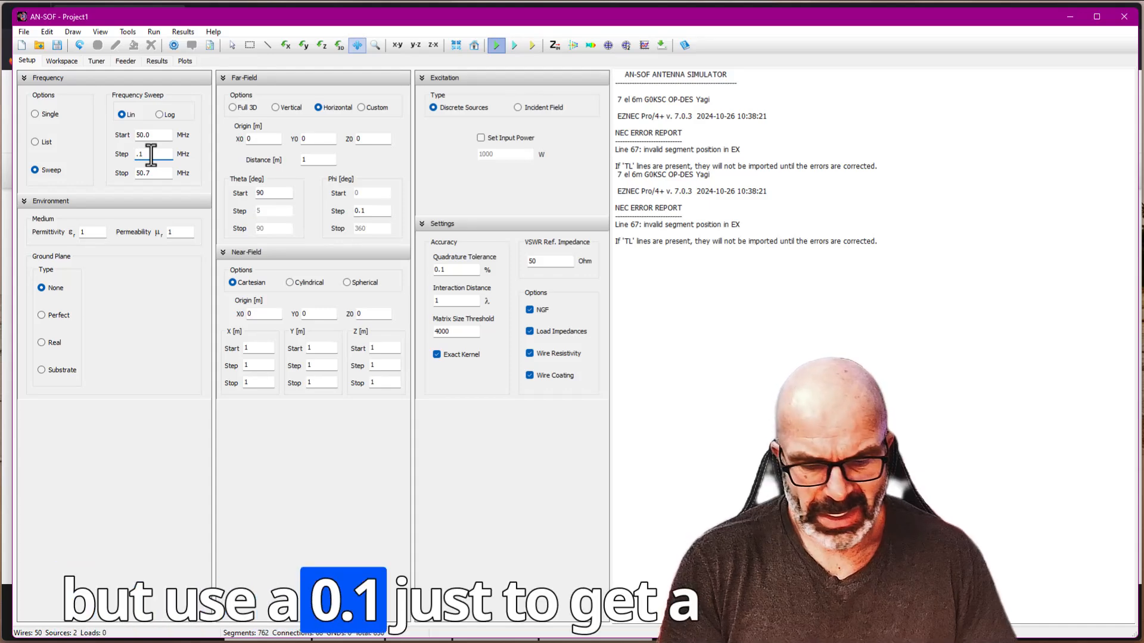
pyautogui.click(496, 47)
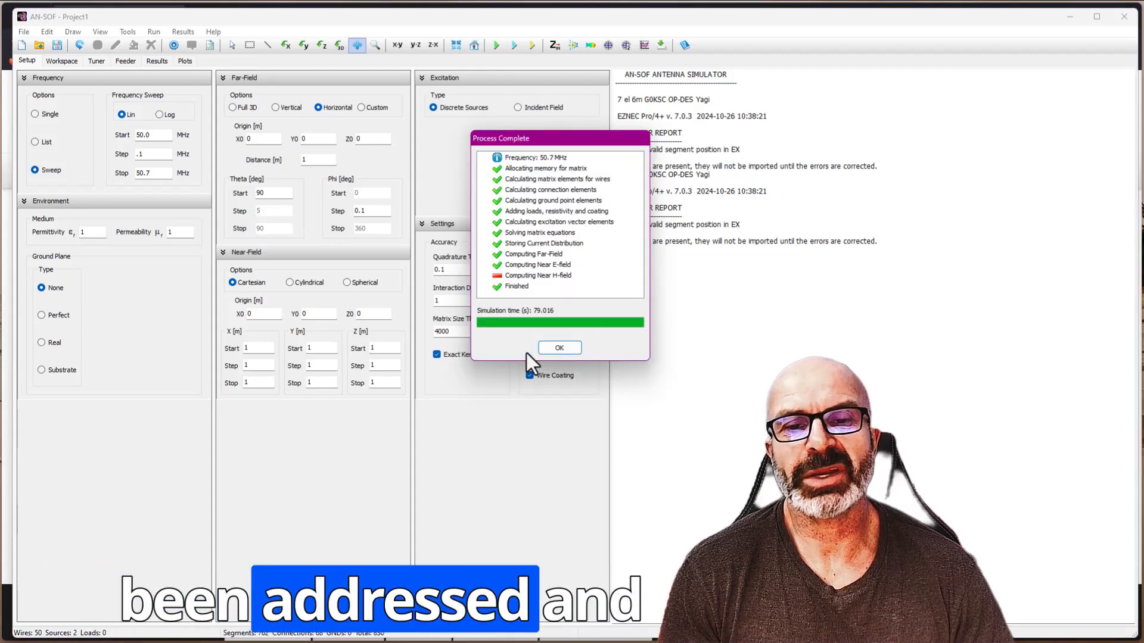
pyautogui.click(560, 351)
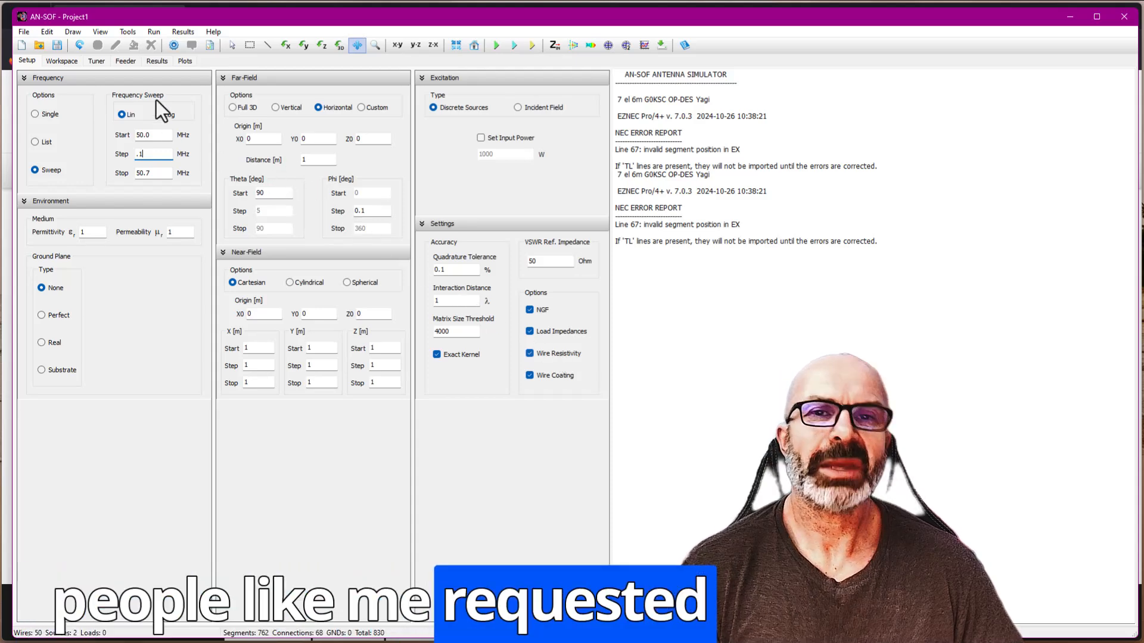
pyautogui.click(185, 60)
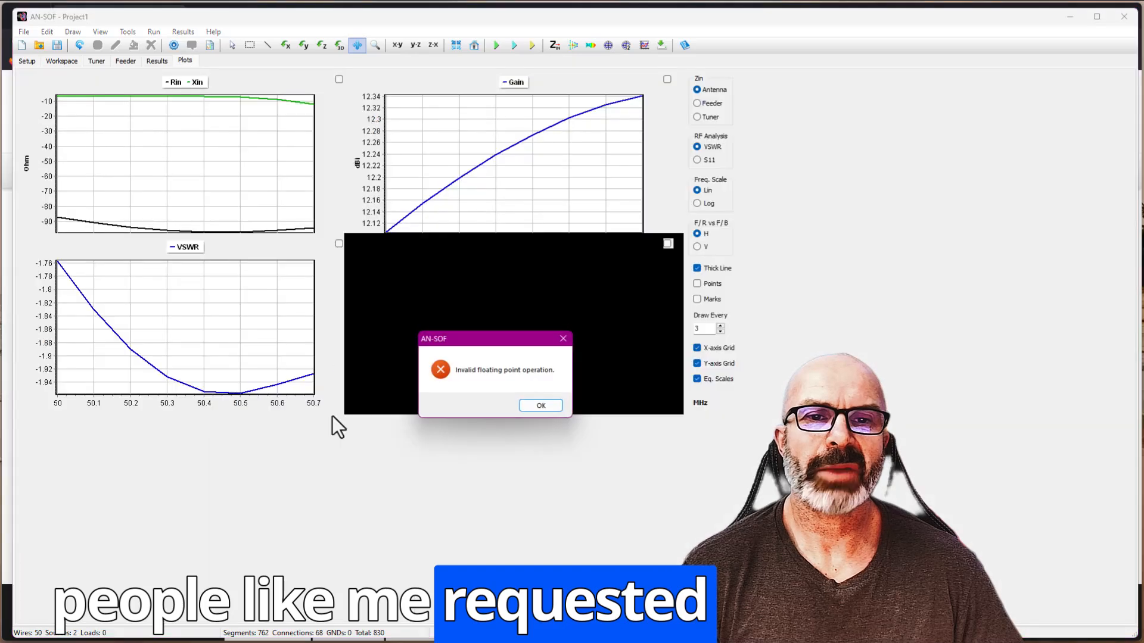
# - Dismiss the error dialog, try to enlarge the F/R and F/B ratio plot, and recheck the setup and plots
pyautogui.click(540, 404)
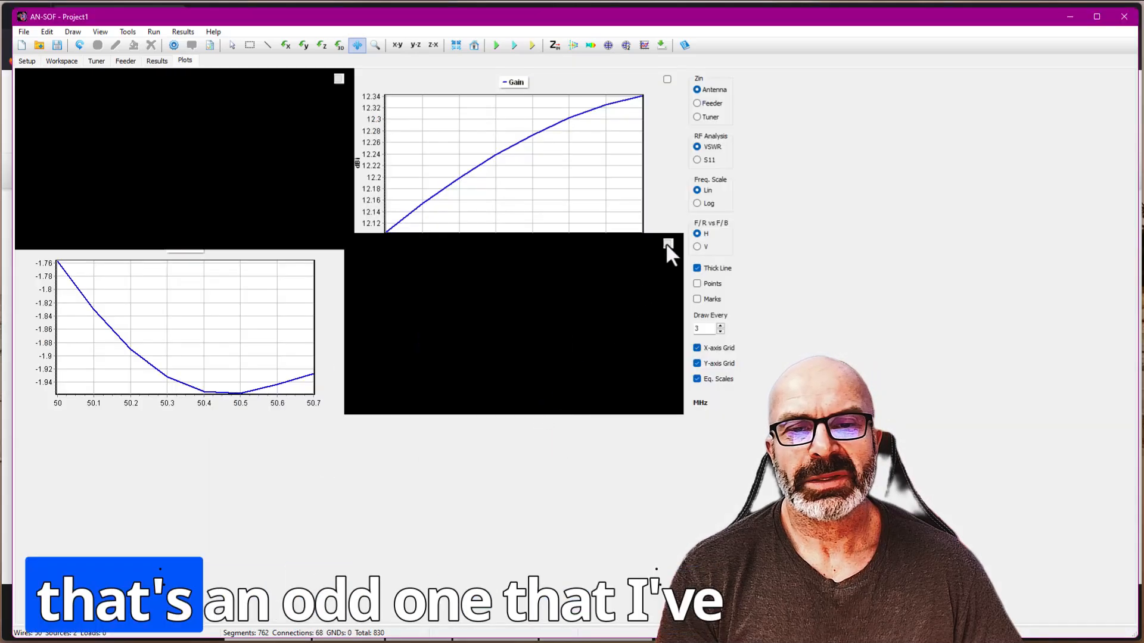
pyautogui.click(668, 244)
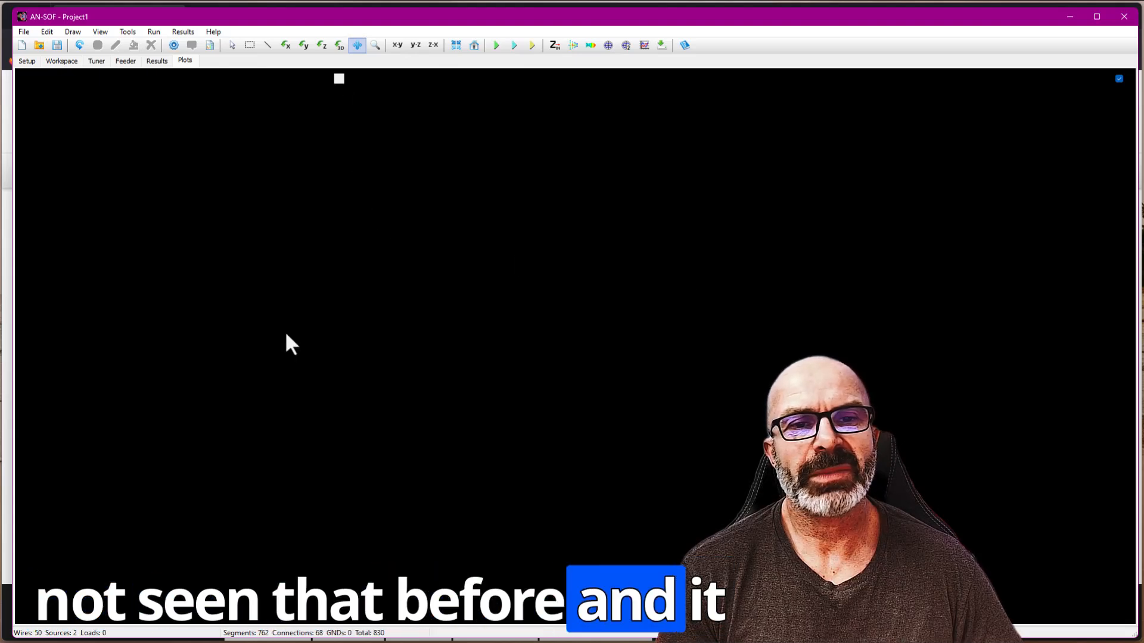
pyautogui.click(26, 61)
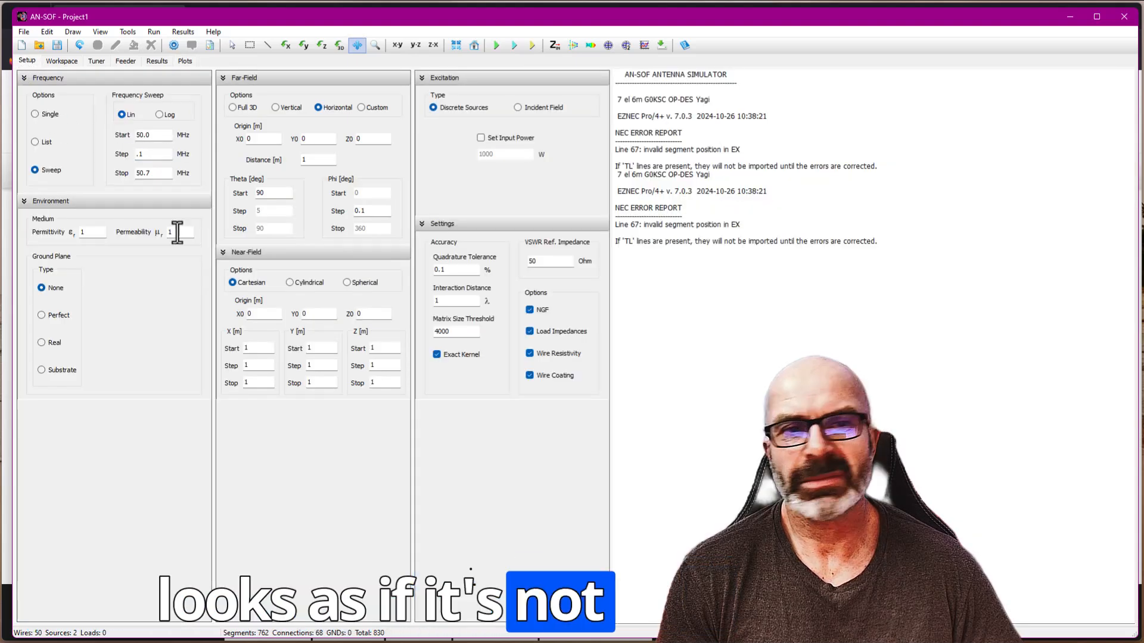
pyautogui.click(182, 60)
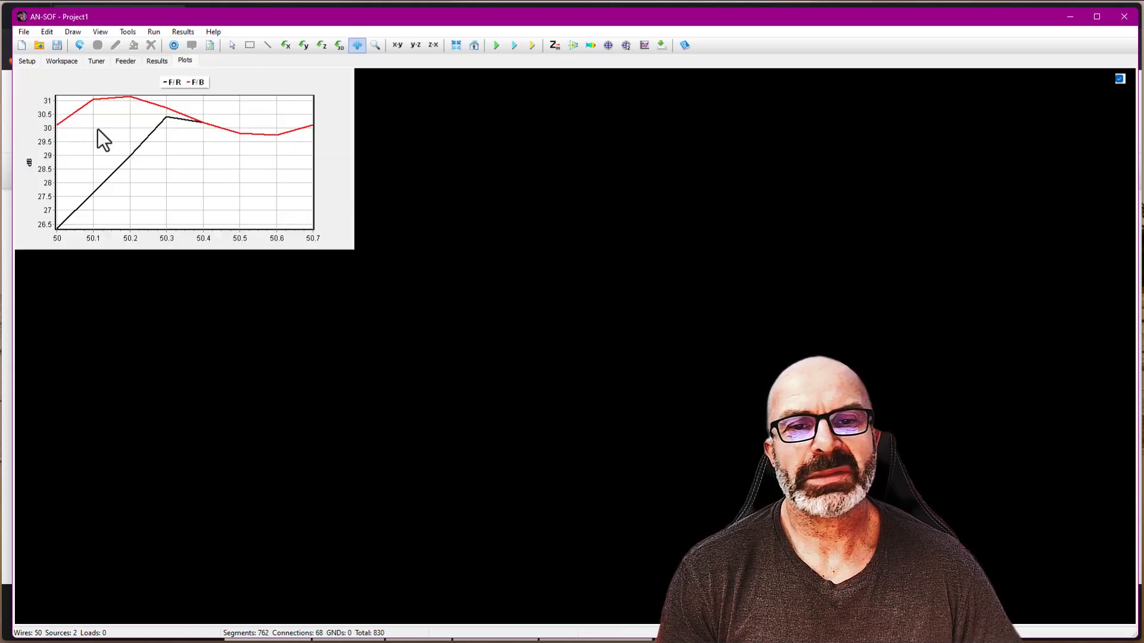
# - Close the project without saving, close the leftover radiation pattern window, and place the fresh AN-SOF window beside EZNEC
pyautogui.click(1124, 16)
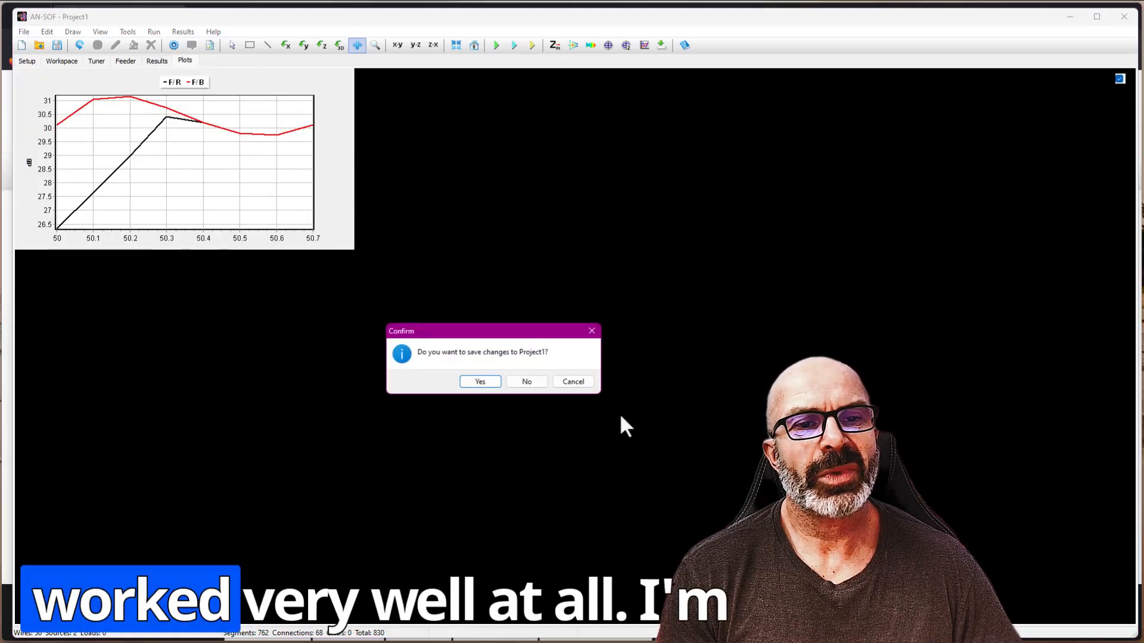
pyautogui.click(517, 379)
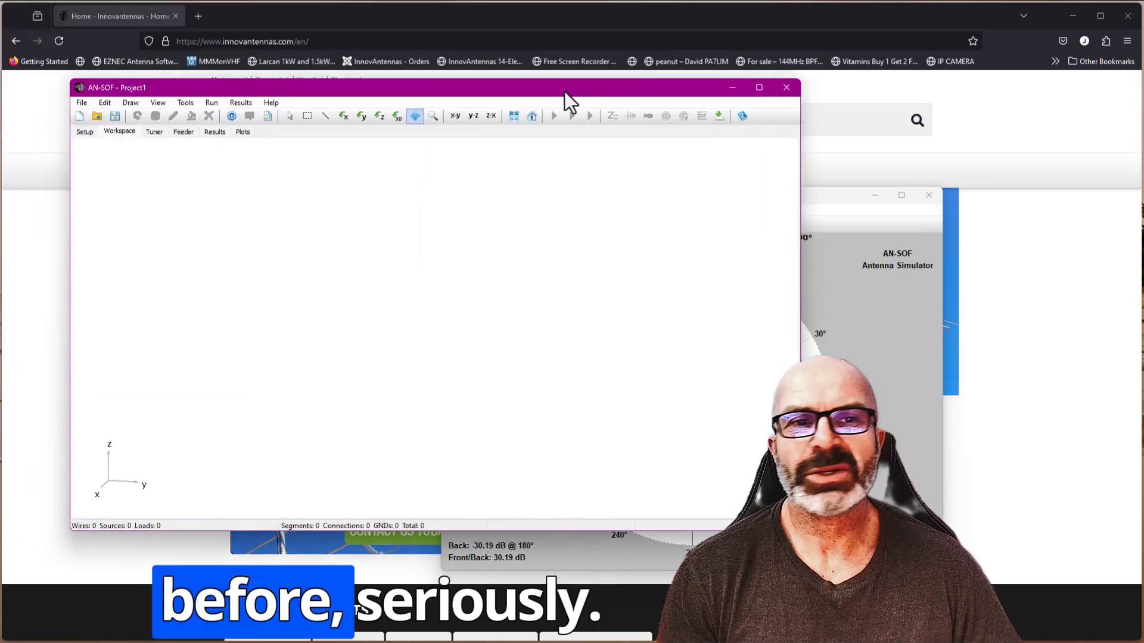
pyautogui.click(929, 197)
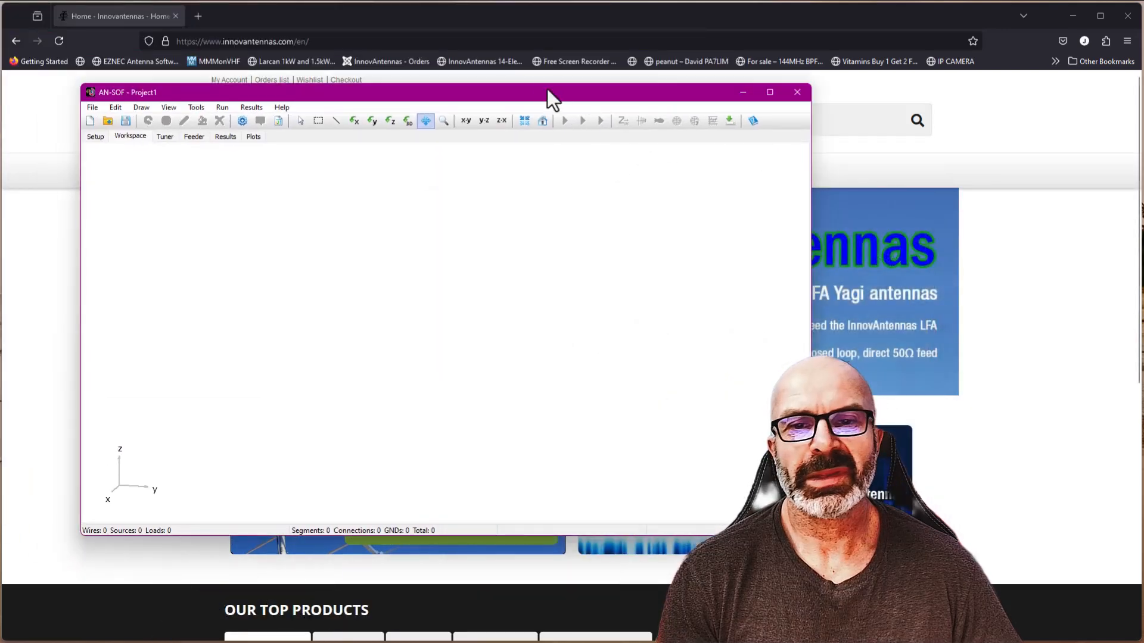
pyautogui.moveTo(541, 91); pyautogui.dragTo(765, 119)
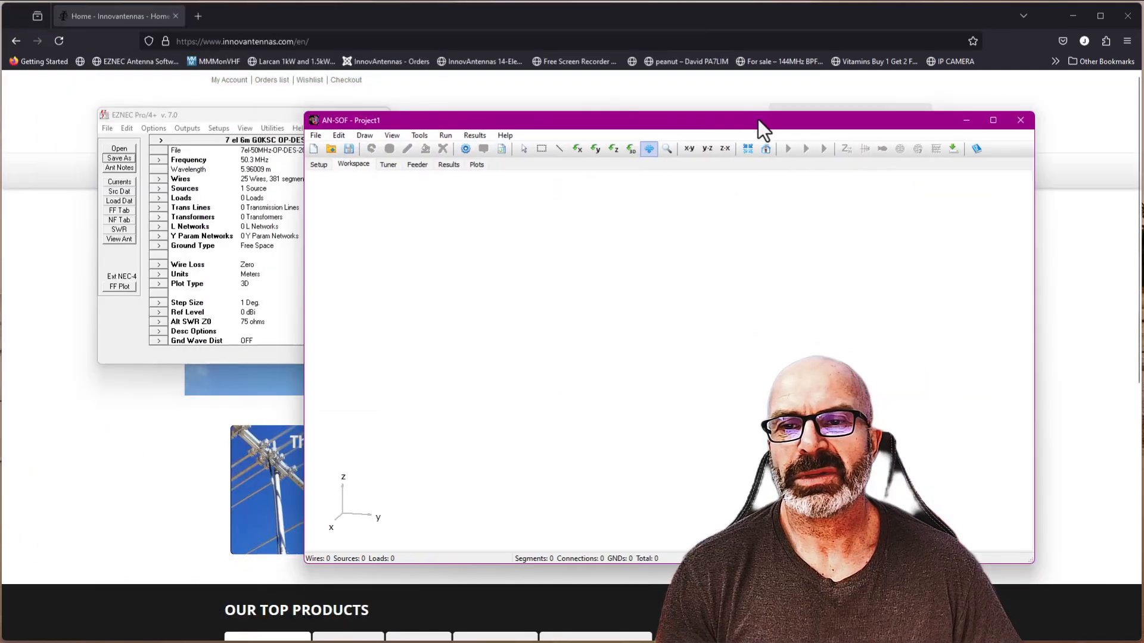
# - Import the antenna's wires from the NEC file on the Desktop and dismiss the import error dialog
pyautogui.click(311, 136)
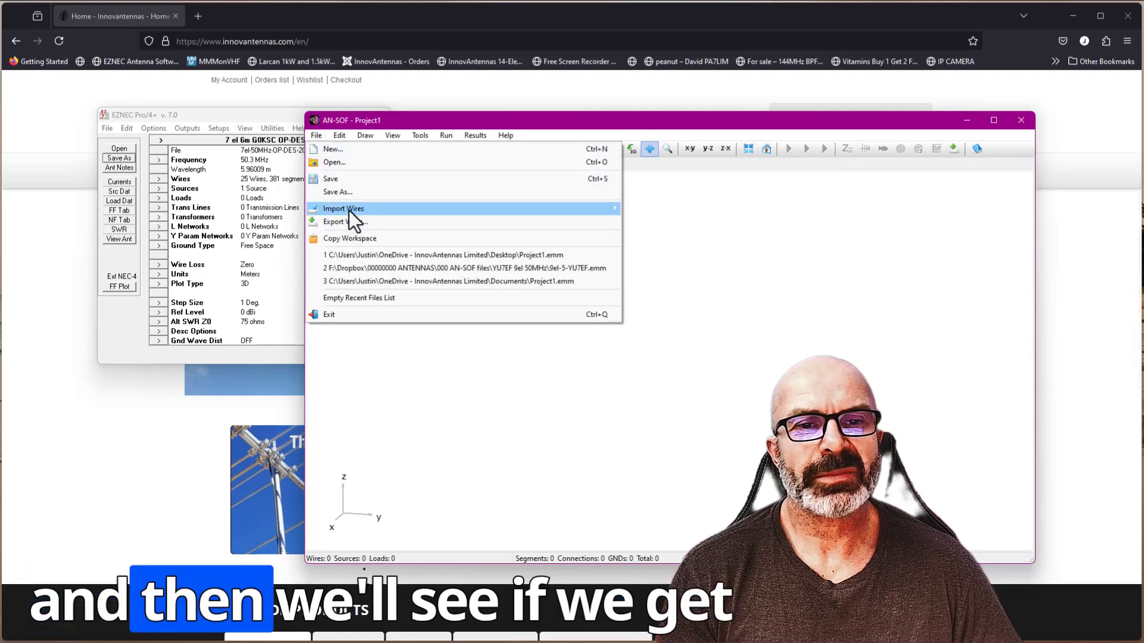
pyautogui.moveTo(348, 209)
pyautogui.click(621, 226)
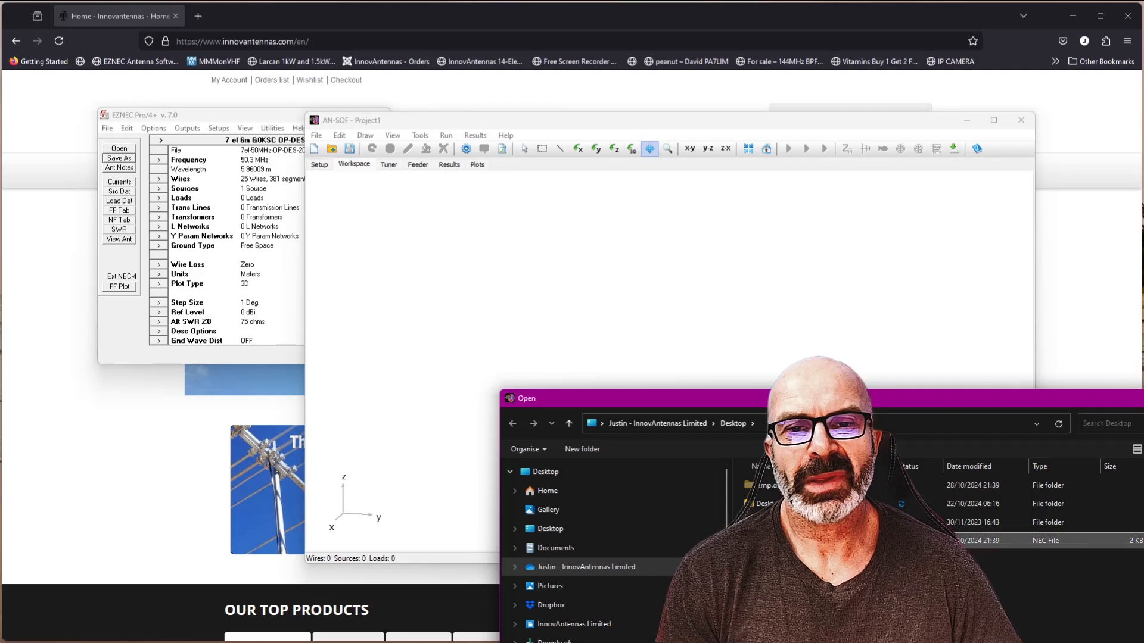
pyautogui.doubleClick(798, 541)
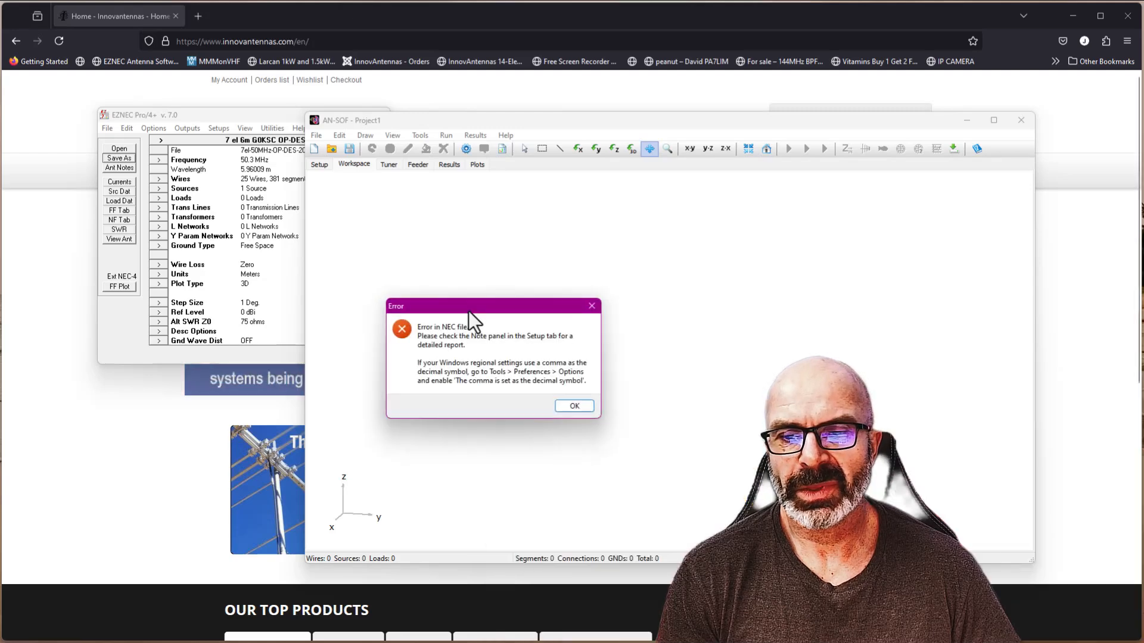
pyautogui.click(573, 406)
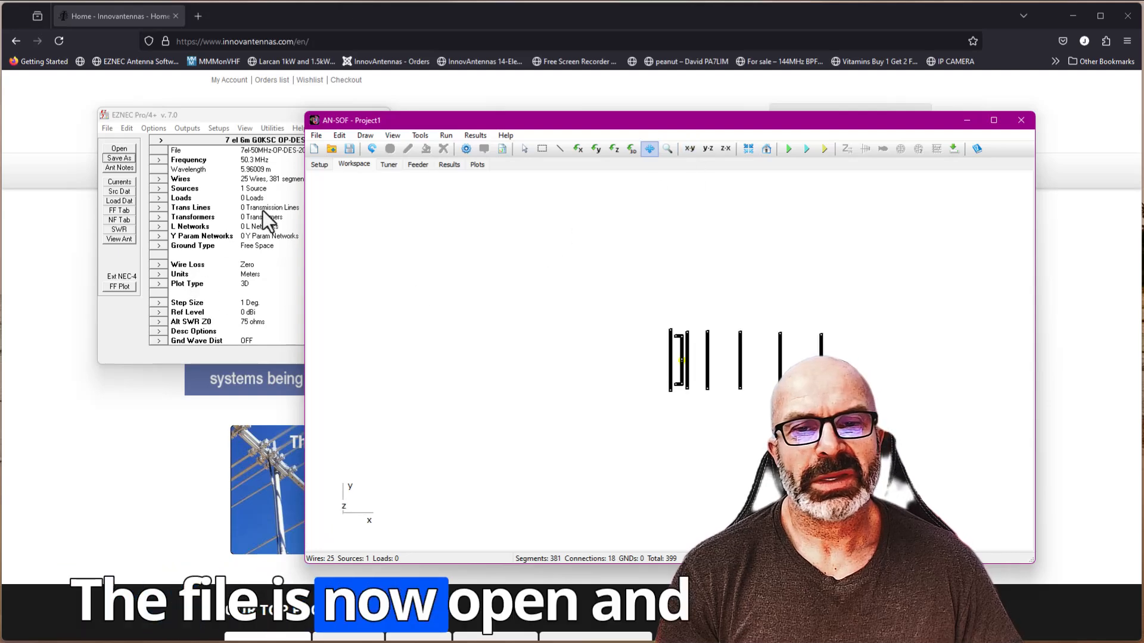
# - Define a linear frequency sweep from 50.0 to 50.7 MHz in .05 MHz steps and run the simulation
pyautogui.click(320, 165)
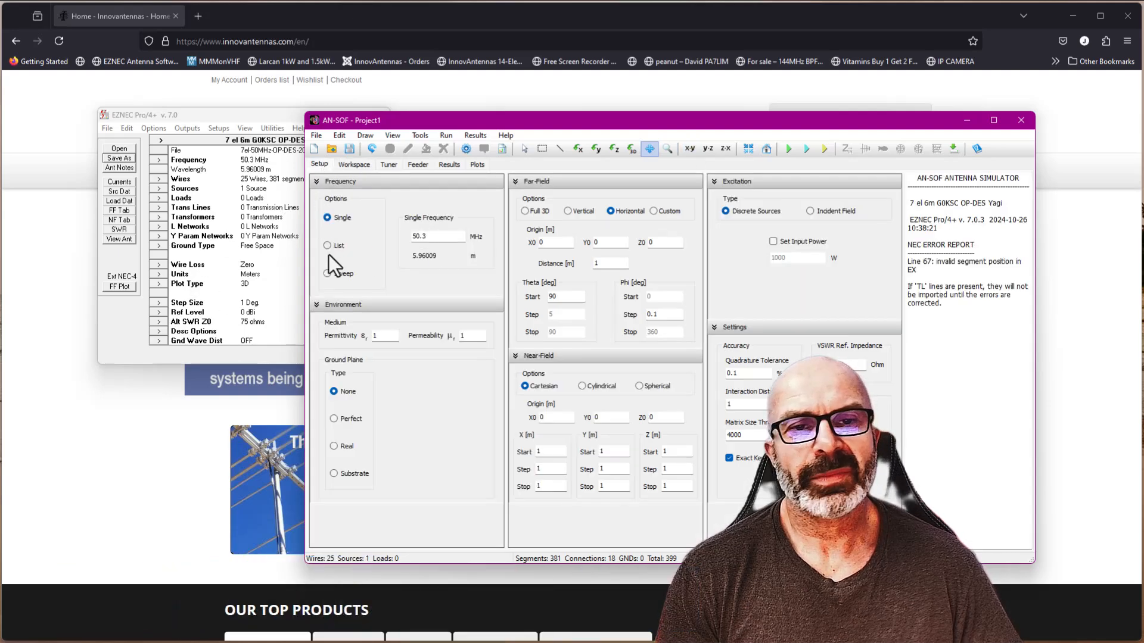
pyautogui.click(327, 274)
pyautogui.doubleClick(439, 238)
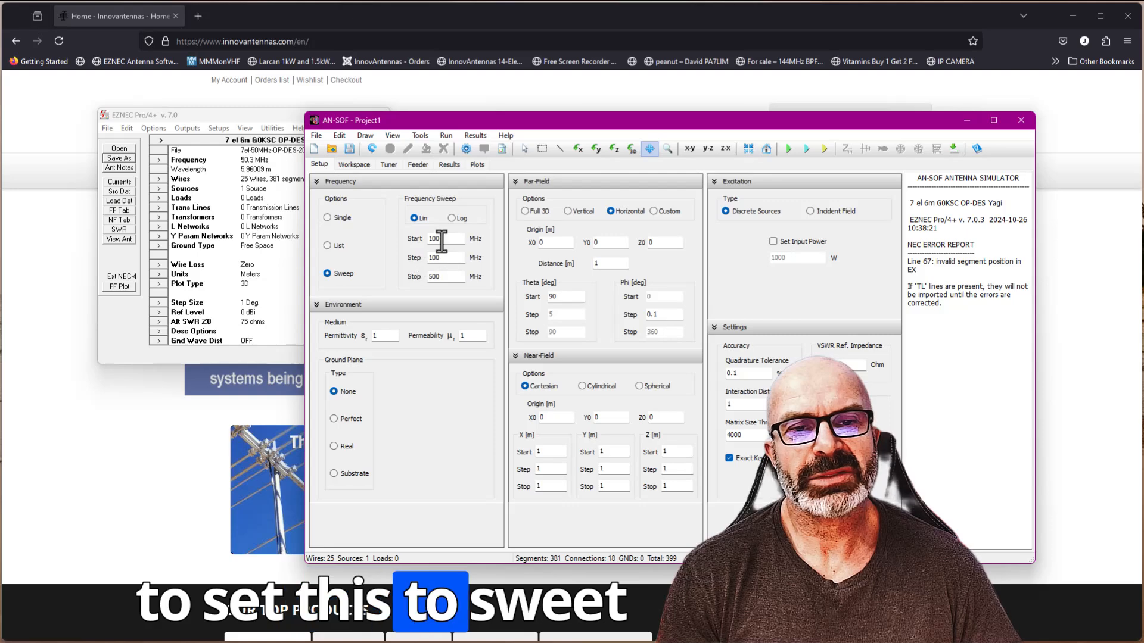
pyautogui.write('50.0')
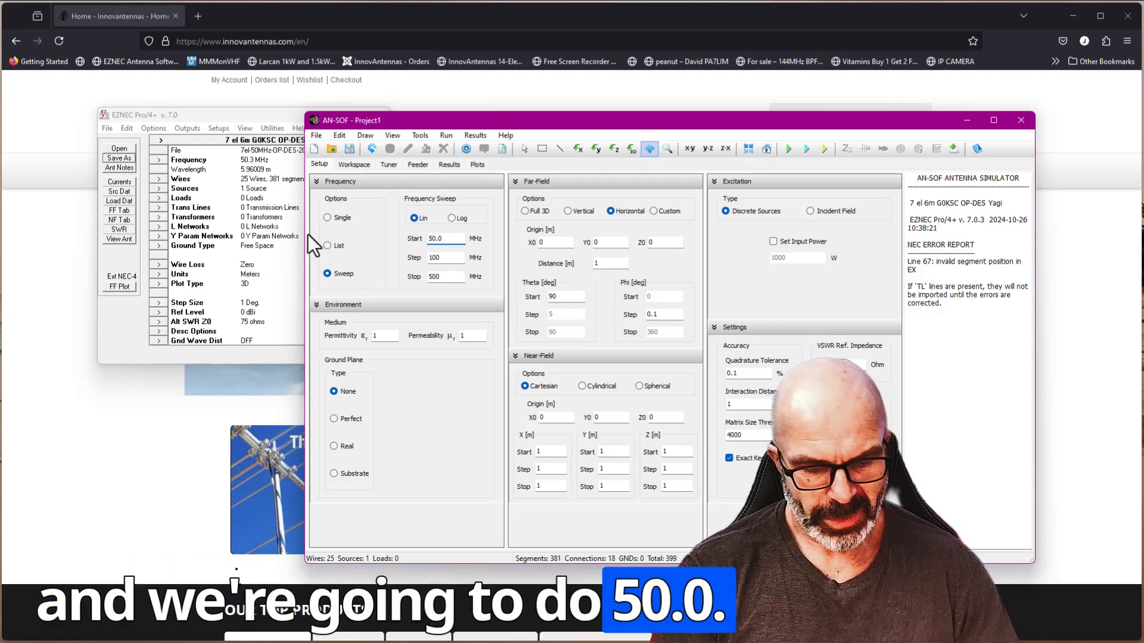
pyautogui.press('Tab')
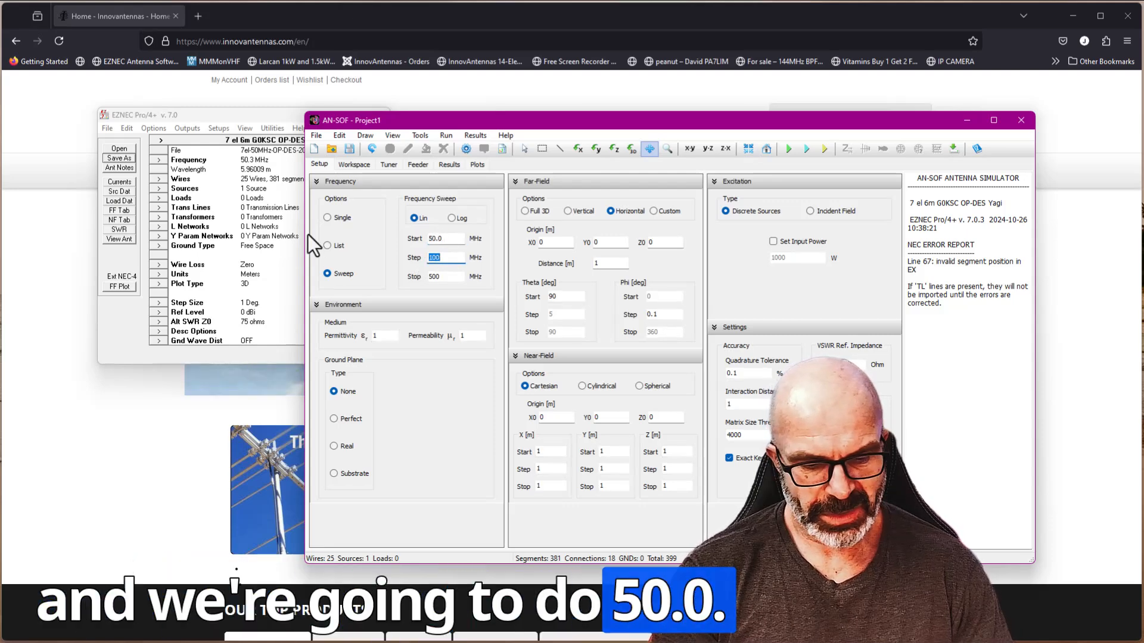
pyautogui.write('.05')
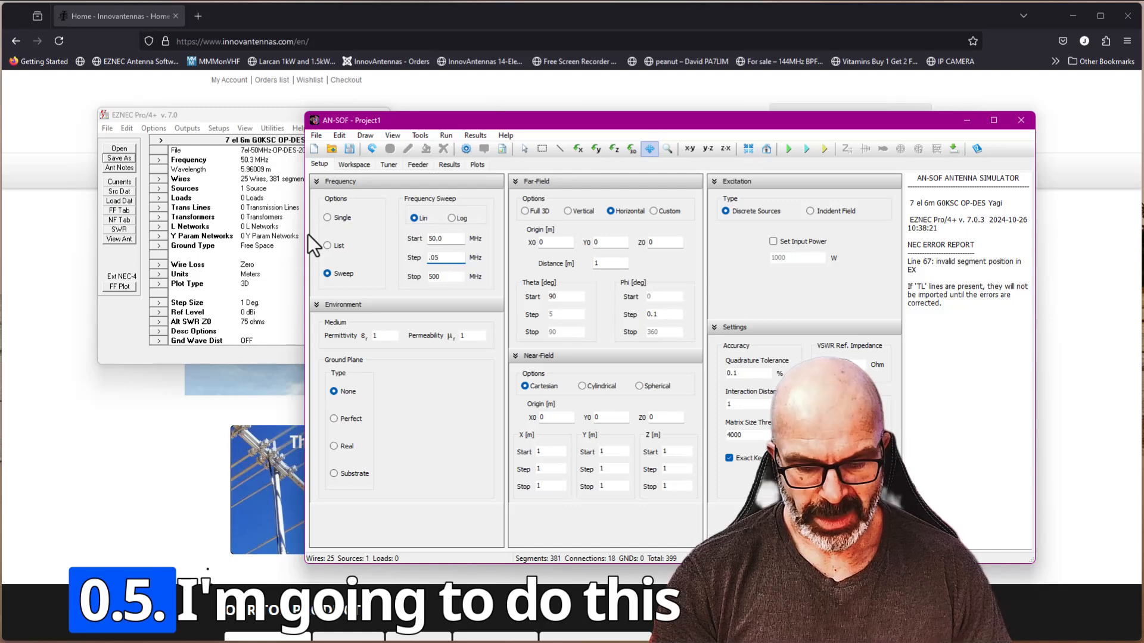
pyautogui.moveTo(443, 277); pyautogui.dragTo(374, 277)
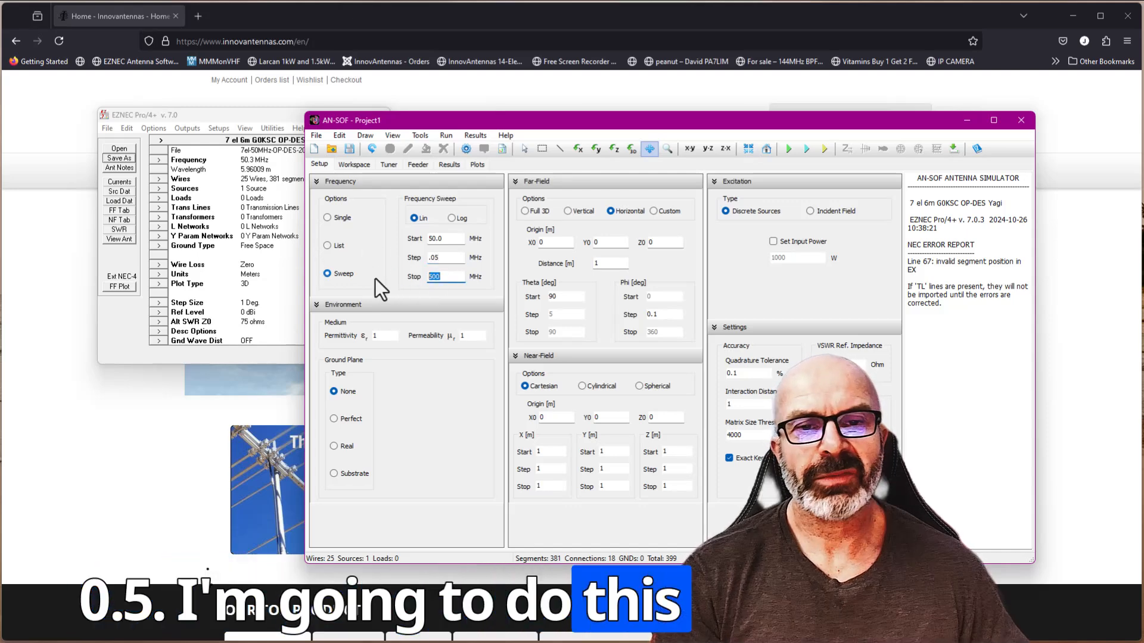
pyautogui.write('50.7')
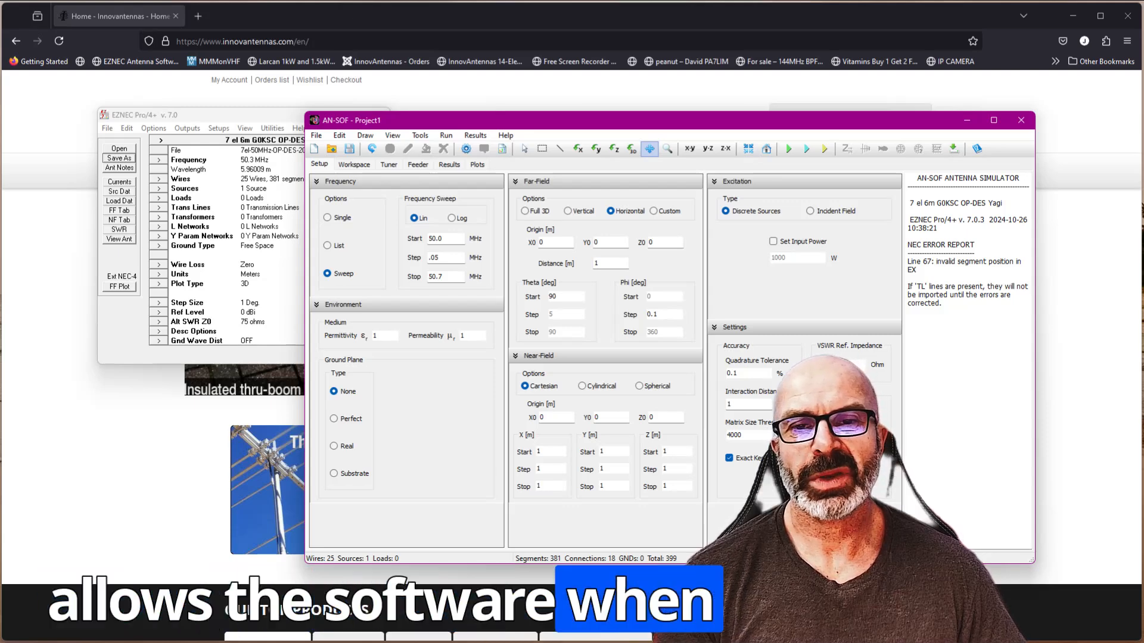
pyautogui.click(785, 153)
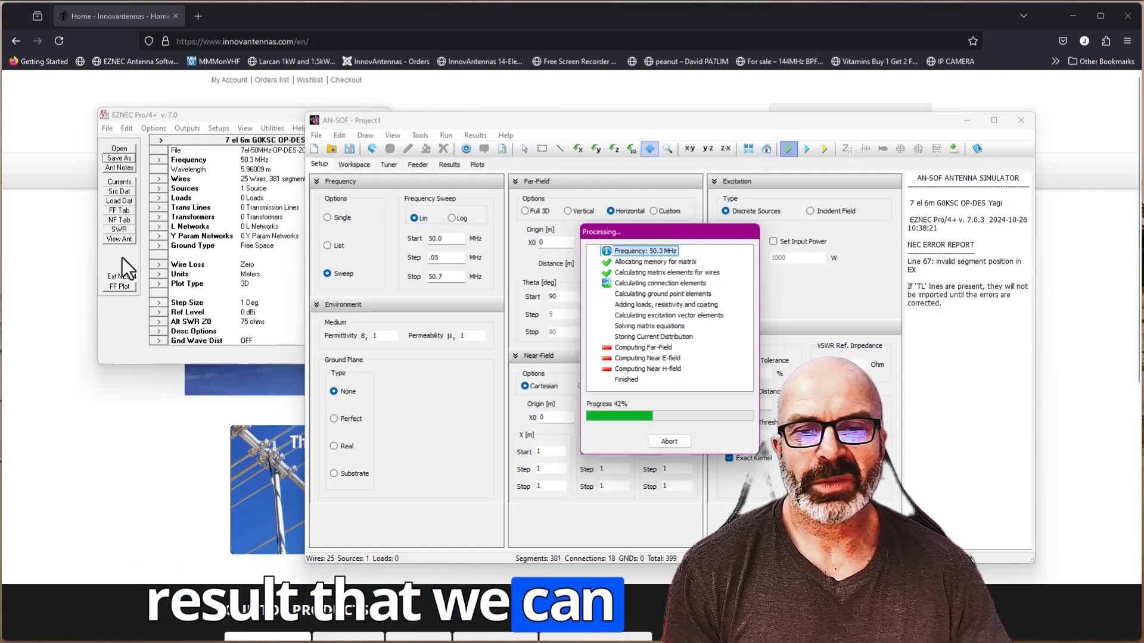
# - Switch to EZNEC and set the antenna's wire loss to Aluminum (6061-T6)
pyautogui.click(158, 264)
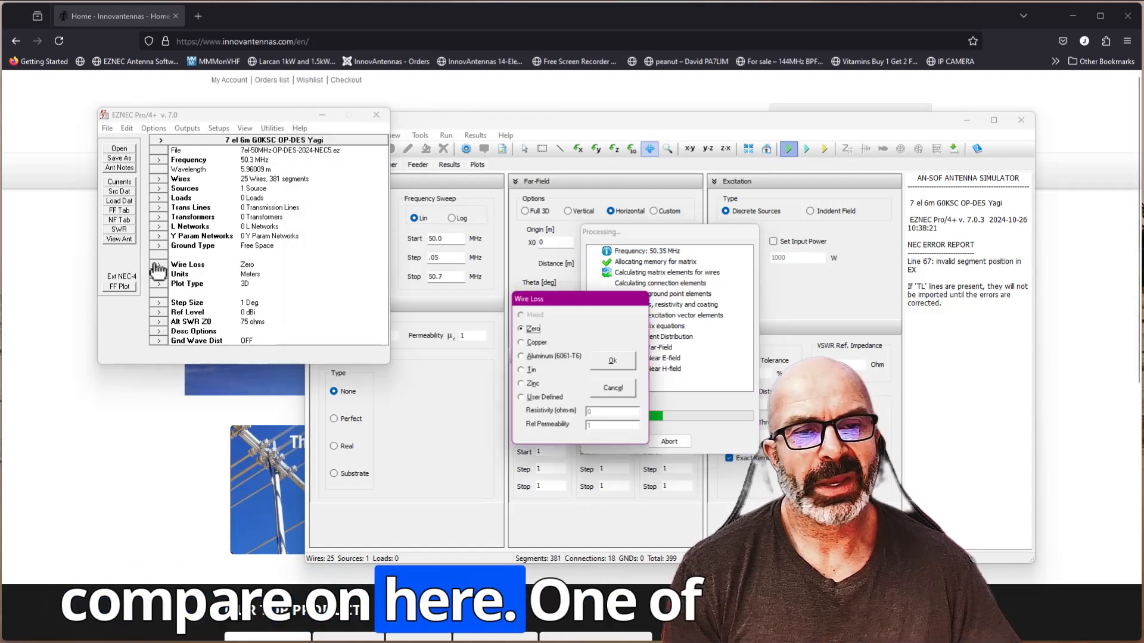
pyautogui.click(531, 357)
pyautogui.click(616, 361)
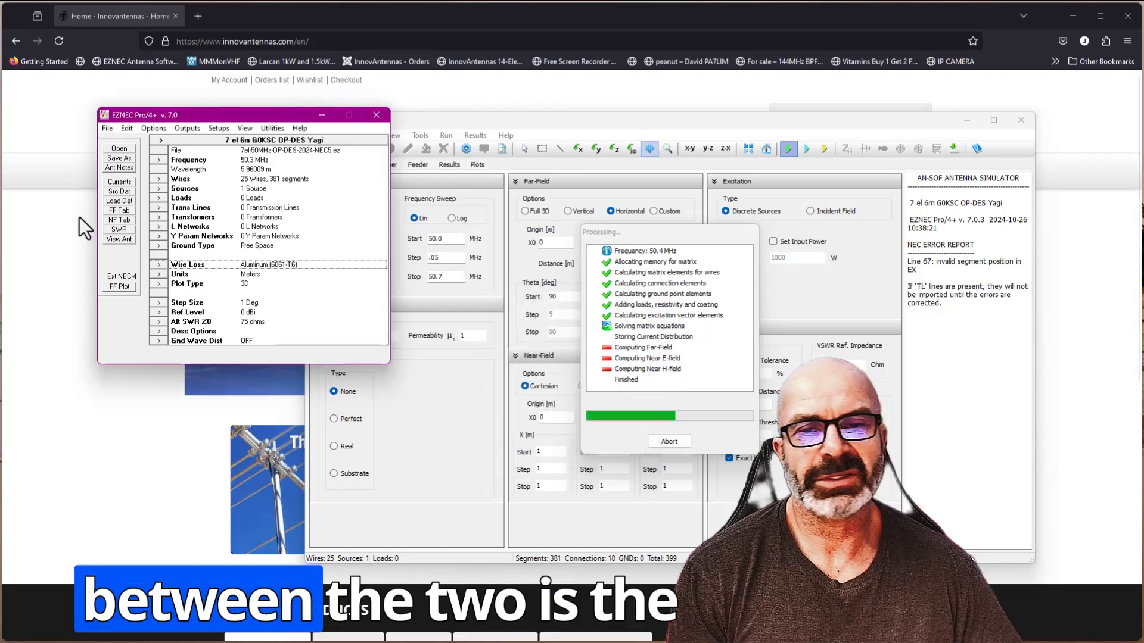
# - Run the EZNEC SWR sweep from 50 to 50.7 MHz in 0.05 MHz steps, examine the plot, and close it
pyautogui.click(113, 231)
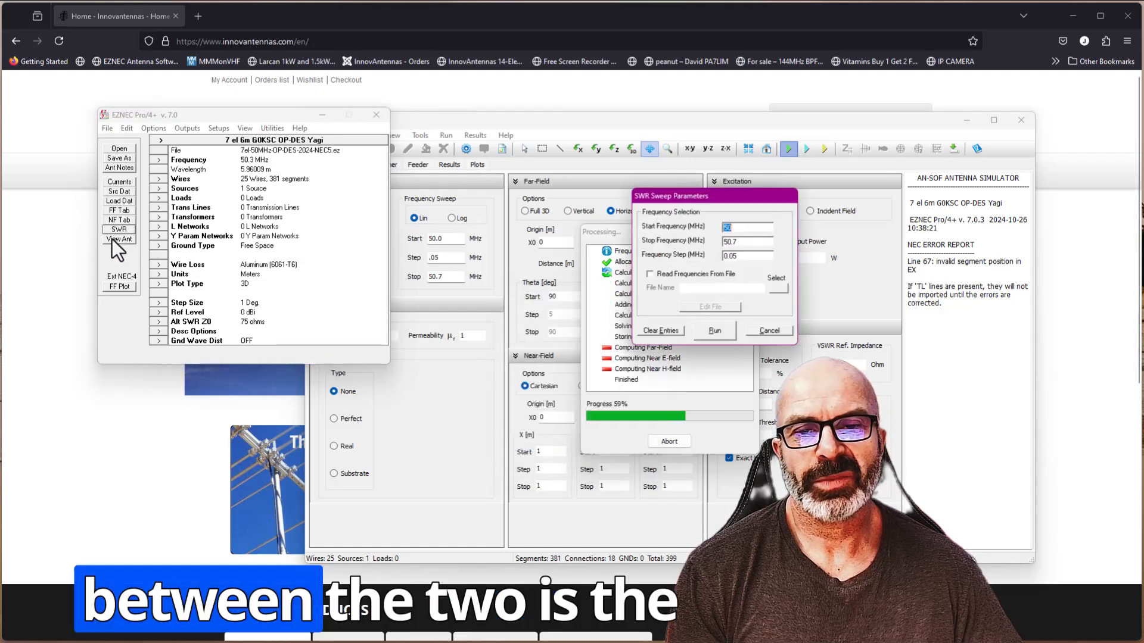
pyautogui.click(715, 334)
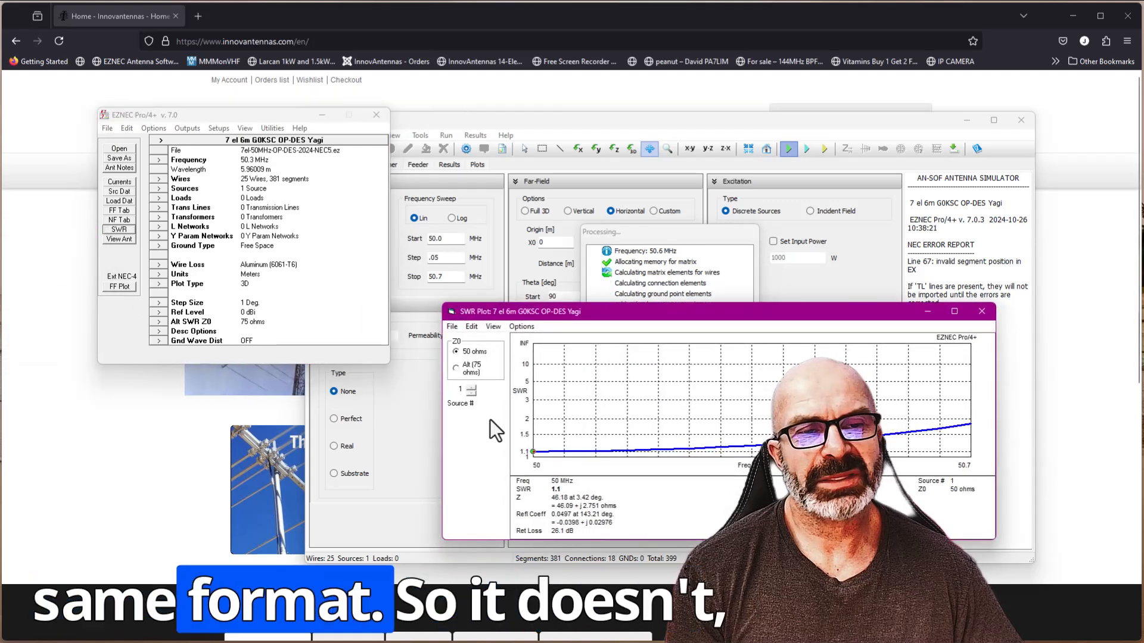
pyautogui.moveTo(606, 318); pyautogui.dragTo(395, 330)
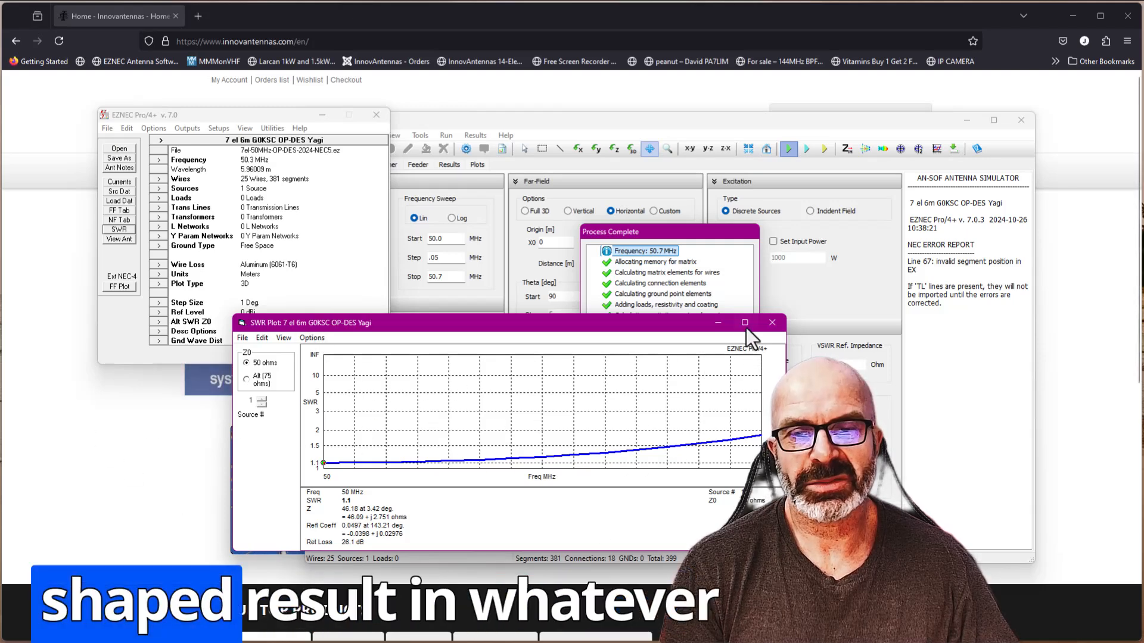
pyautogui.click(772, 322)
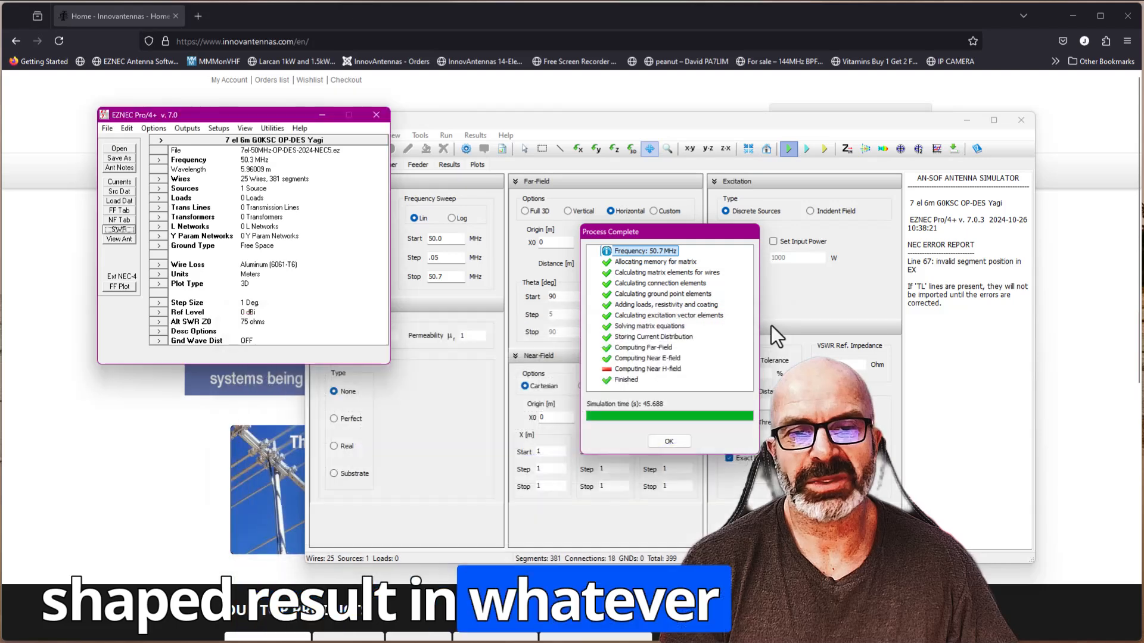
# - Return to the completed AN-SOF simulation, review its results table, and display the plots with points and value marks
pyautogui.click(668, 445)
pyautogui.click(449, 165)
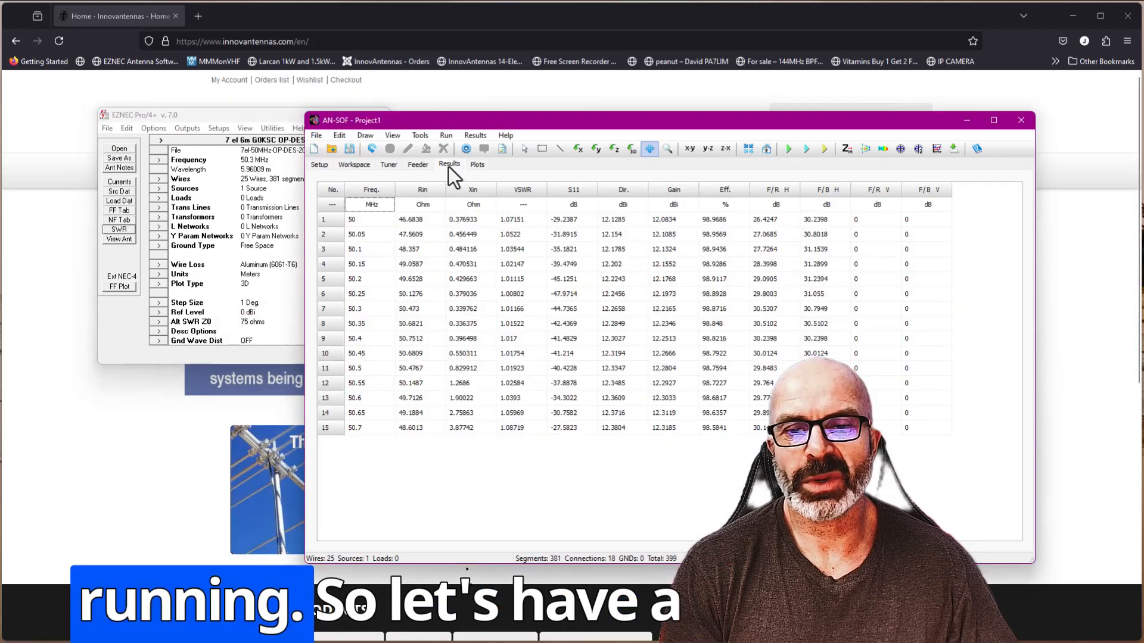
pyautogui.click(485, 167)
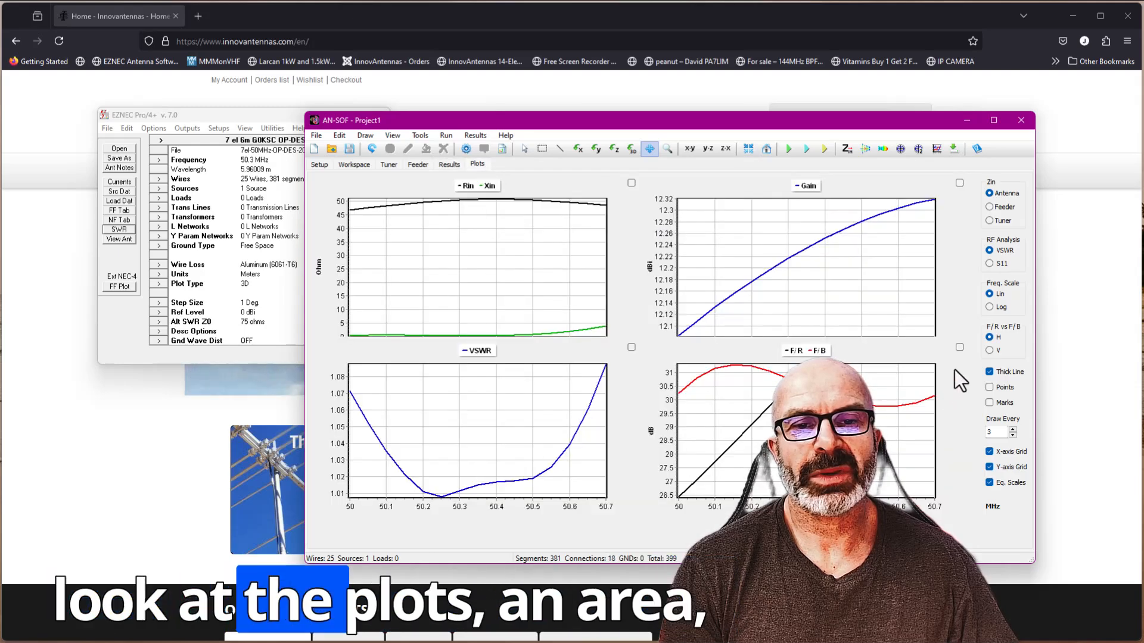
pyautogui.click(989, 387)
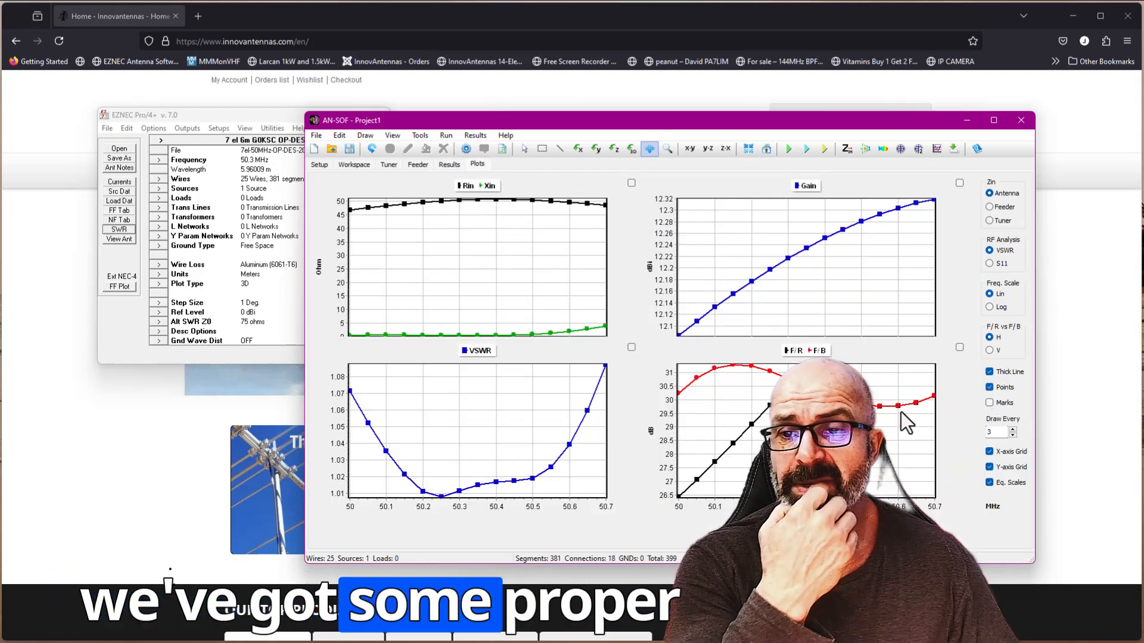
pyautogui.click(989, 404)
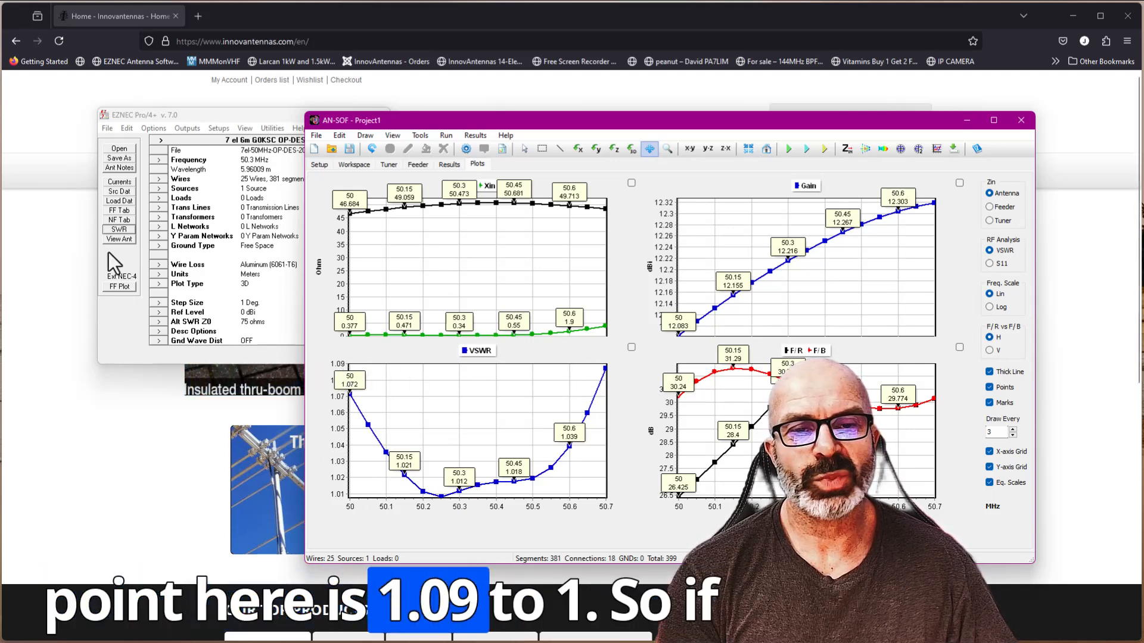
# - Switch EZNEC's calculating engine to External NEC-5 and run the SWR sweep from 50 to 50.7 MHz in 0.05 MHz steps
pyautogui.click(115, 269)
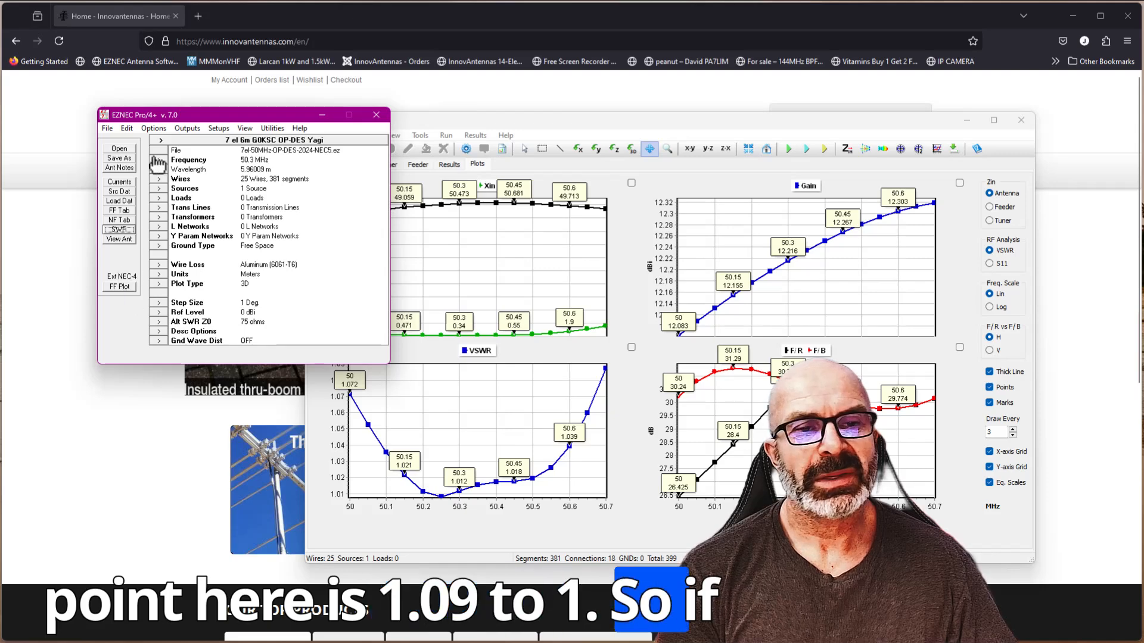
pyautogui.click(154, 128)
pyautogui.moveTo(218, 173)
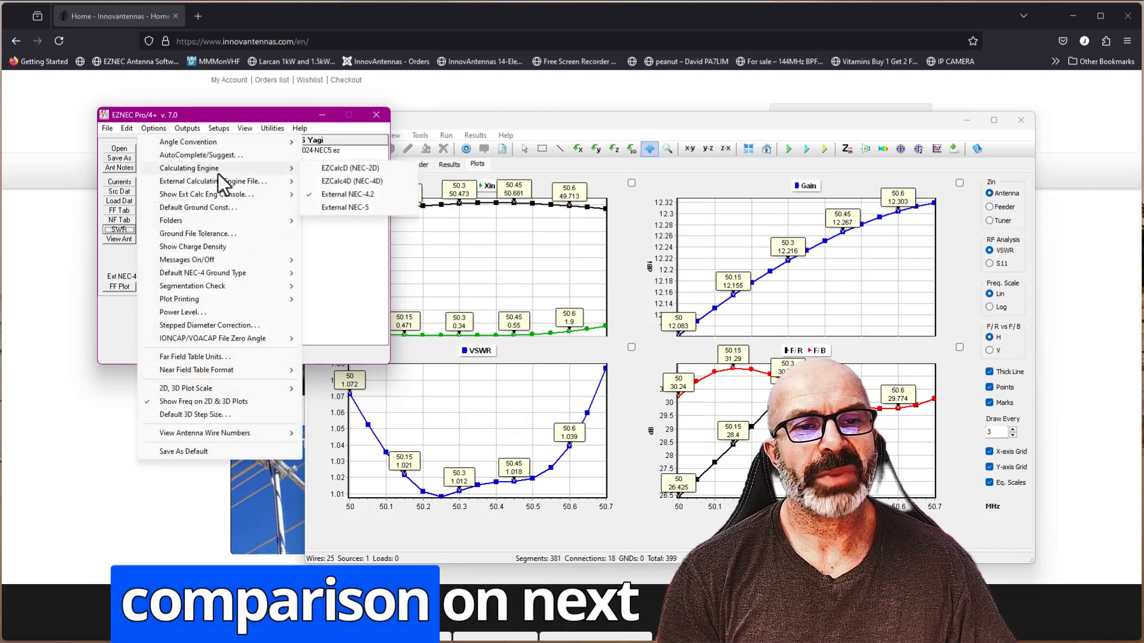
pyautogui.click(336, 207)
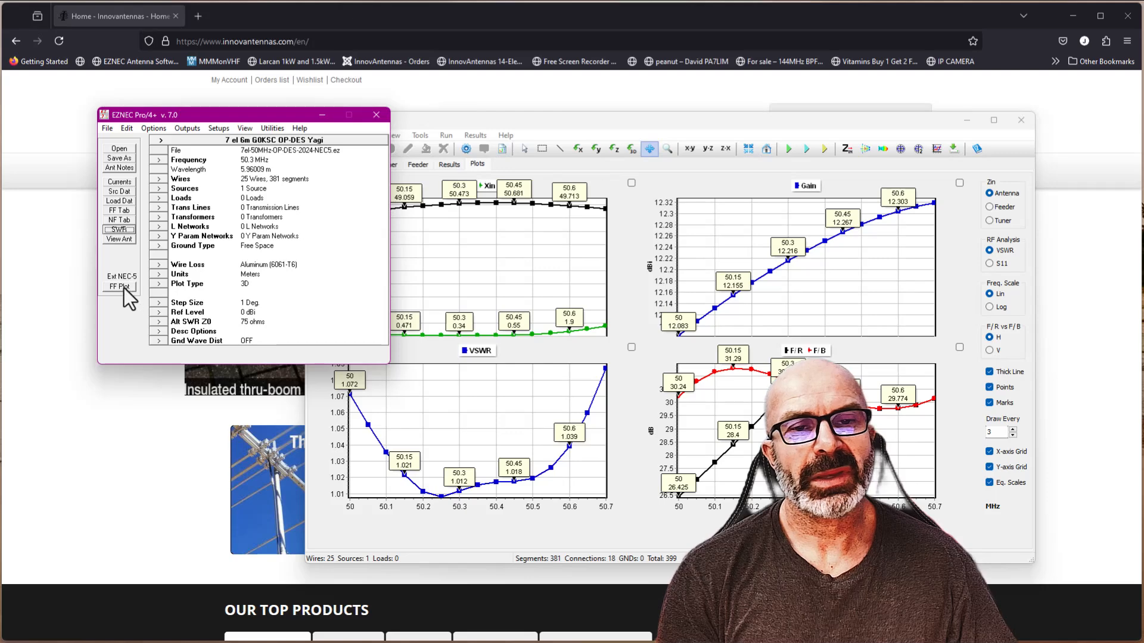
pyautogui.click(119, 230)
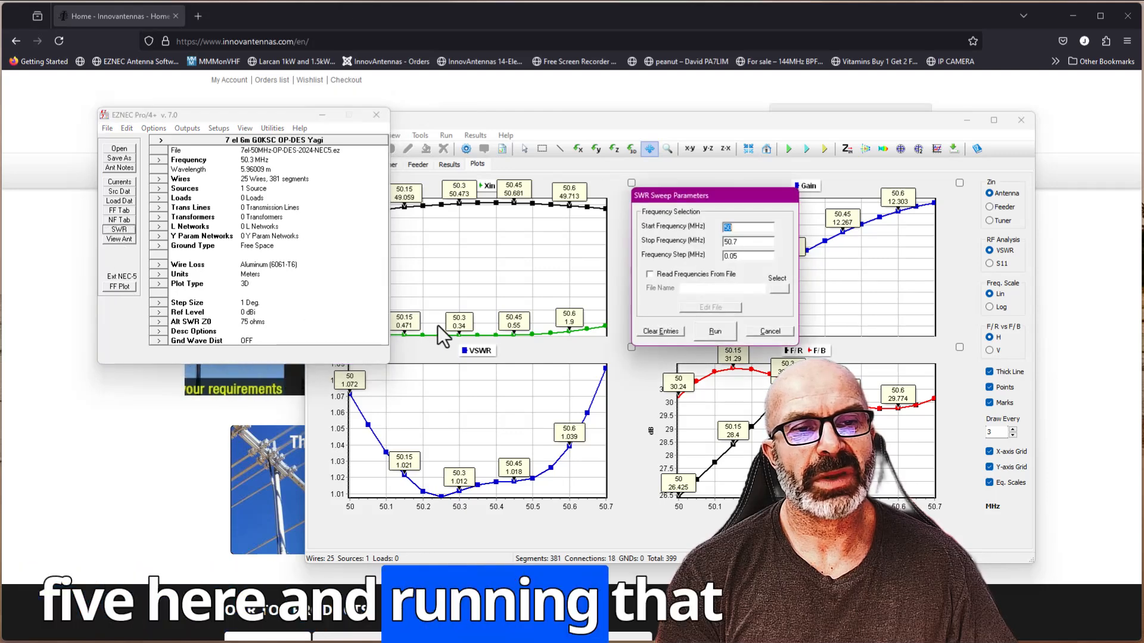
pyautogui.click(714, 332)
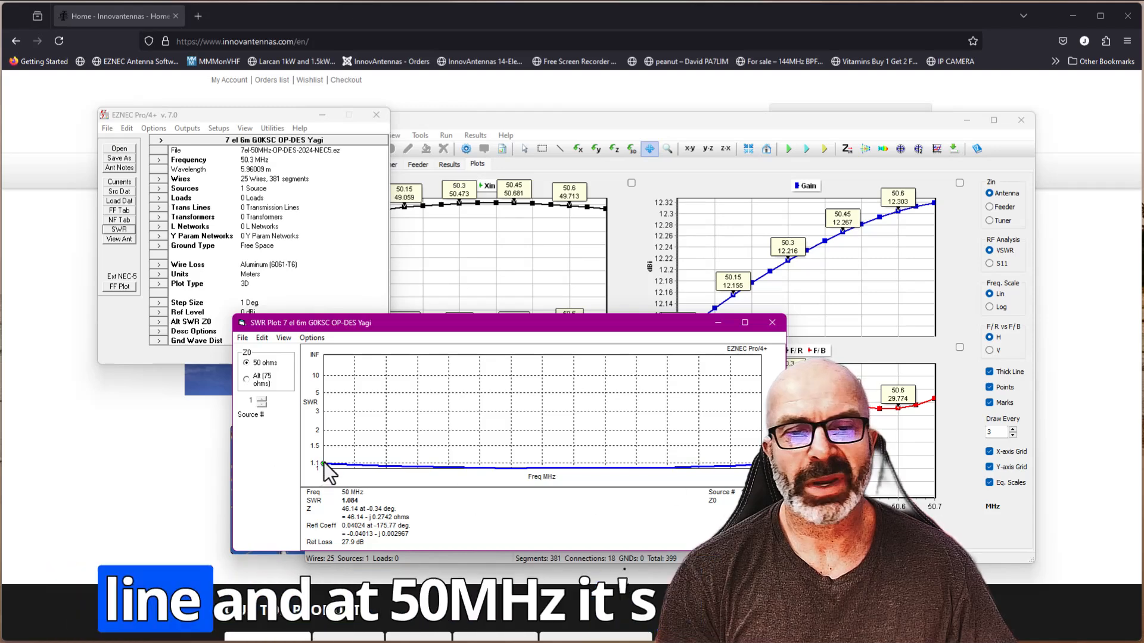
# - Arrange the EZNEC windows beside the AN-SOF plots and read the SWR at 50.45 MHz on the sweep plot
pyautogui.moveTo(399, 327); pyautogui.dragTo(607, 108)
pyautogui.moveTo(201, 119); pyautogui.dragTo(123, 116)
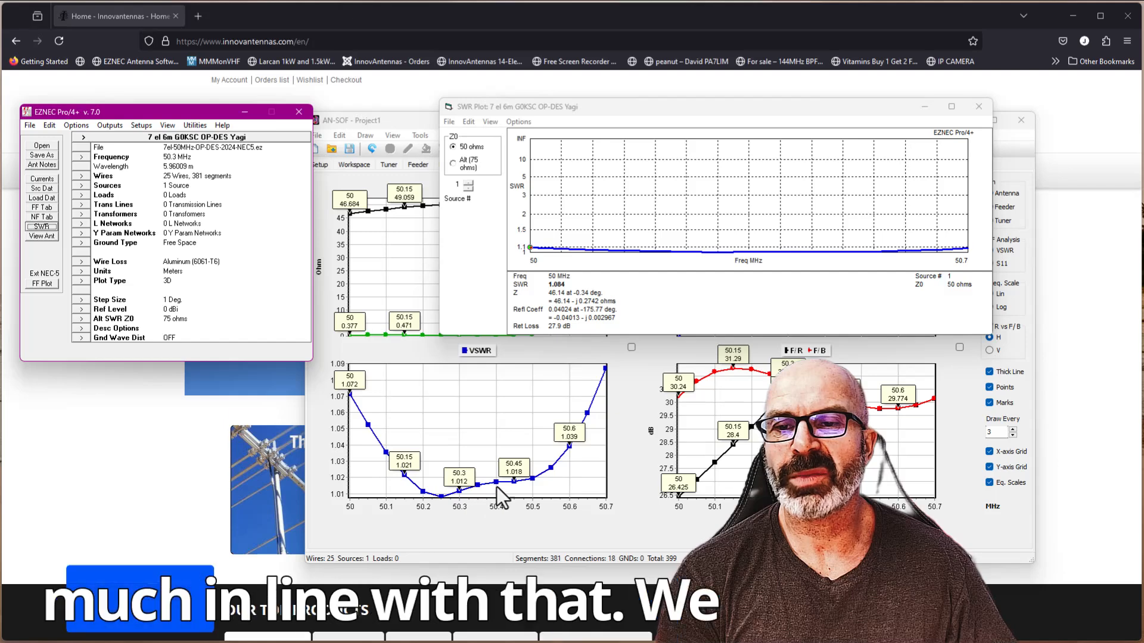
pyautogui.click(812, 251)
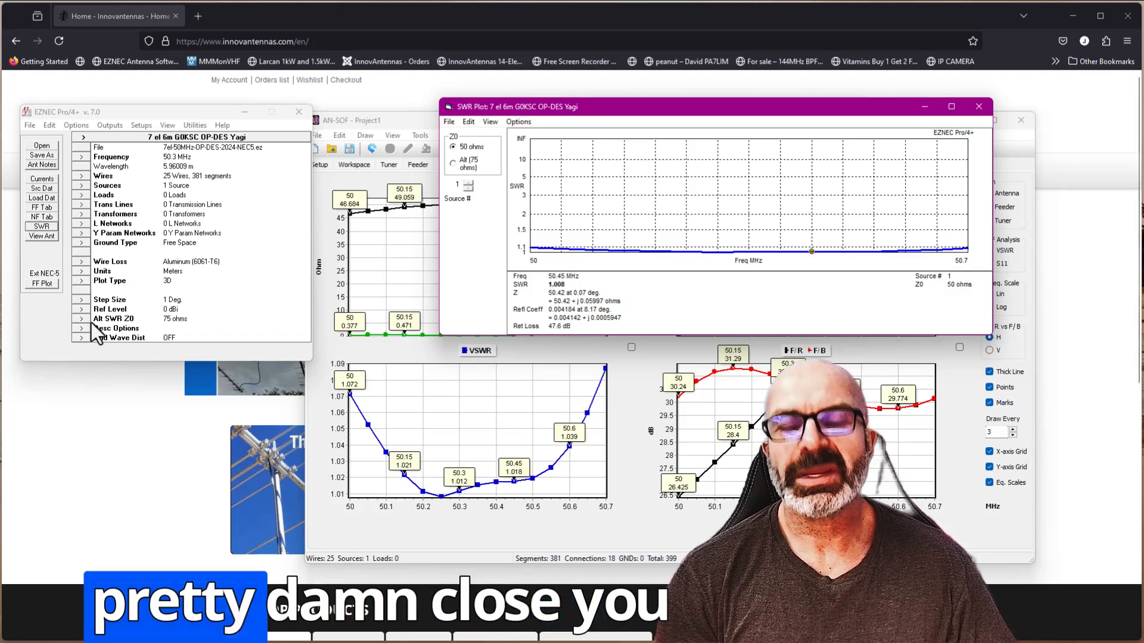
# - Set EZNEC's plot type to Azimuth, generate the far-field plot at 50.3 MHz, examine it, and minimize it
pyautogui.click(85, 285)
pyautogui.click(84, 282)
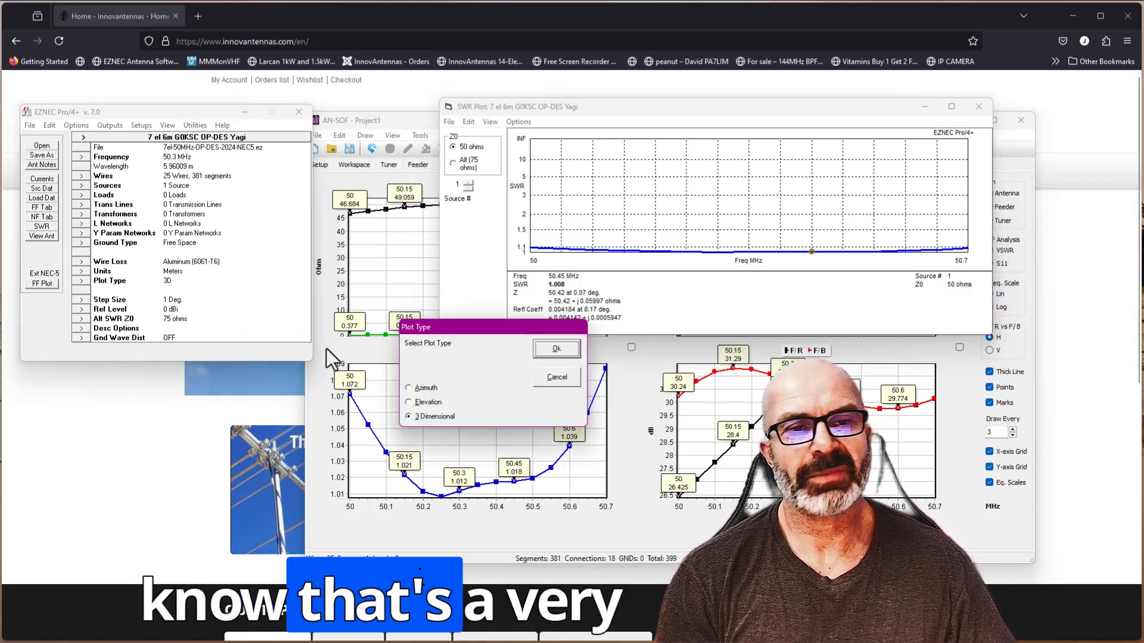
pyautogui.click(408, 388)
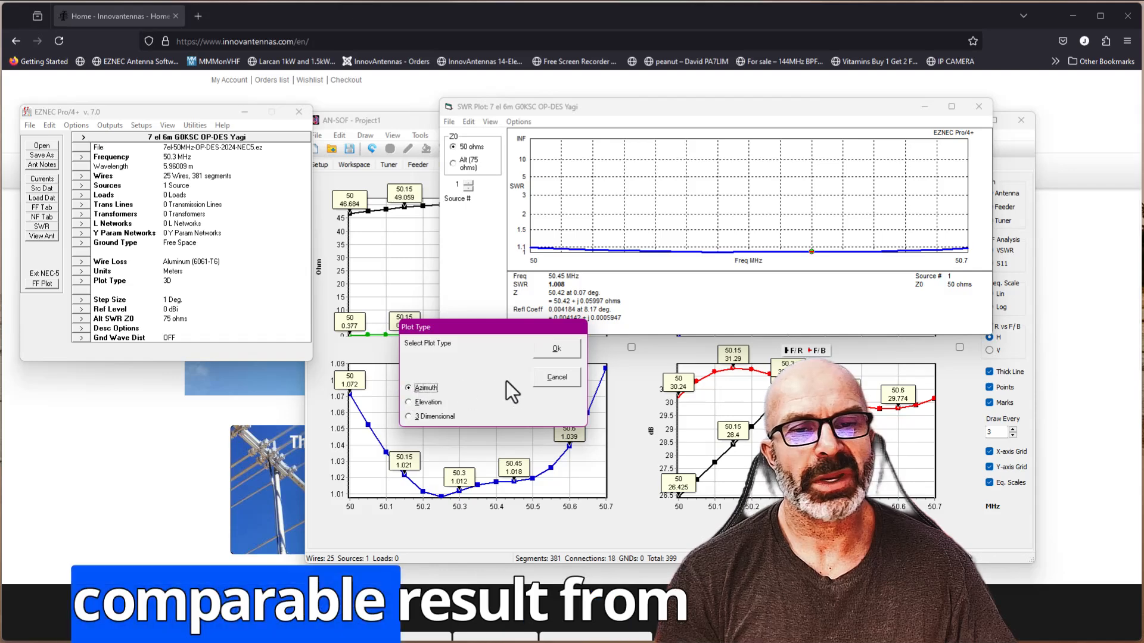
pyautogui.click(556, 348)
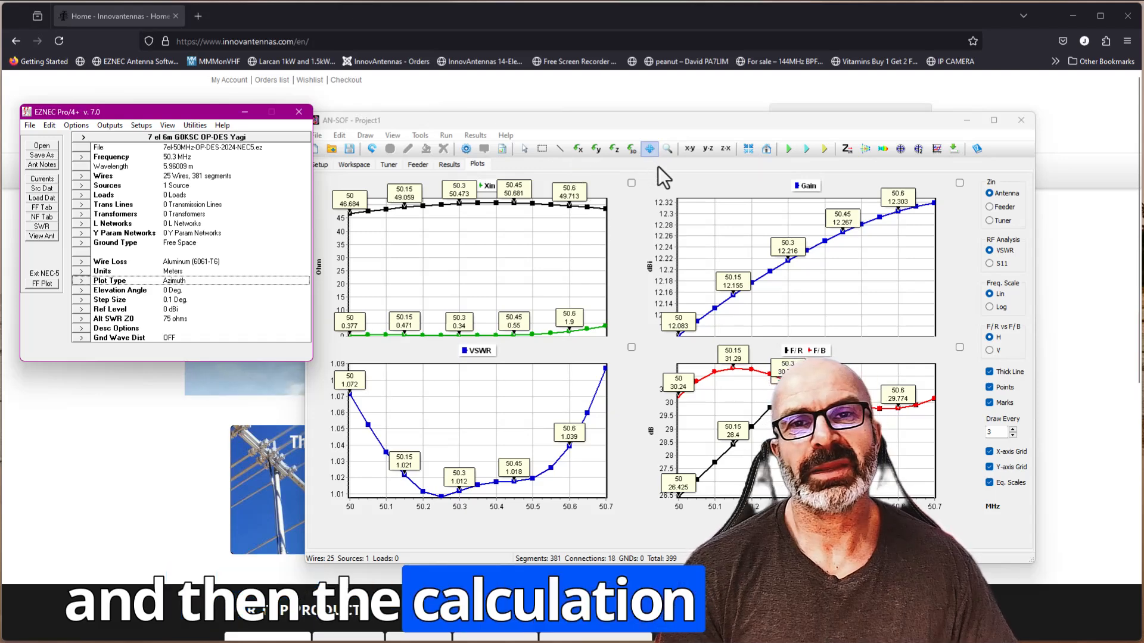
pyautogui.click(42, 284)
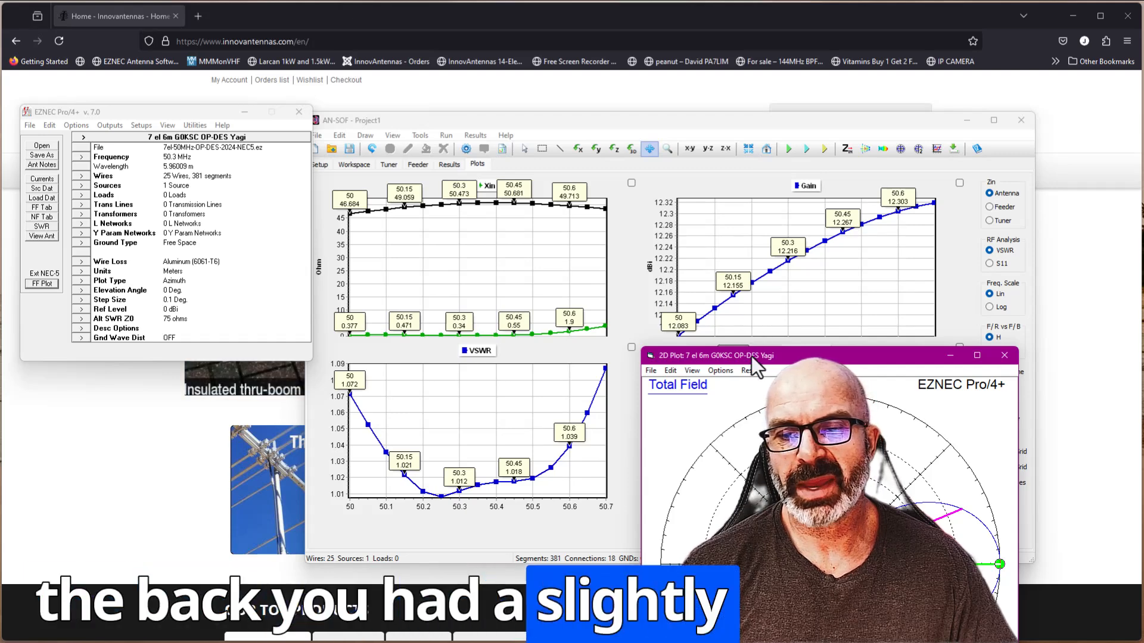
pyautogui.moveTo(751, 356); pyautogui.dragTo(735, 115)
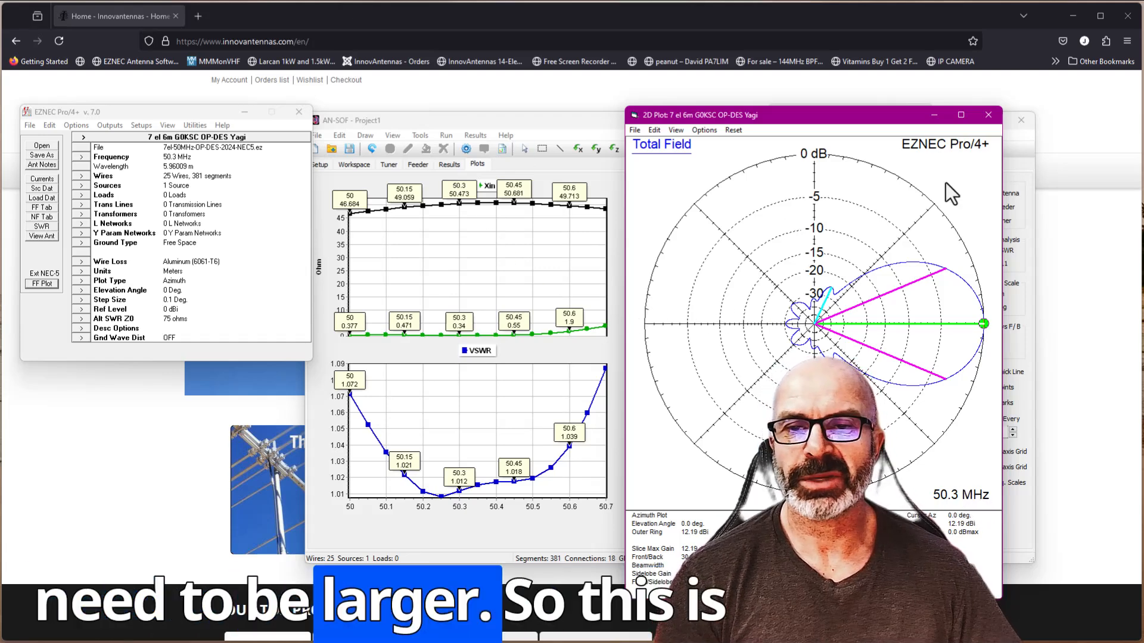
pyautogui.click(934, 115)
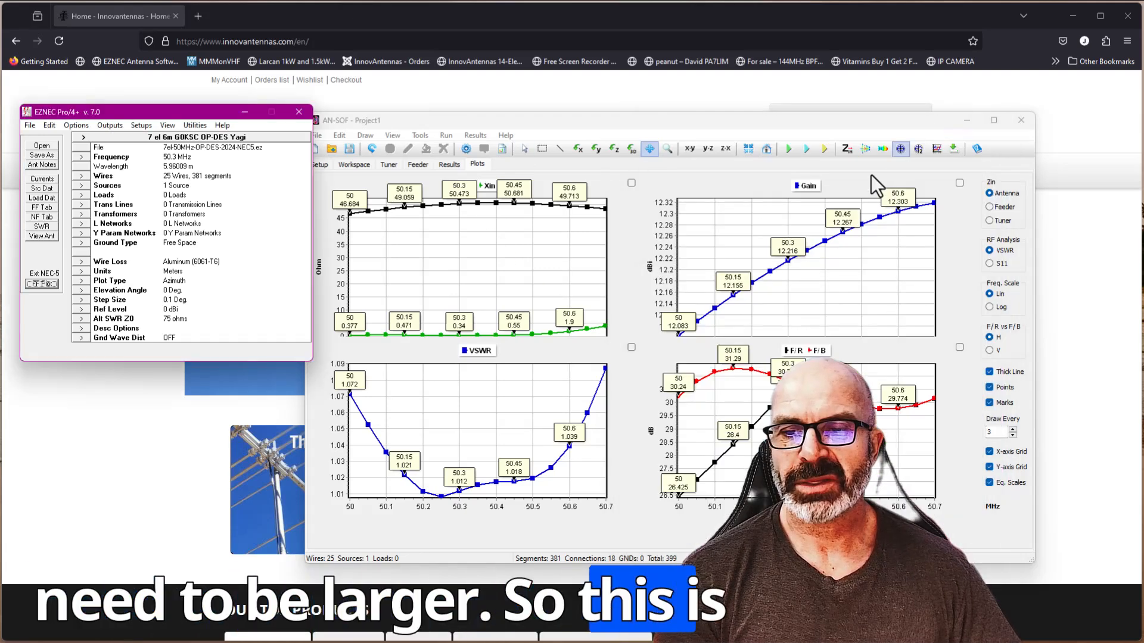
# - Open AN-SOF's polar plot slice for 50.3 MHz and position its window clear of the EZNEC main window
pyautogui.click(906, 153)
pyautogui.click(728, 334)
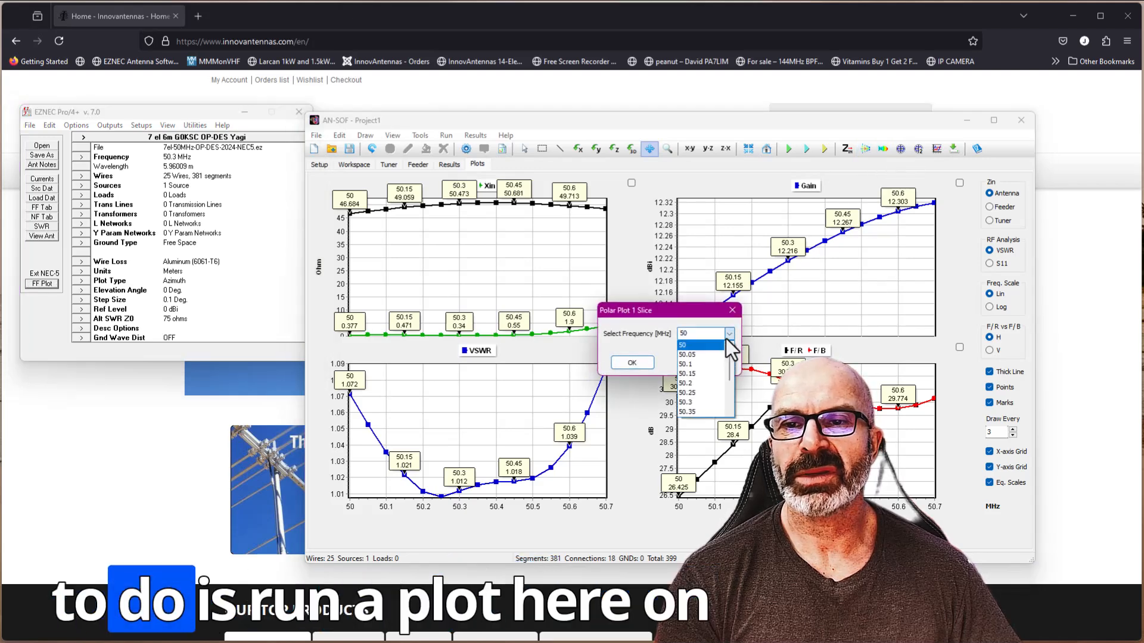
pyautogui.click(686, 402)
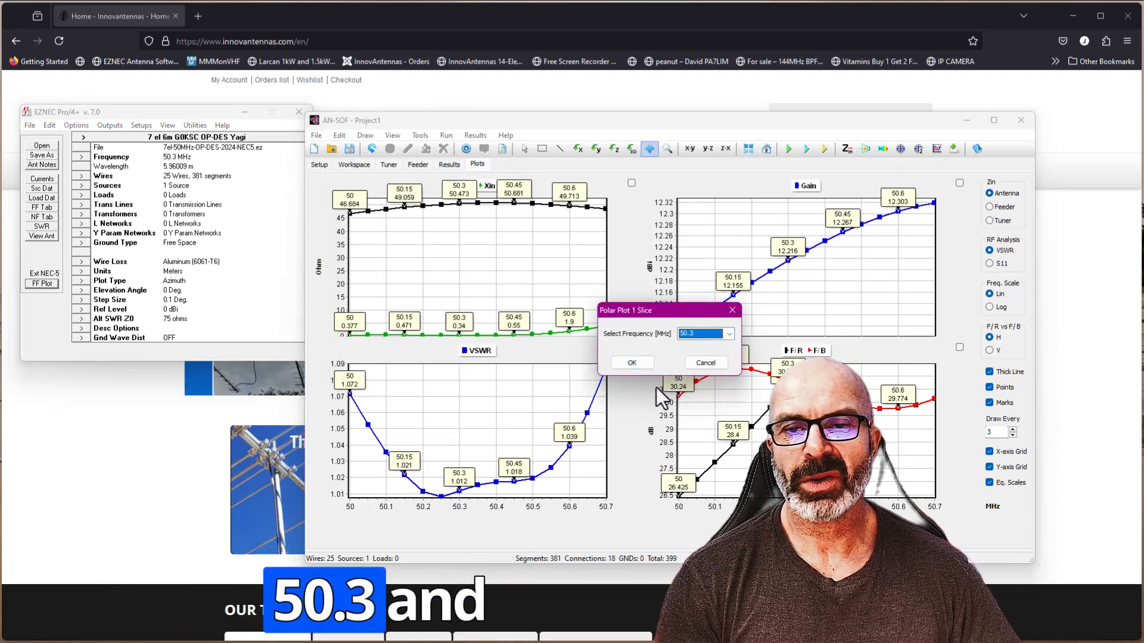
pyautogui.click(642, 367)
pyautogui.click(636, 375)
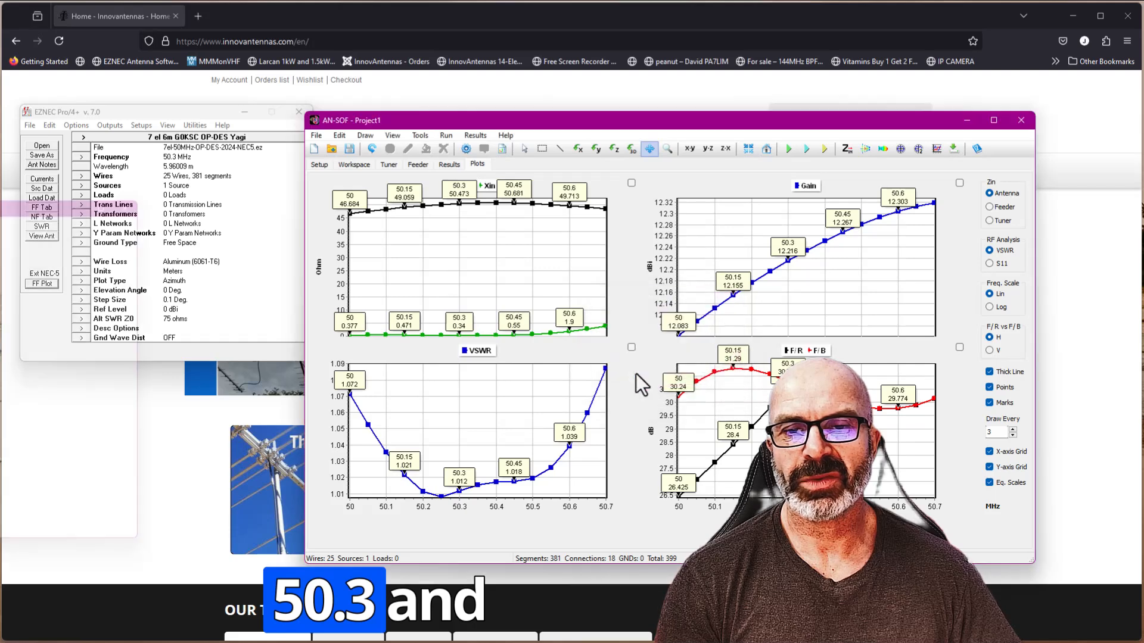
pyautogui.moveTo(1, 190); pyautogui.dragTo(573, 160)
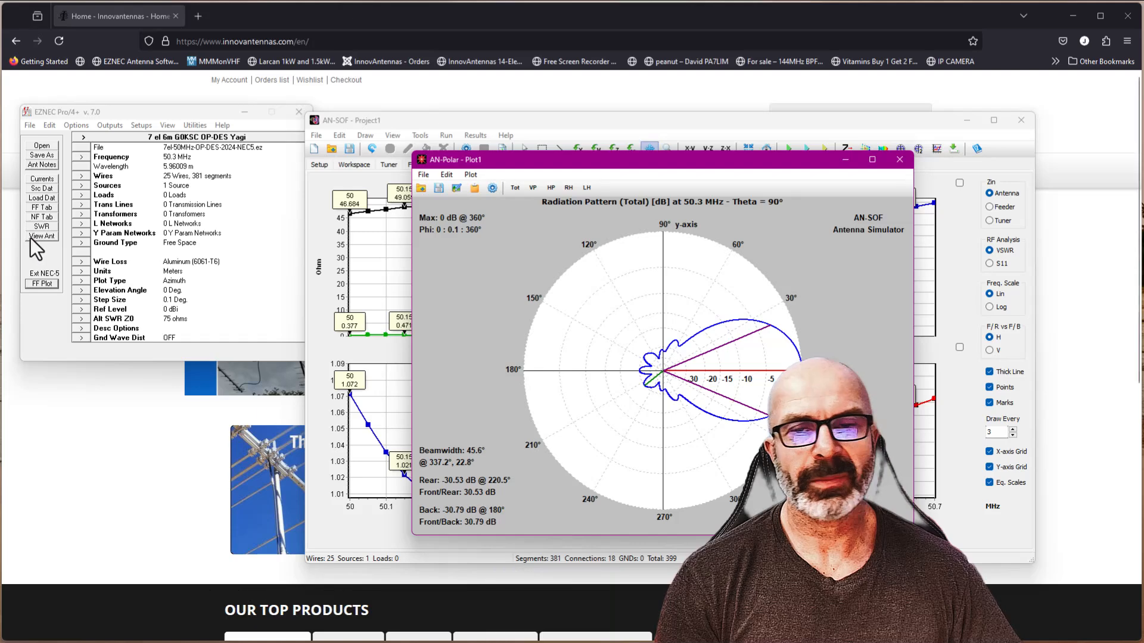
# - Bring back EZNEC's azimuth plot and place it side by side with the AN-SOF polar plot to compare patterns
pyautogui.click(40, 283)
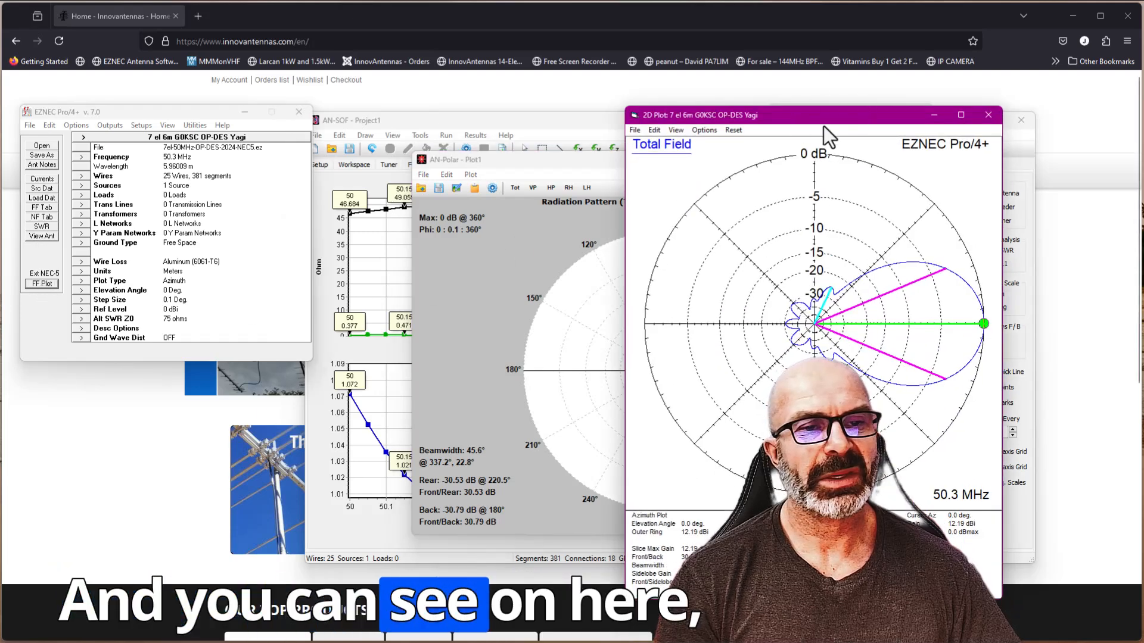
pyautogui.moveTo(798, 122)
pyautogui.mouseDown()
pyautogui.moveTo(345, 129)
pyautogui.moveTo(315, 162)
pyautogui.mouseUp()
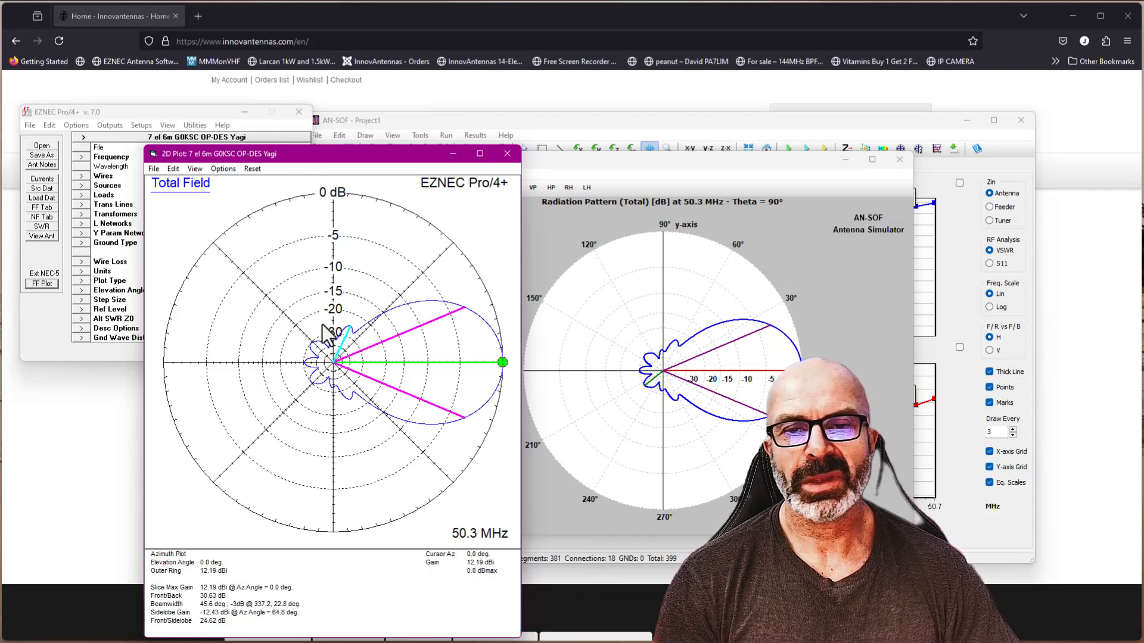
pyautogui.click(655, 172)
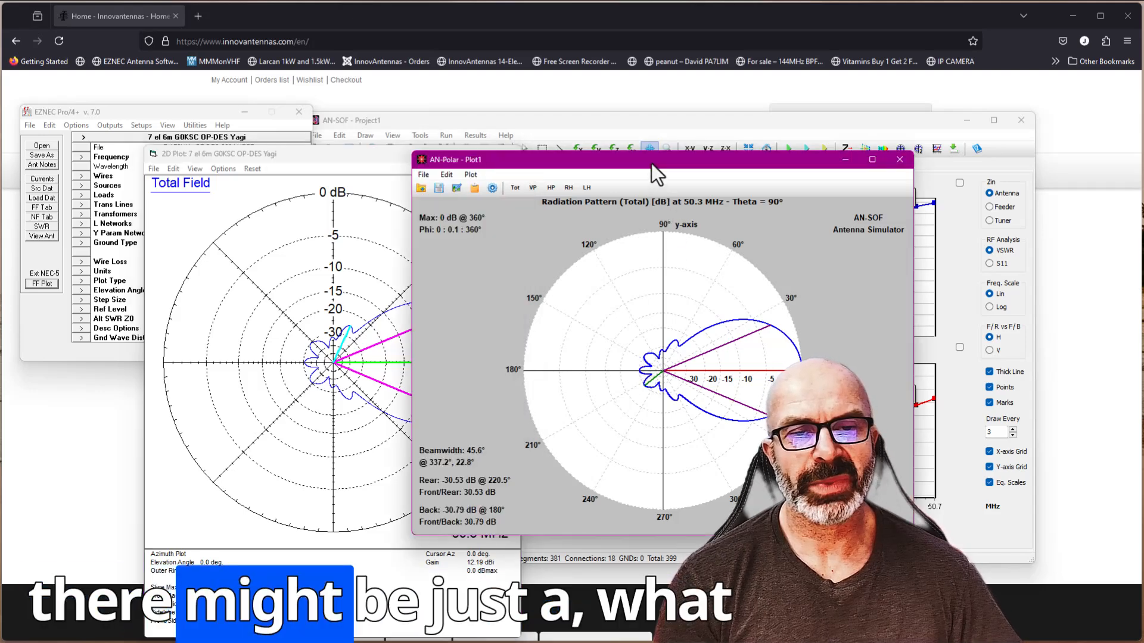
pyautogui.moveTo(653, 165); pyautogui.dragTo(819, 136)
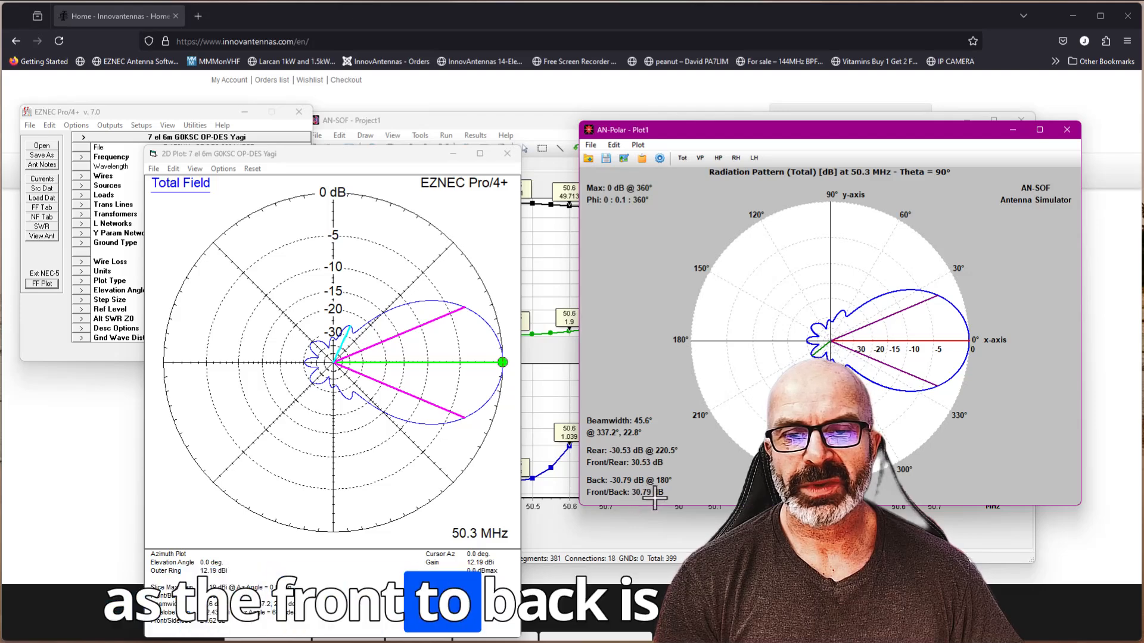
pyautogui.moveTo(386, 162); pyautogui.dragTo(442, 55)
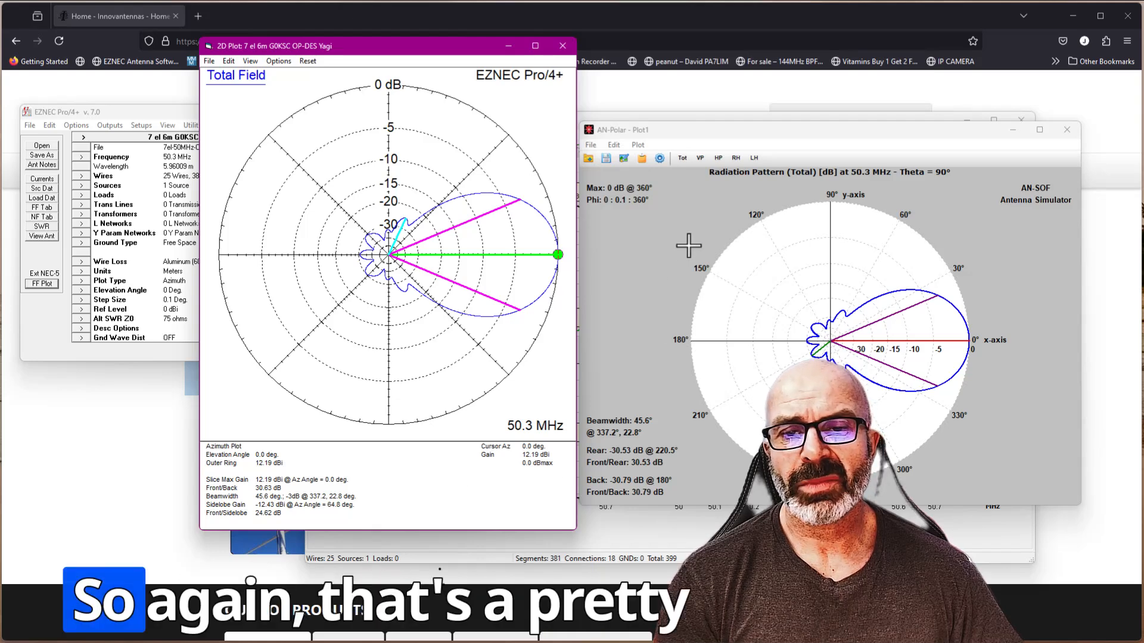
pyautogui.click(635, 146)
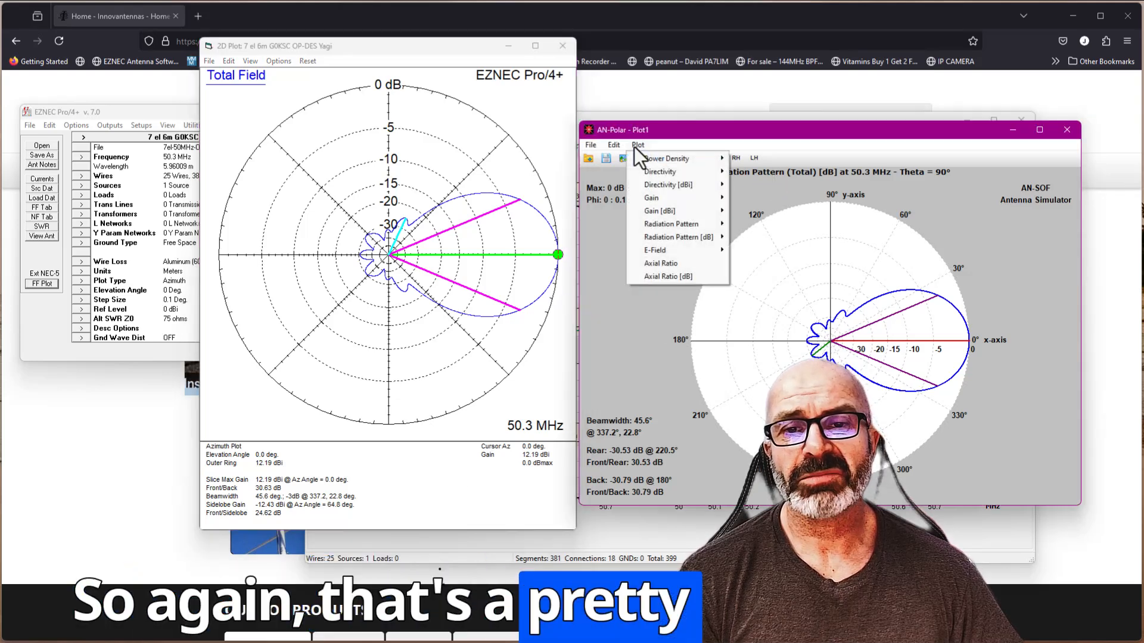
pyautogui.moveTo(646, 160)
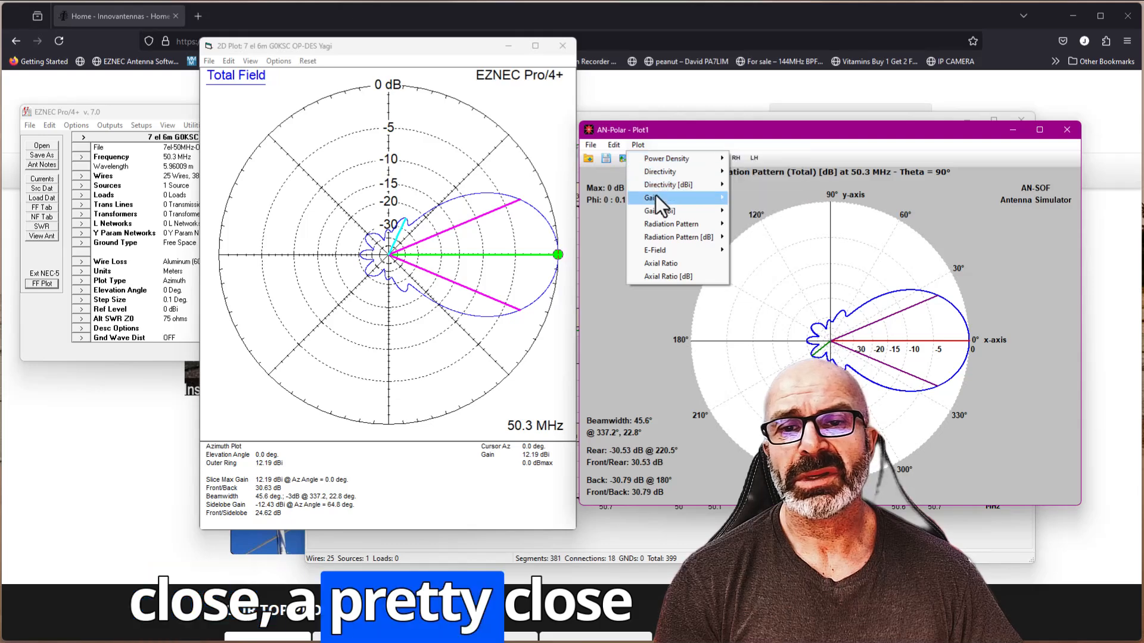
pyautogui.moveTo(655, 196)
pyautogui.click(751, 199)
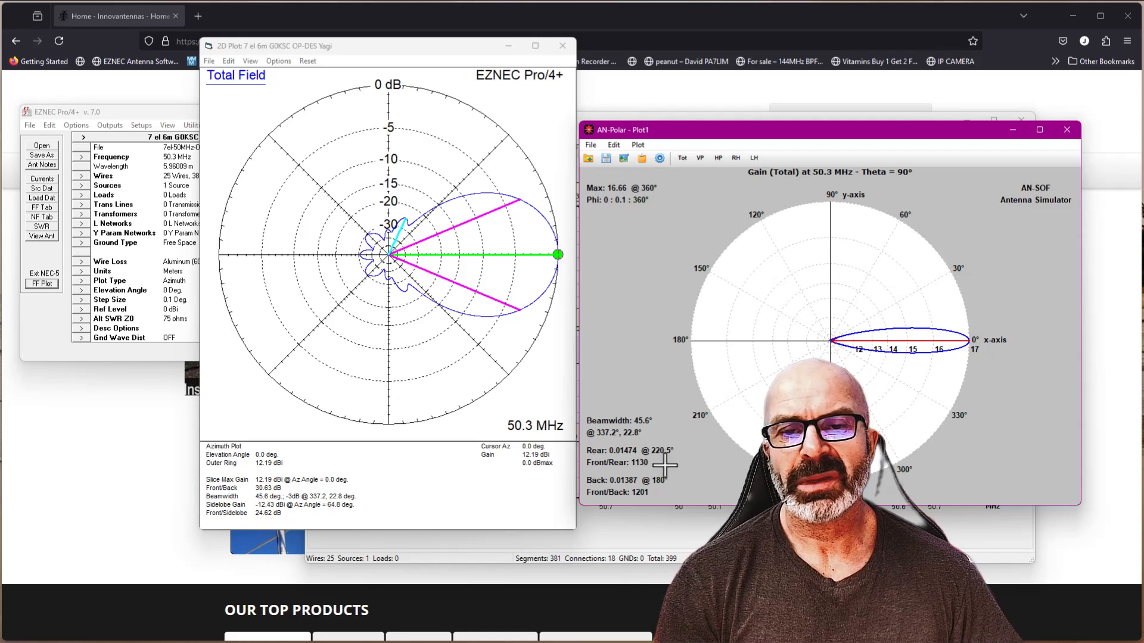
# - Show total gain in dBi on the AN-SOF polar plot and compare it with EZNEC's azimuth plot
pyautogui.click(637, 145)
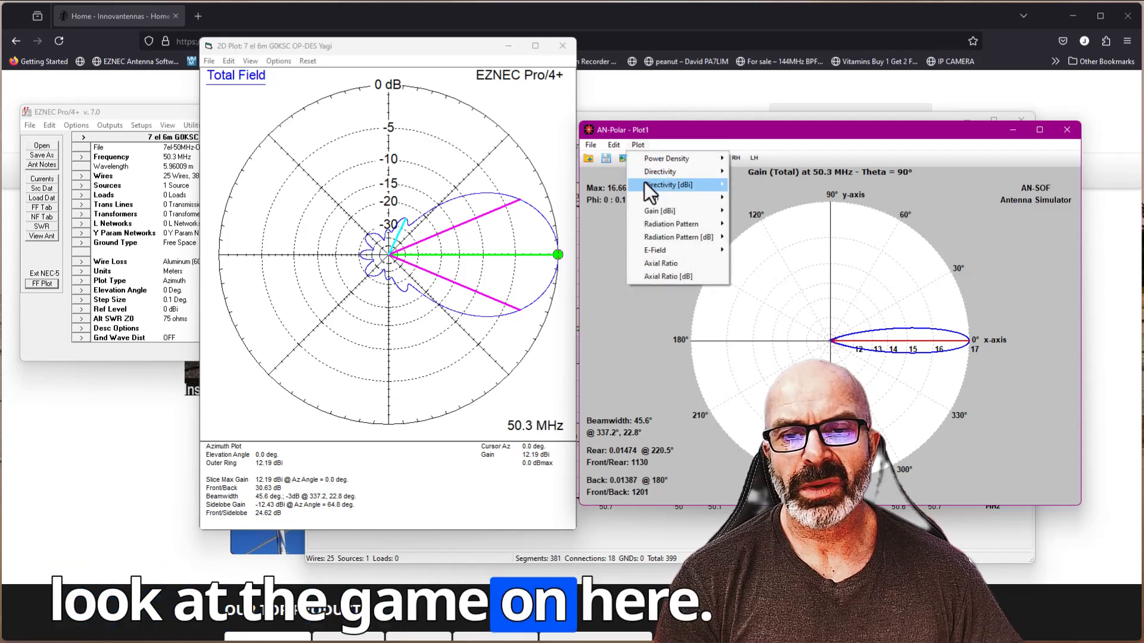
pyautogui.moveTo(649, 213)
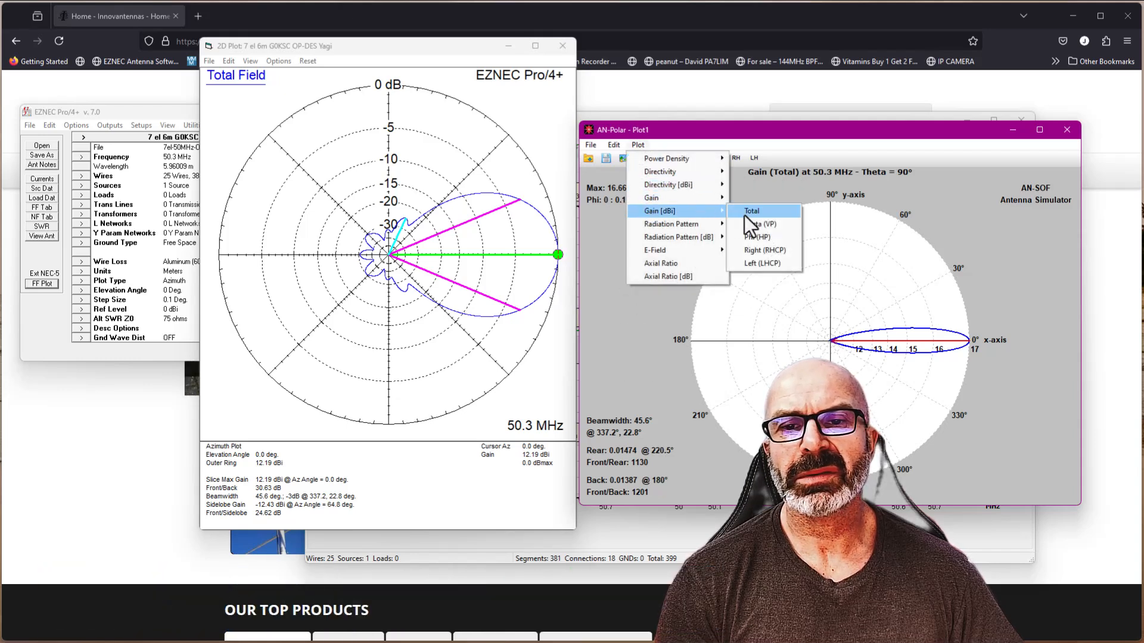
pyautogui.click(752, 185)
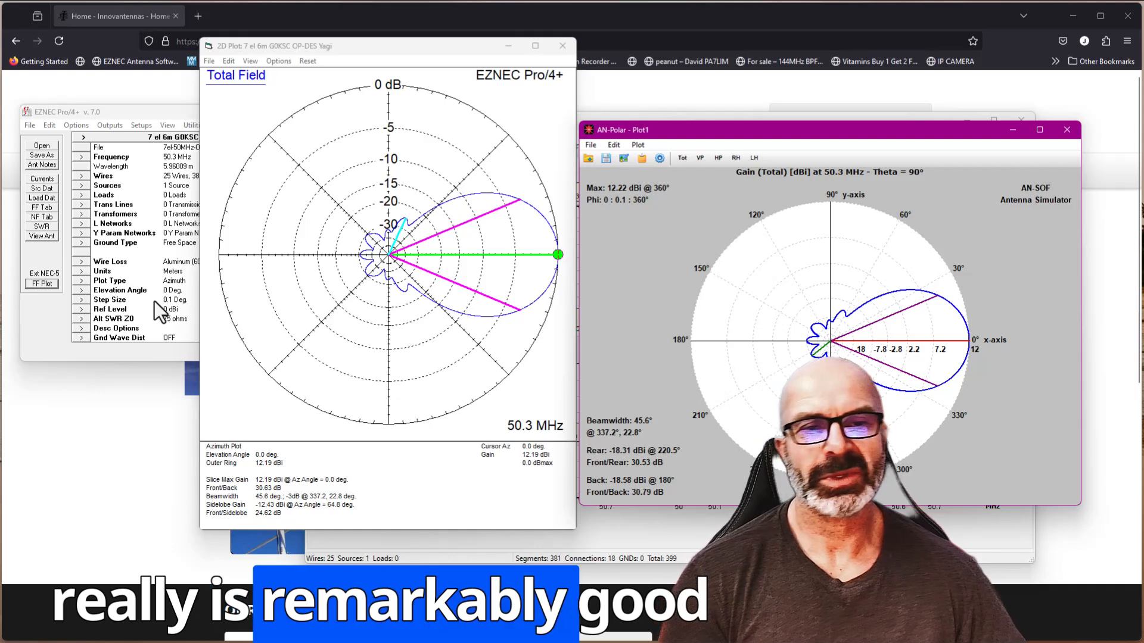
# - Clear the EZNEC windows off the screen and close the AN-SOF polar plot
pyautogui.click(41, 252)
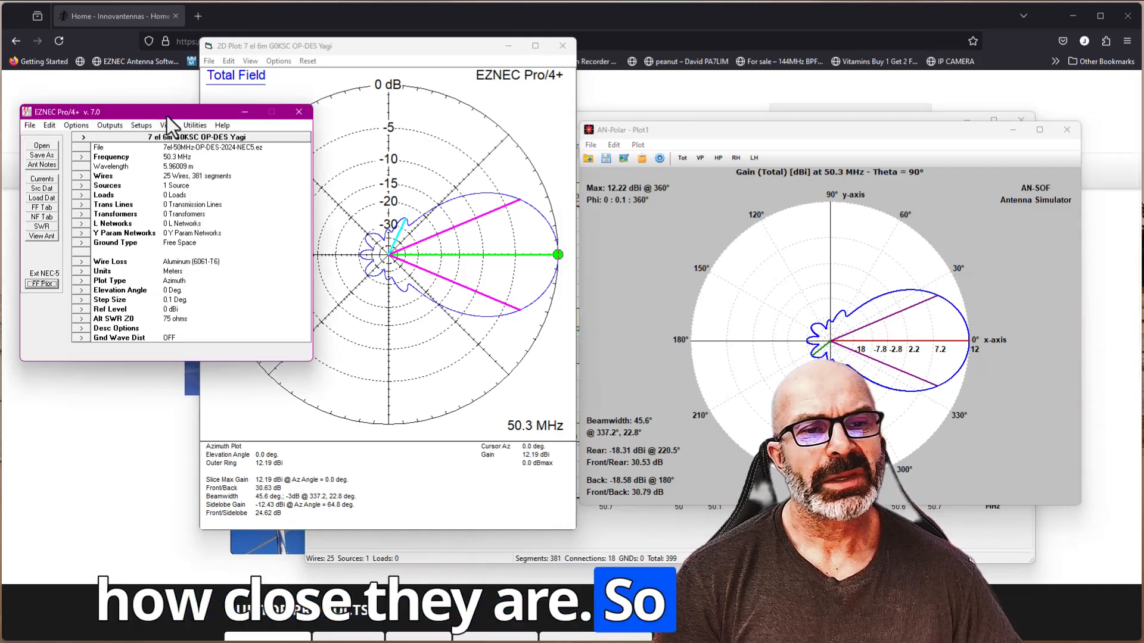
pyautogui.moveTo(165, 113); pyautogui.dragTo(428, 105)
pyautogui.click(475, 137)
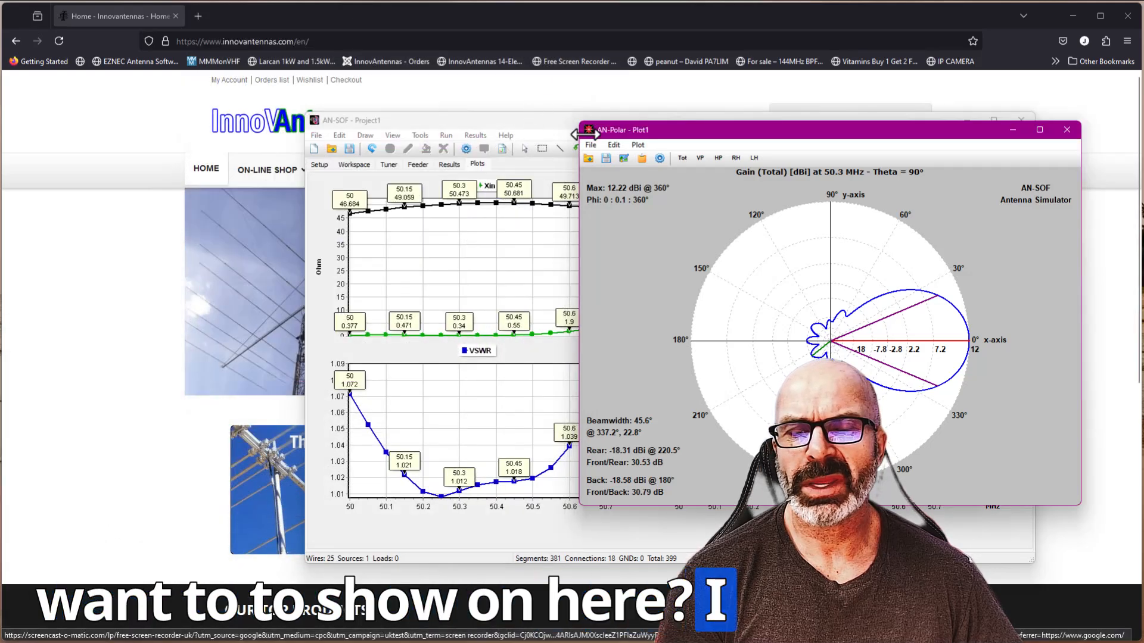
pyautogui.click(1069, 130)
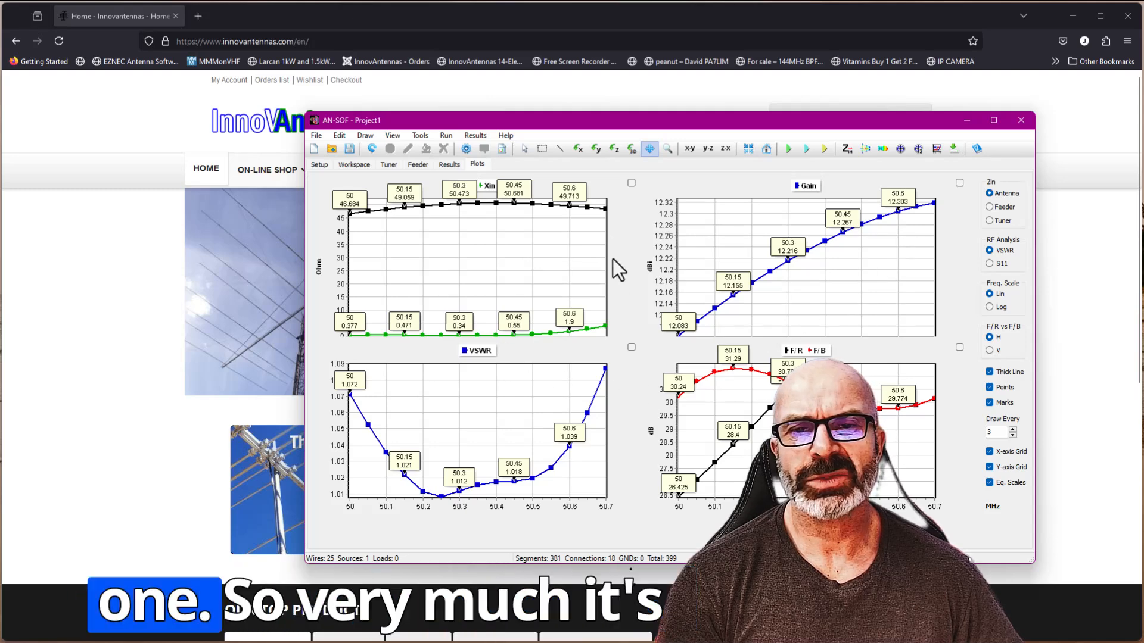
# - Review AN-SOF's results table, feeder parameters and tuner parameters, and minimize the program
pyautogui.click(451, 164)
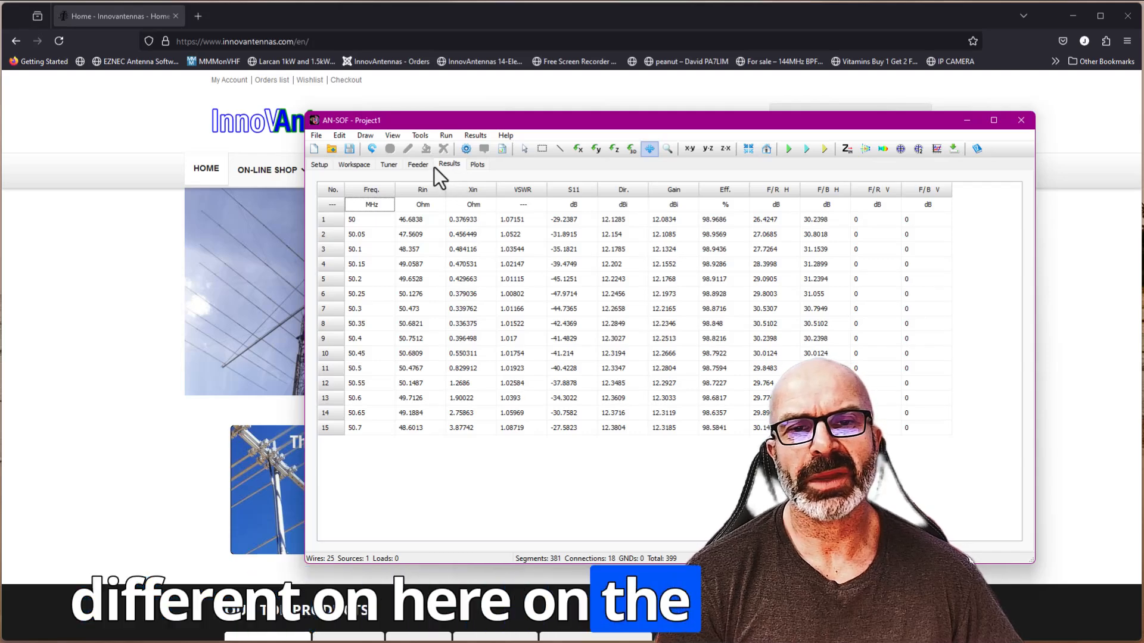
pyautogui.click(419, 165)
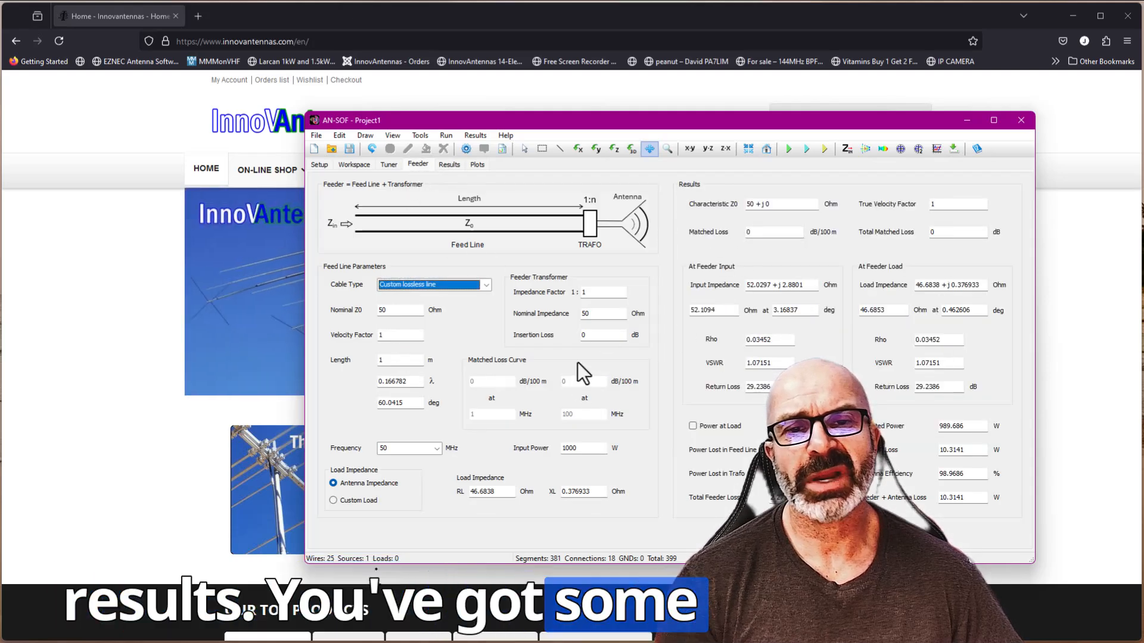
pyautogui.click(387, 165)
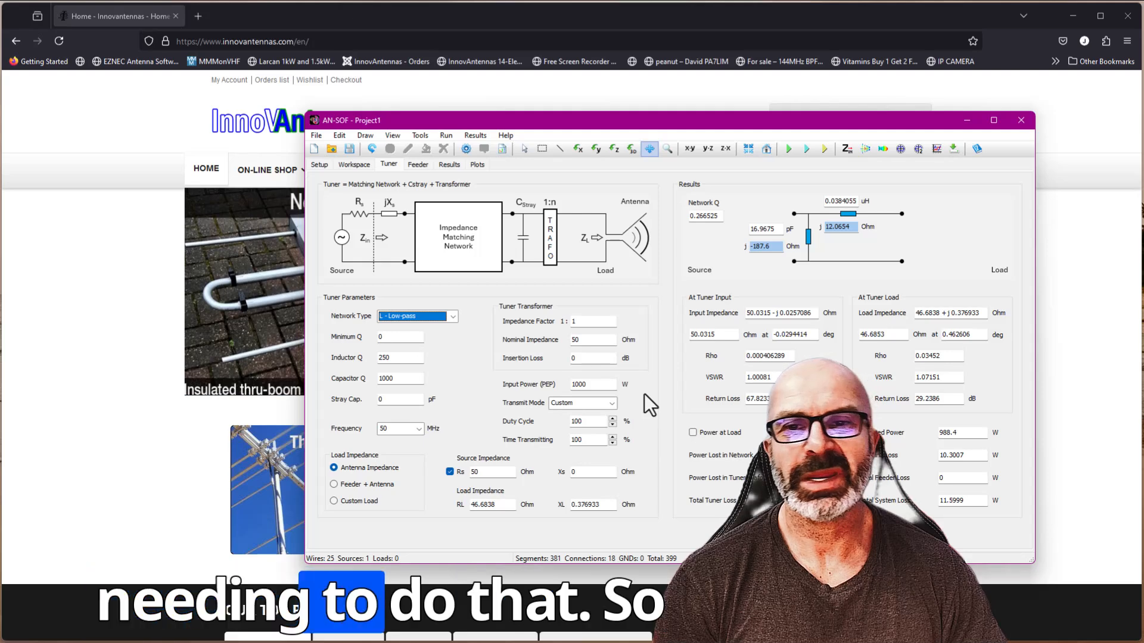
pyautogui.click(969, 122)
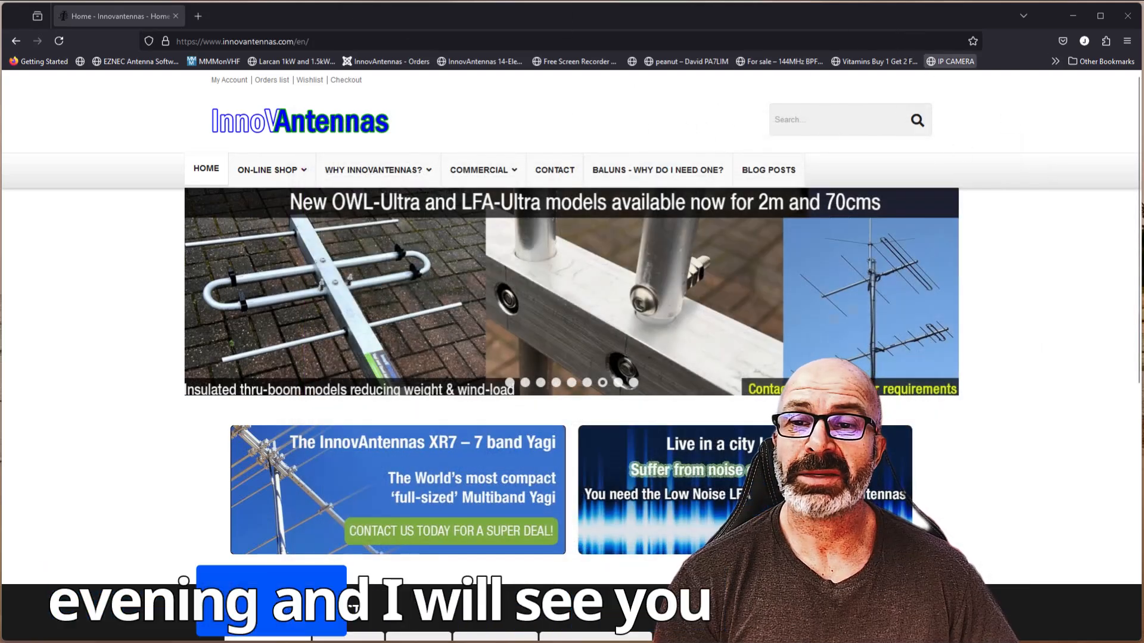